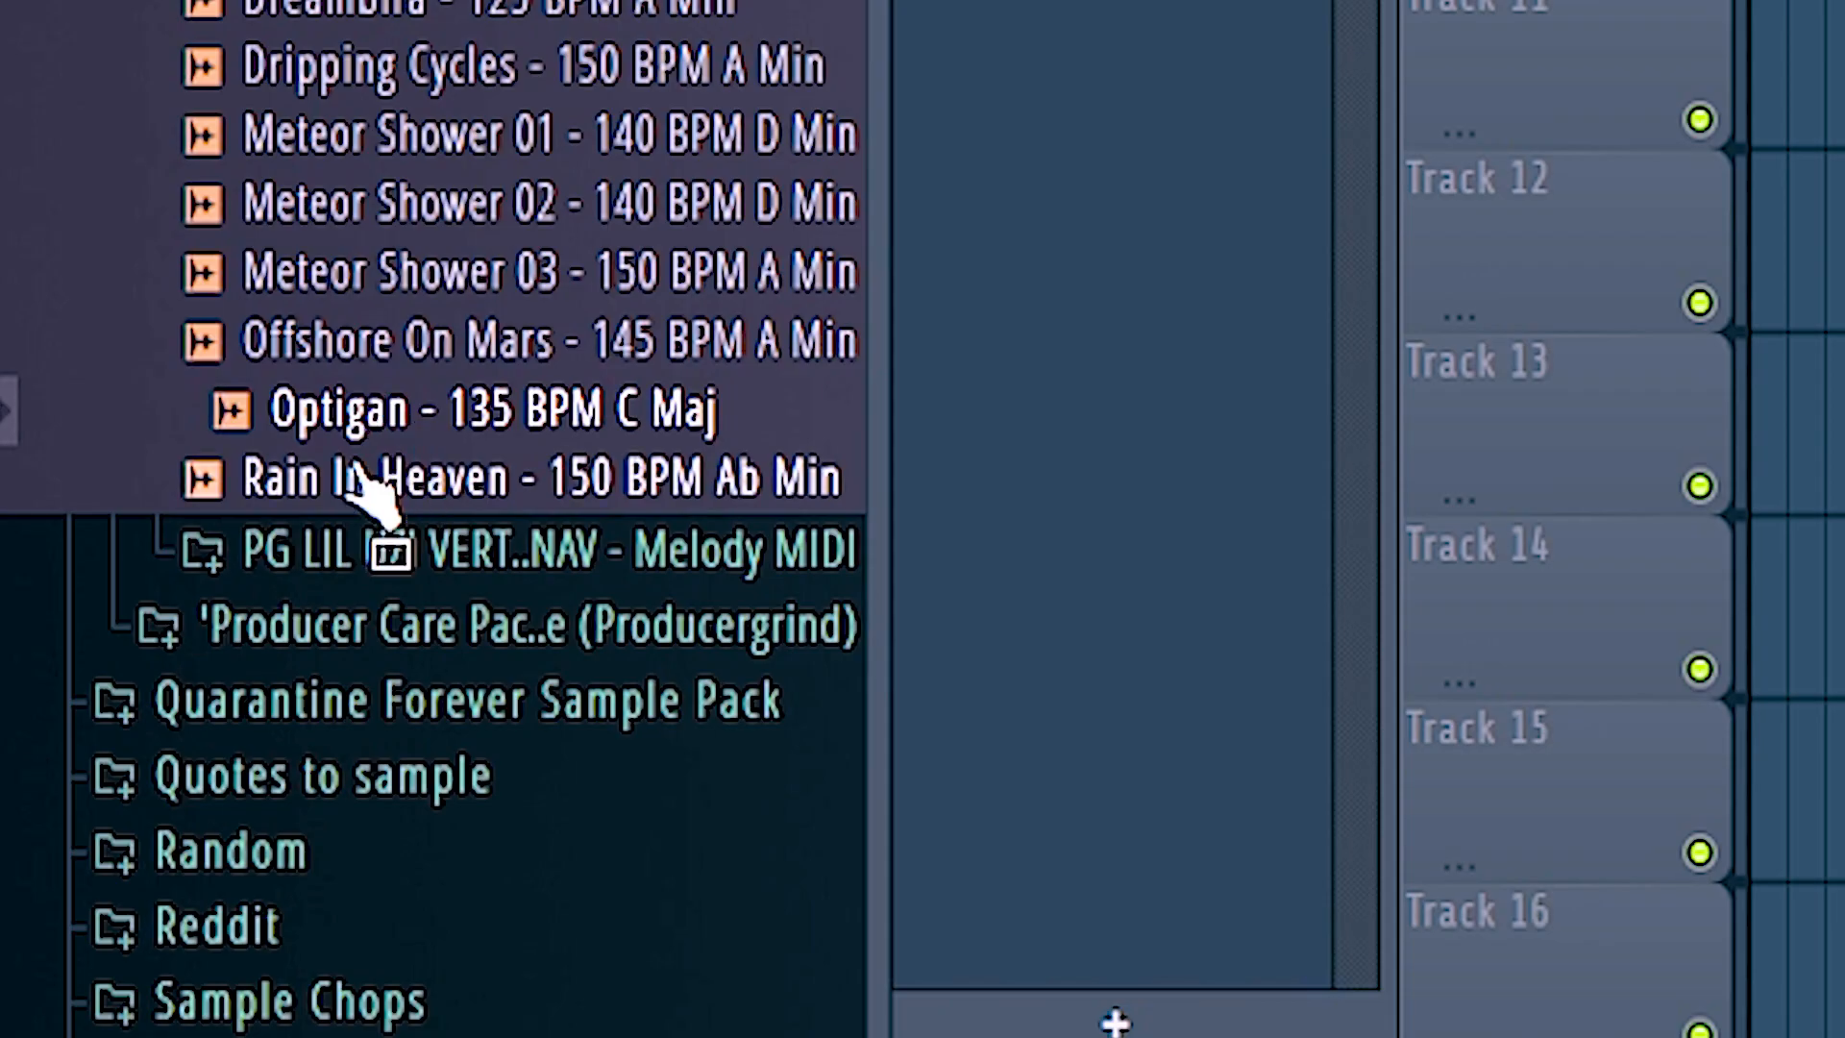
# Step: Place the Acoustic Cascades - 140 BPM F# Min loop in the playlist and set the project tempo to 160 BPM
pyautogui.moveTo(352, 463); pyautogui.dragTo(346, 365)
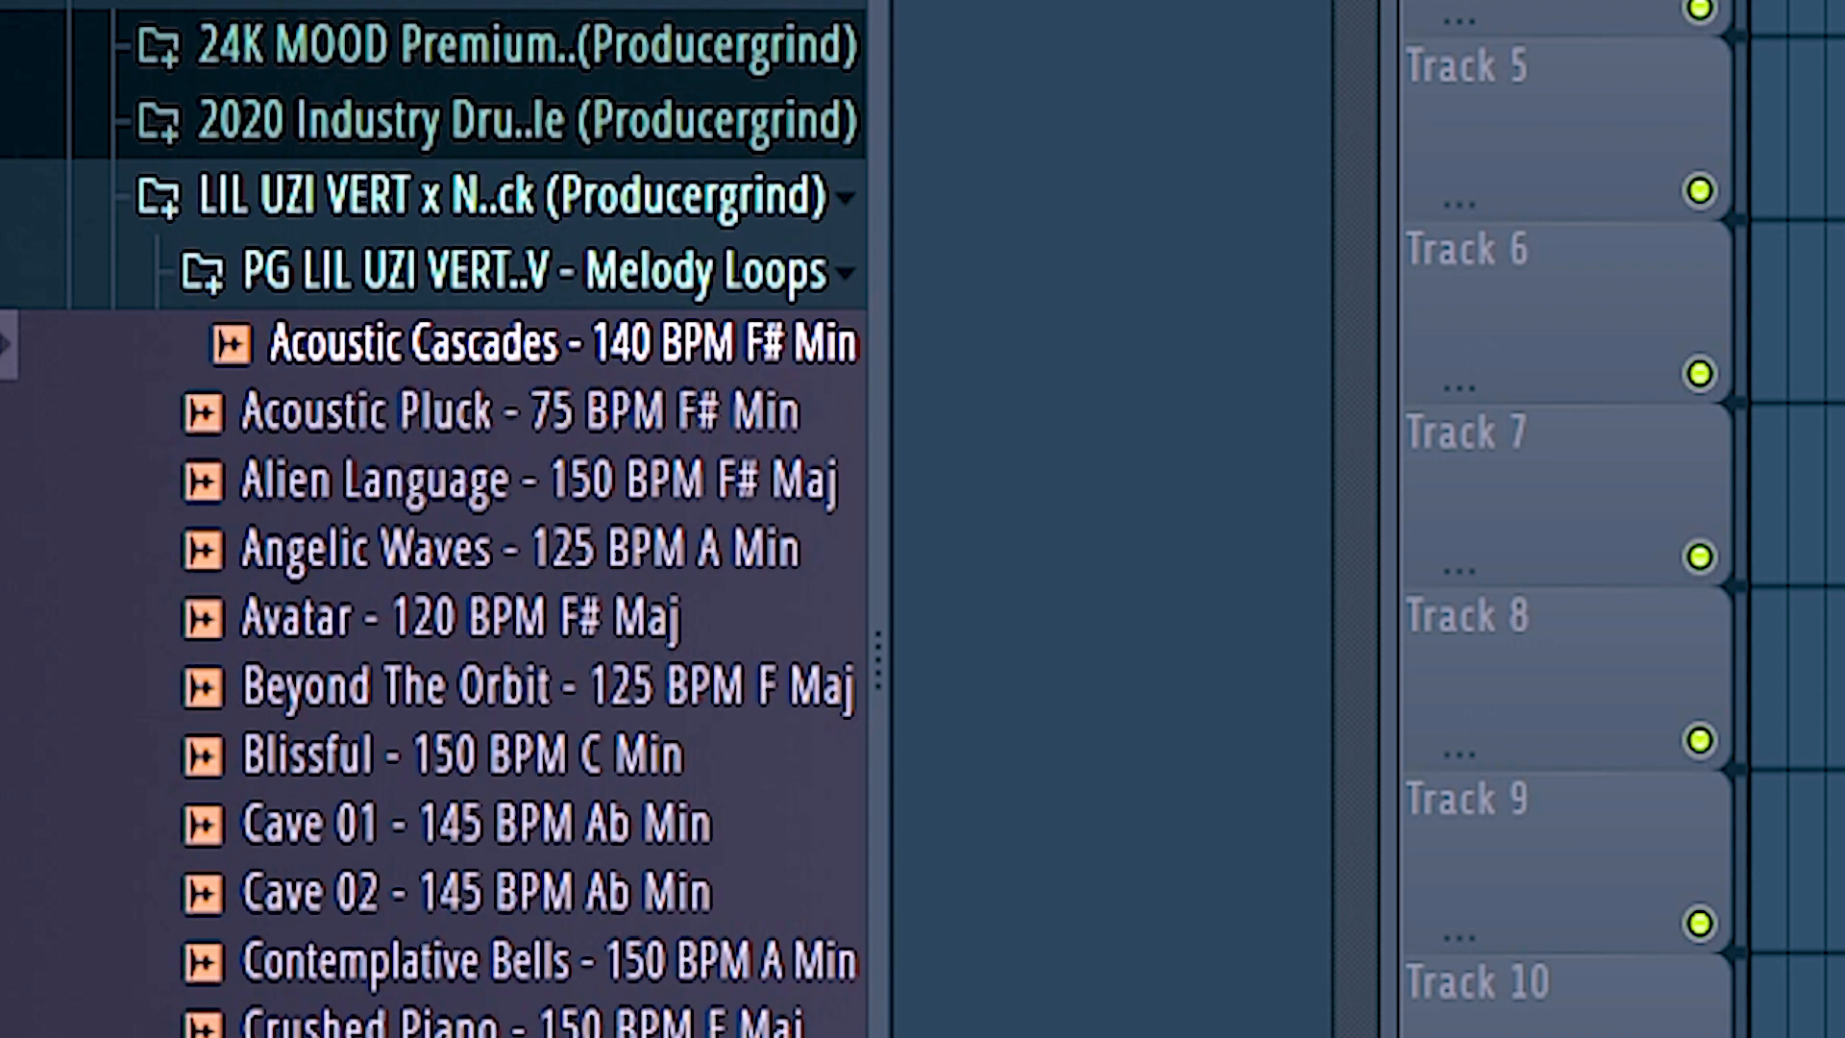
pyautogui.moveTo(563, 343); pyautogui.dragTo(1844, 58)
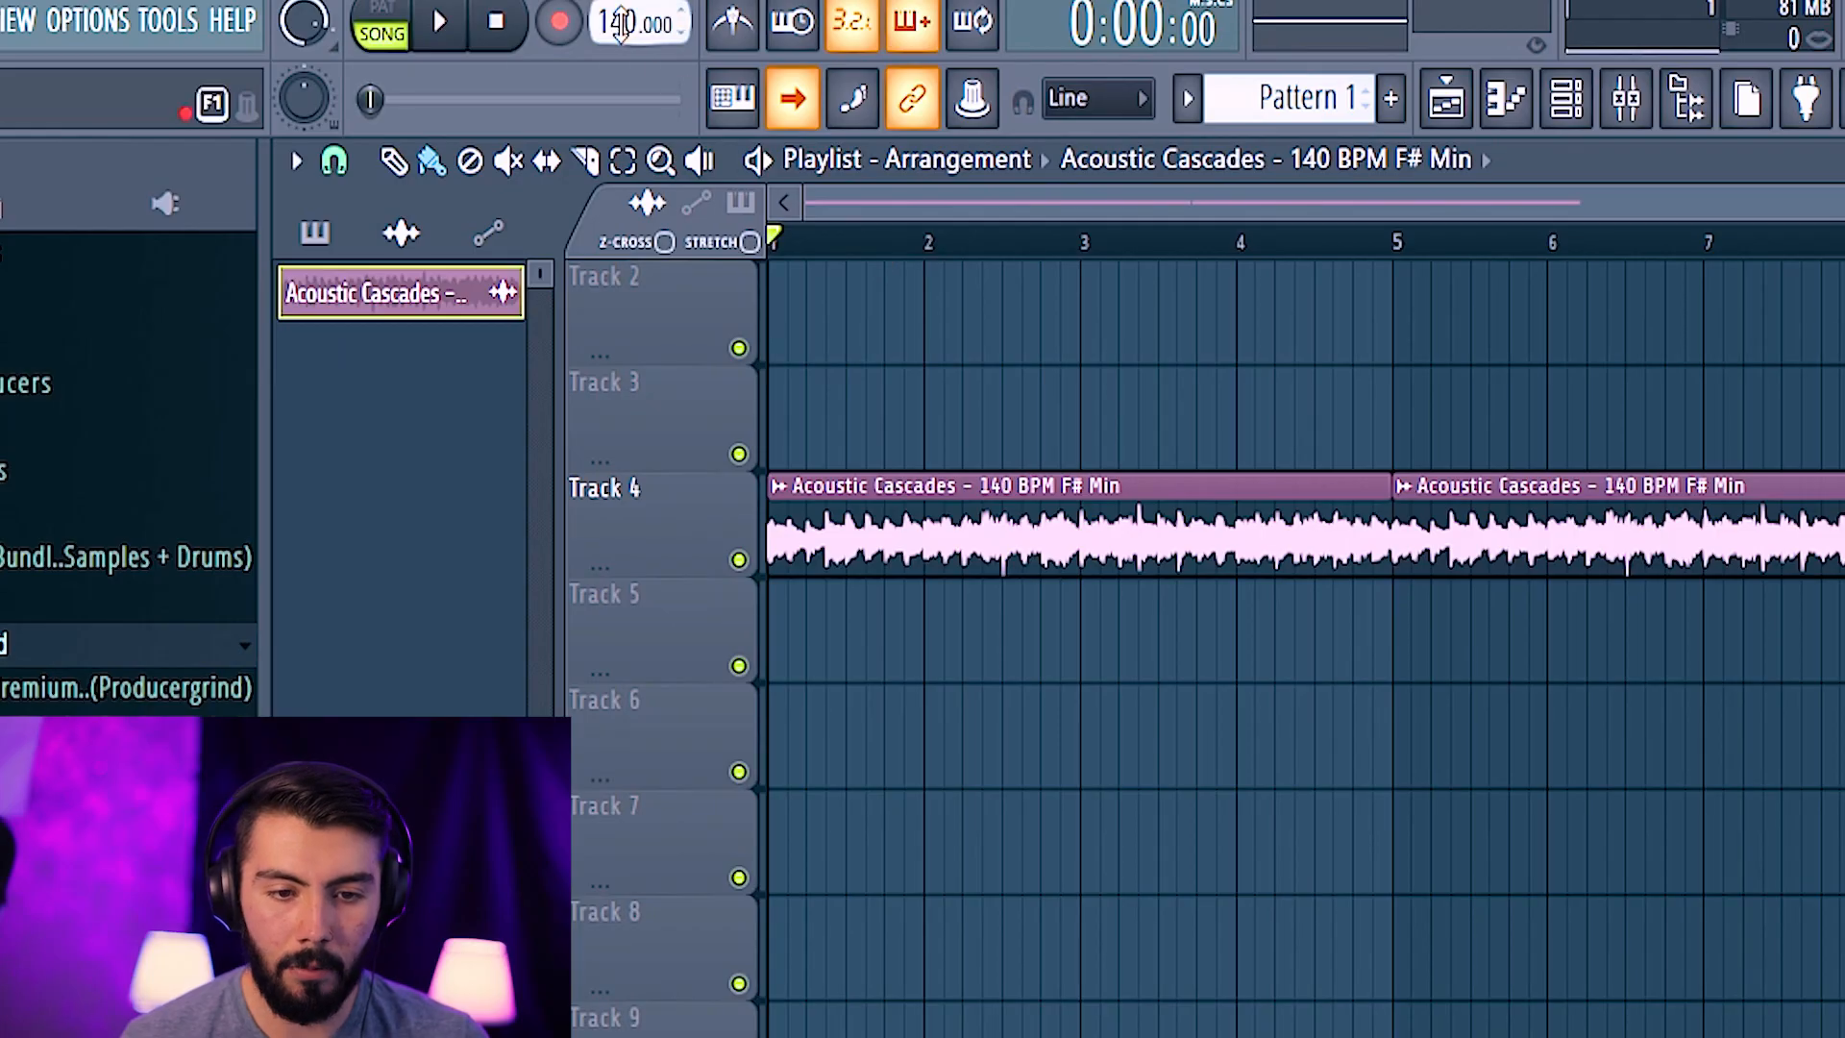
pyautogui.rightClick(622, 23)
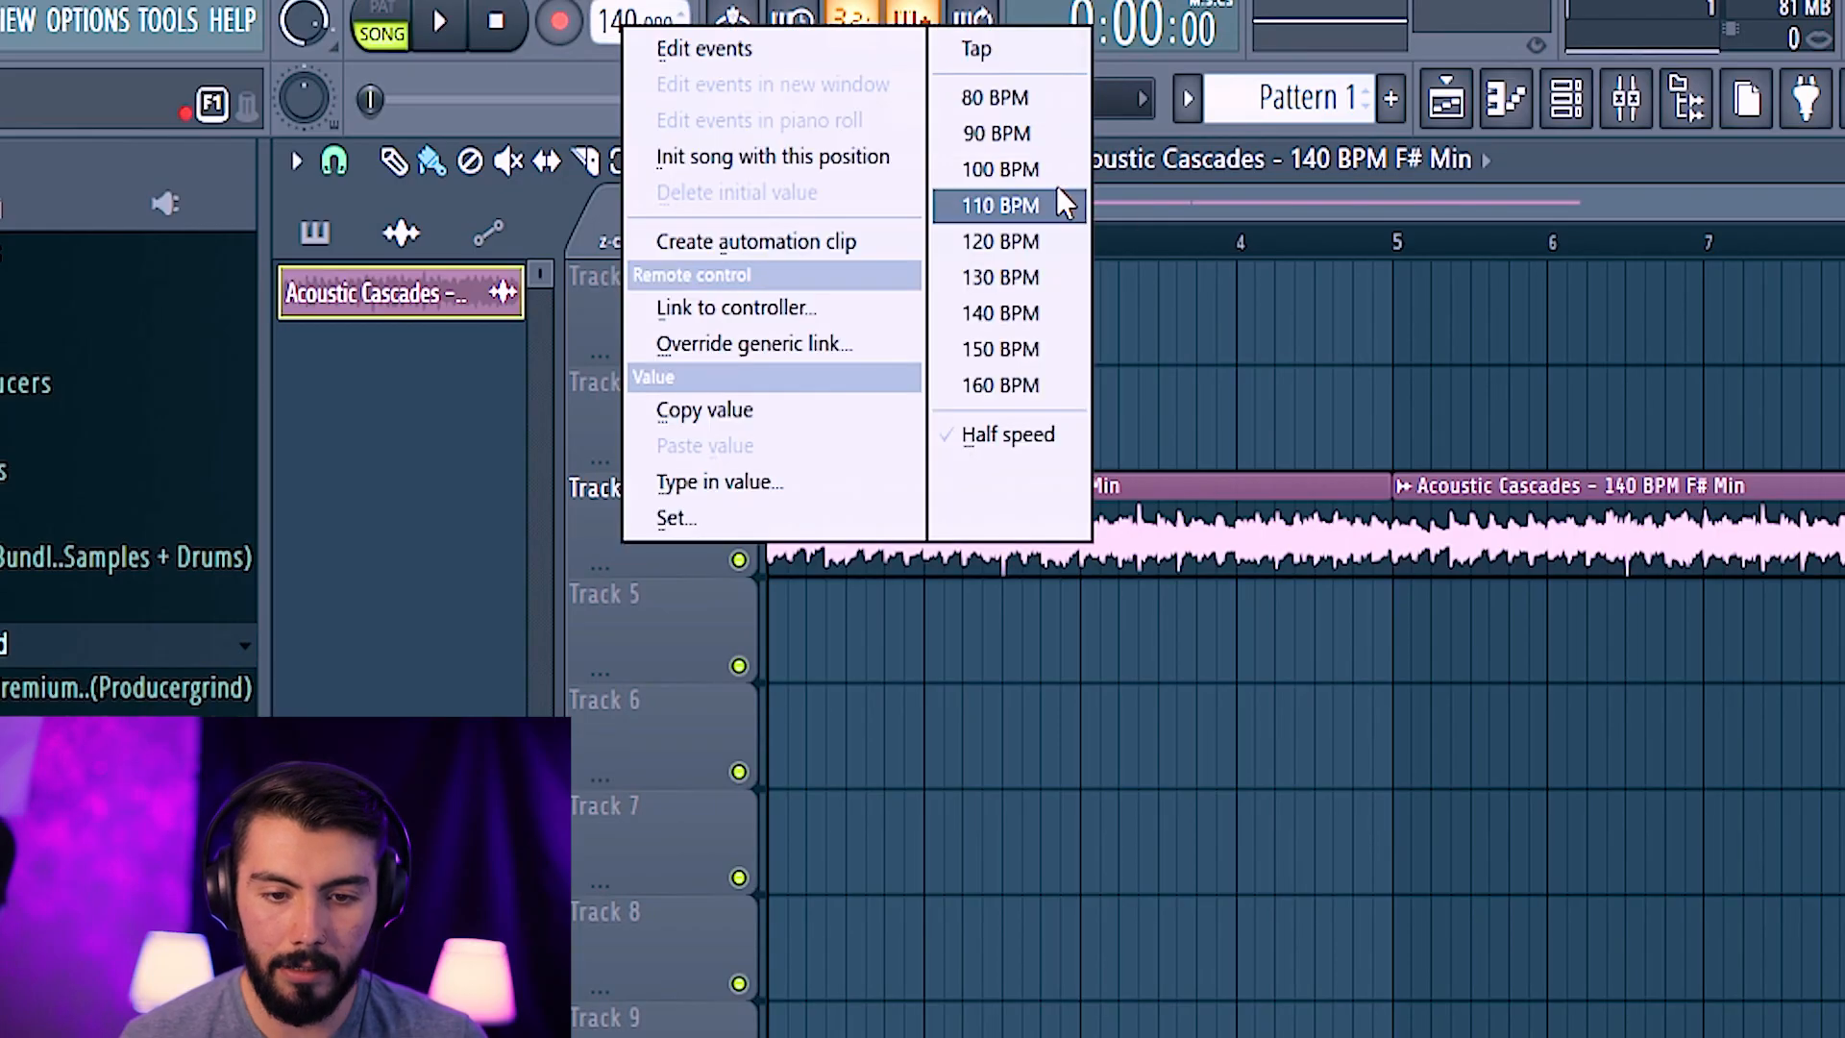
pyautogui.click(1001, 384)
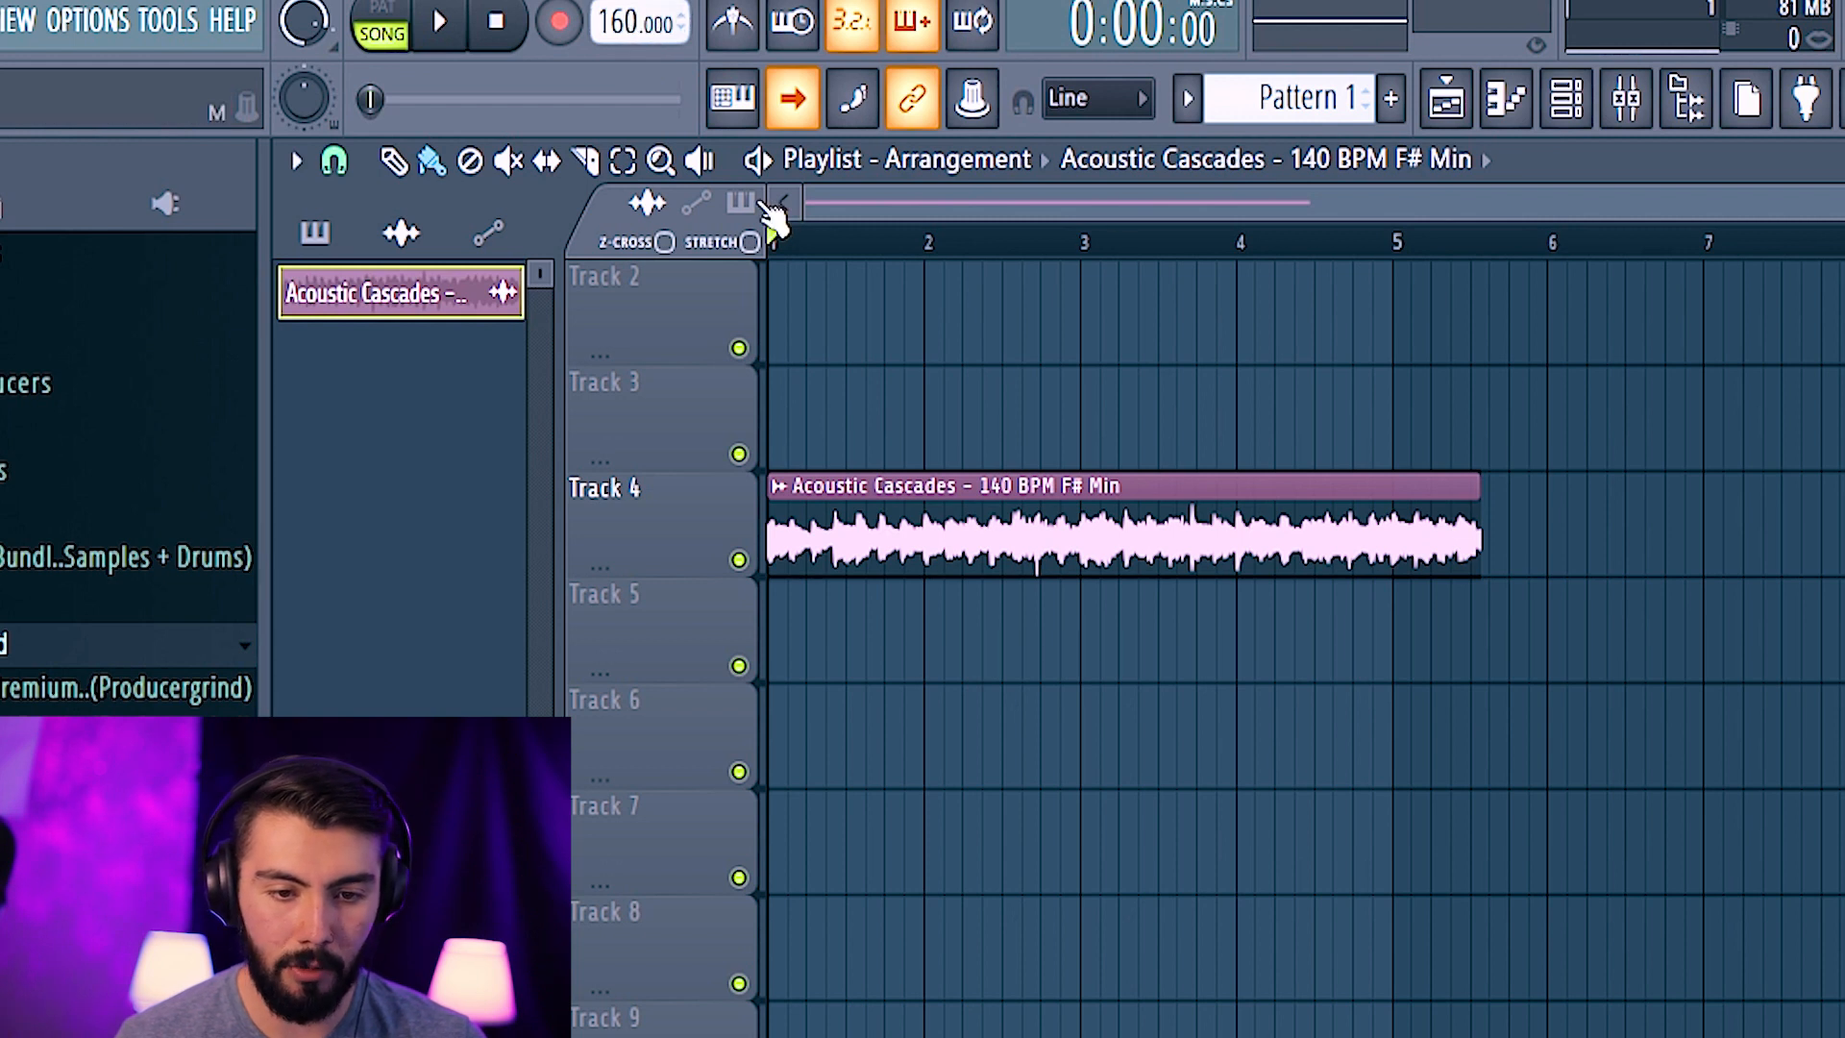
pyautogui.press('space')
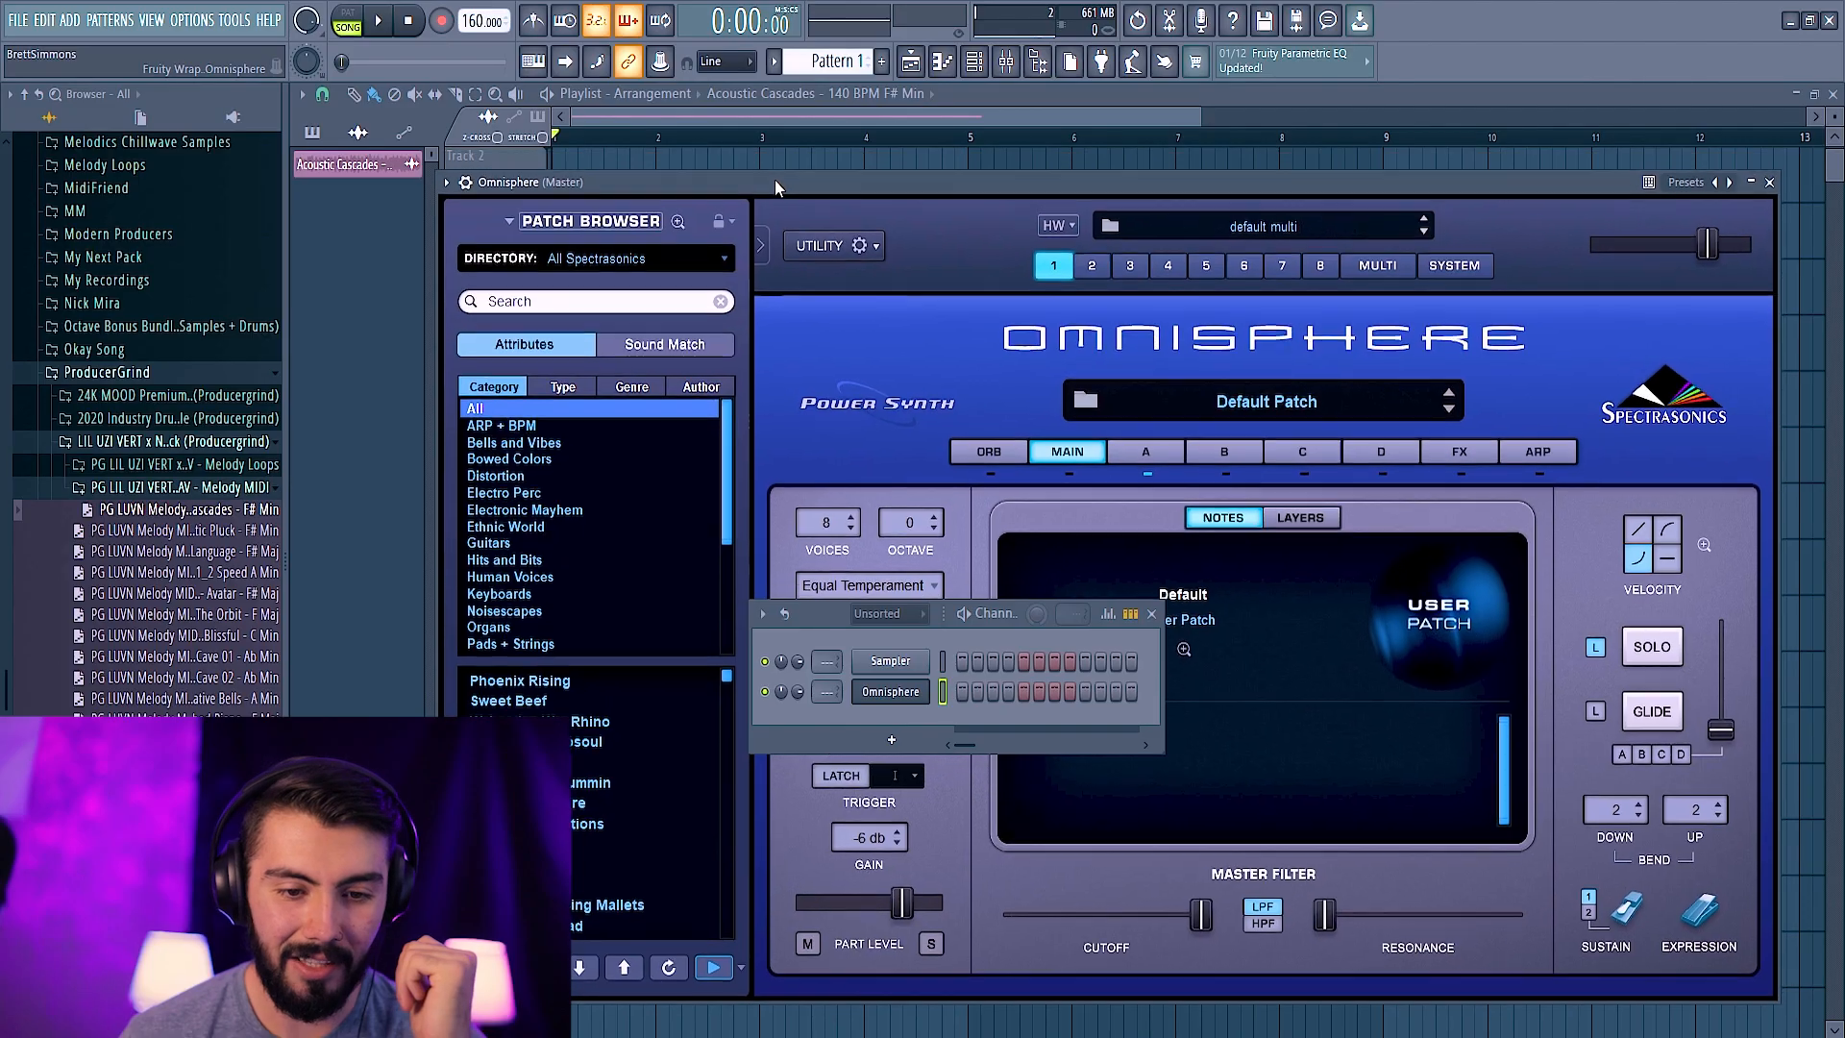
# Step: Examine the chord notes of the Omnisphere channel in the piano roll
pyautogui.moveTo(774, 181)
pyautogui.mouseDown()
pyautogui.moveTo(771, 197)
pyautogui.moveTo(780, 165)
pyautogui.mouseUp()
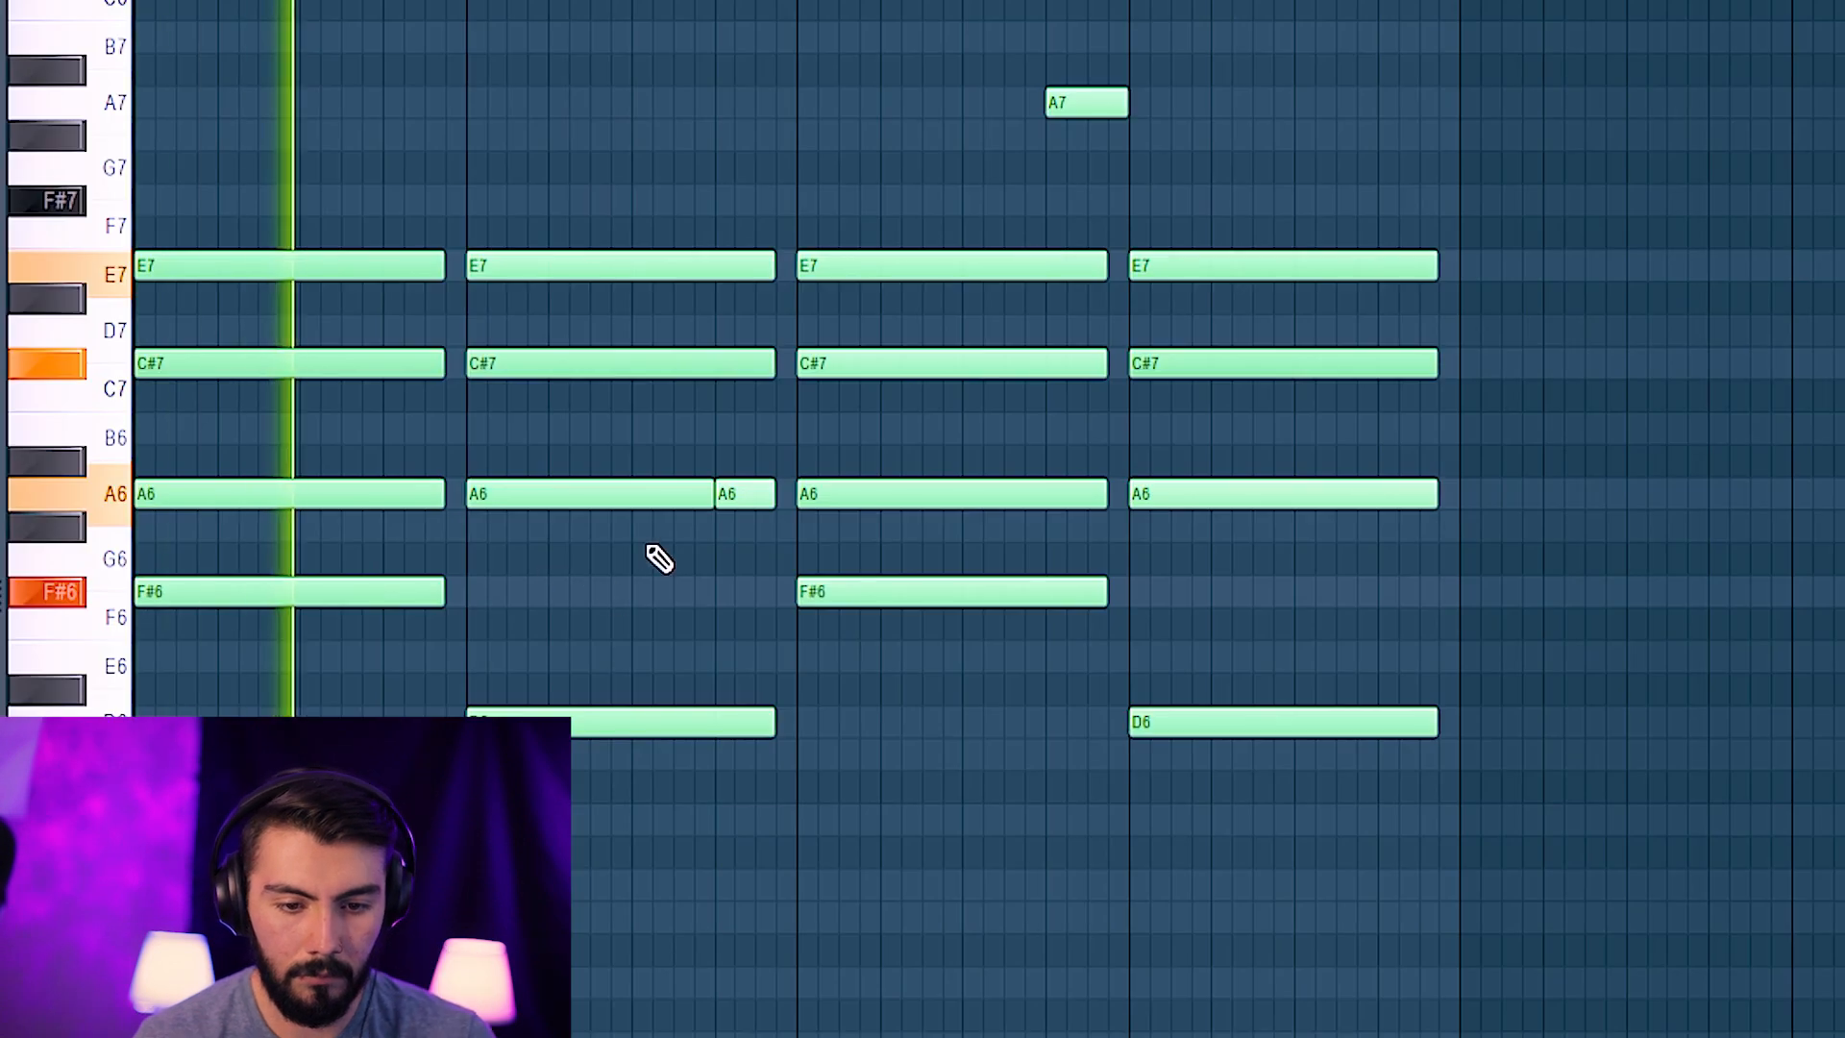
pyautogui.scroll(-1, 638, 538)
pyautogui.hscroll(-2, 988, 519)
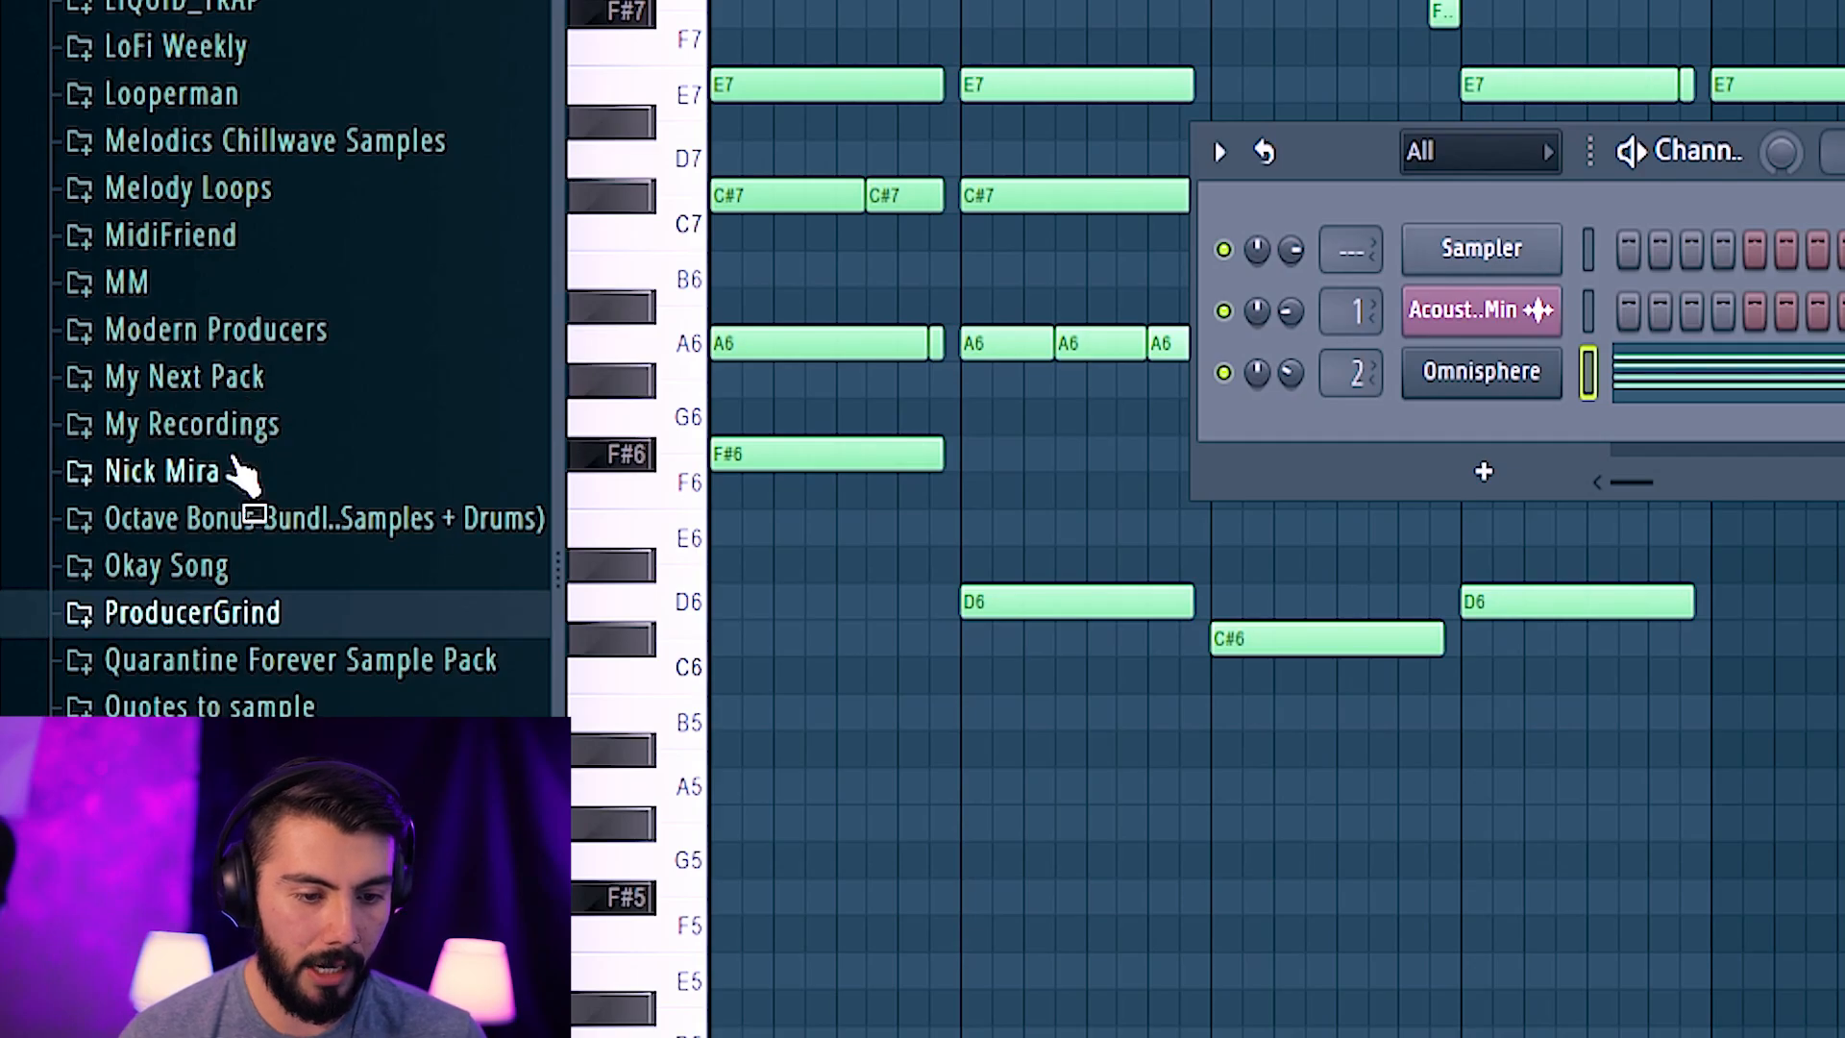
# Step: Browse the Kicks folder of the Drums pack for a kick sample
pyautogui.scroll(-4, 163, 183)
pyautogui.click(238, 152)
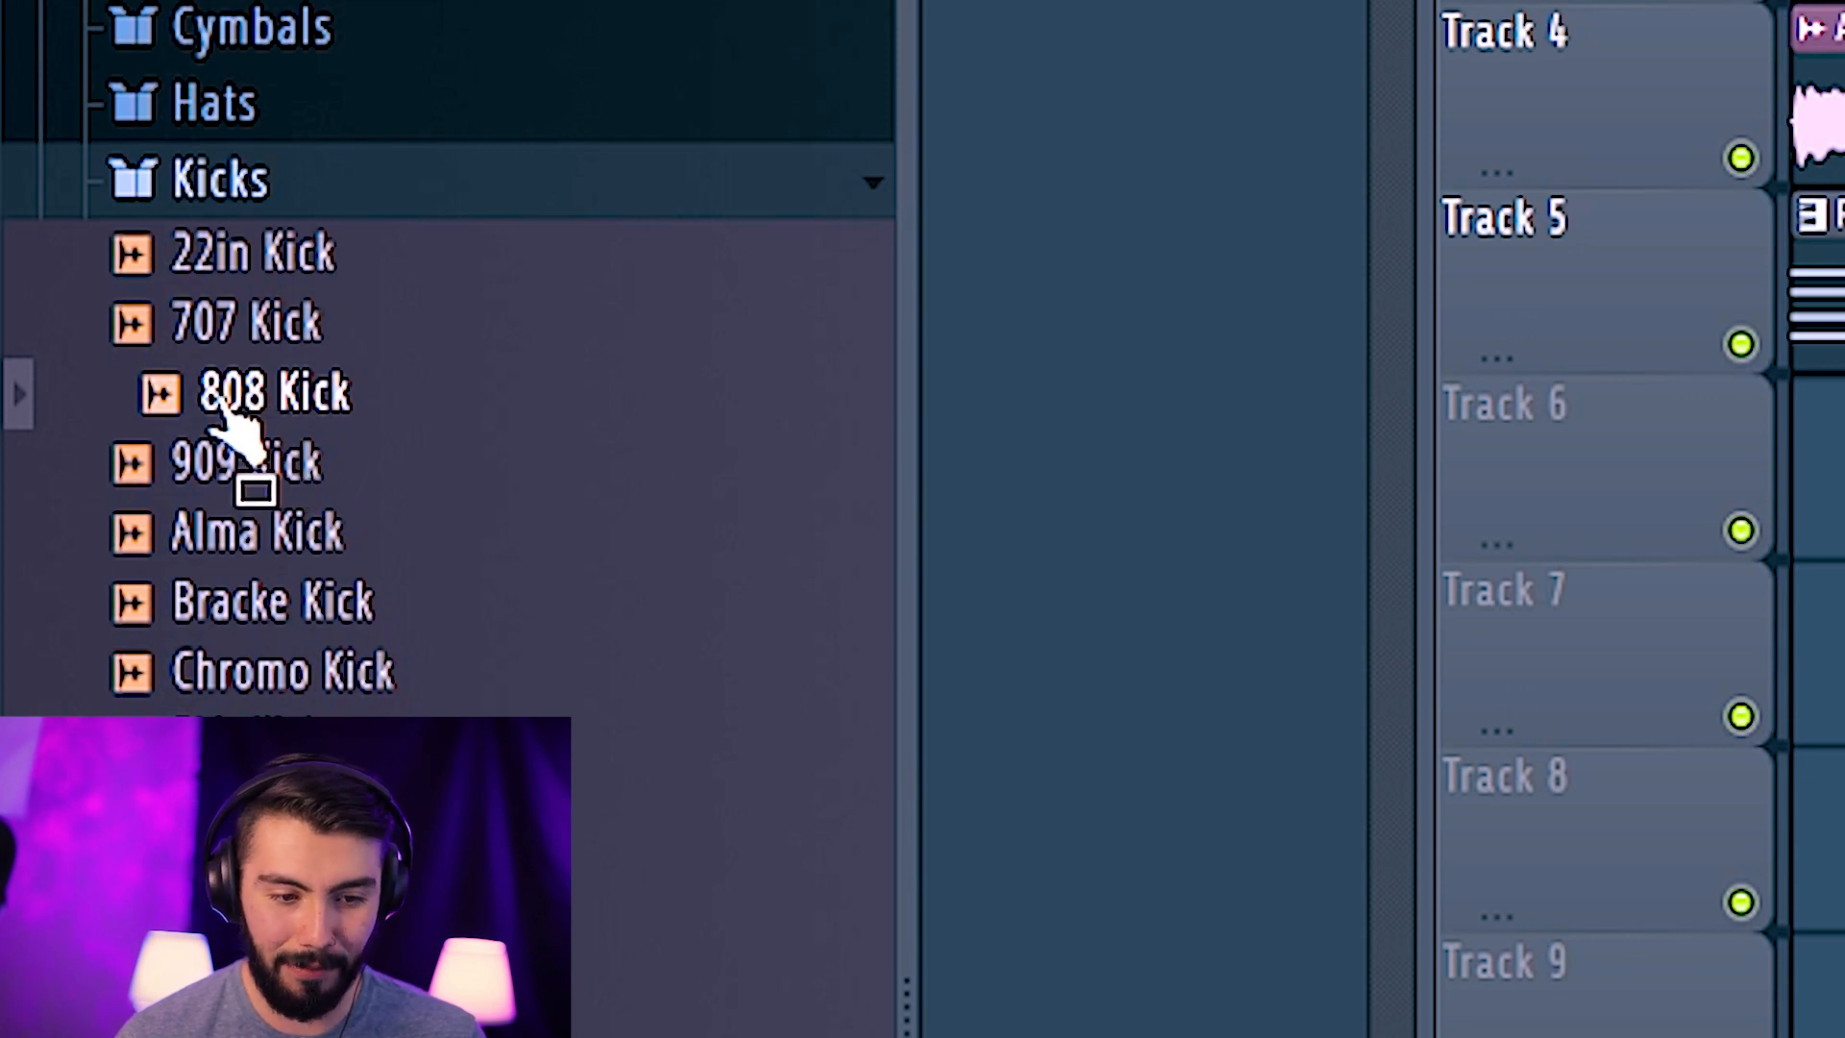
pyautogui.scroll(-5, 236, 414)
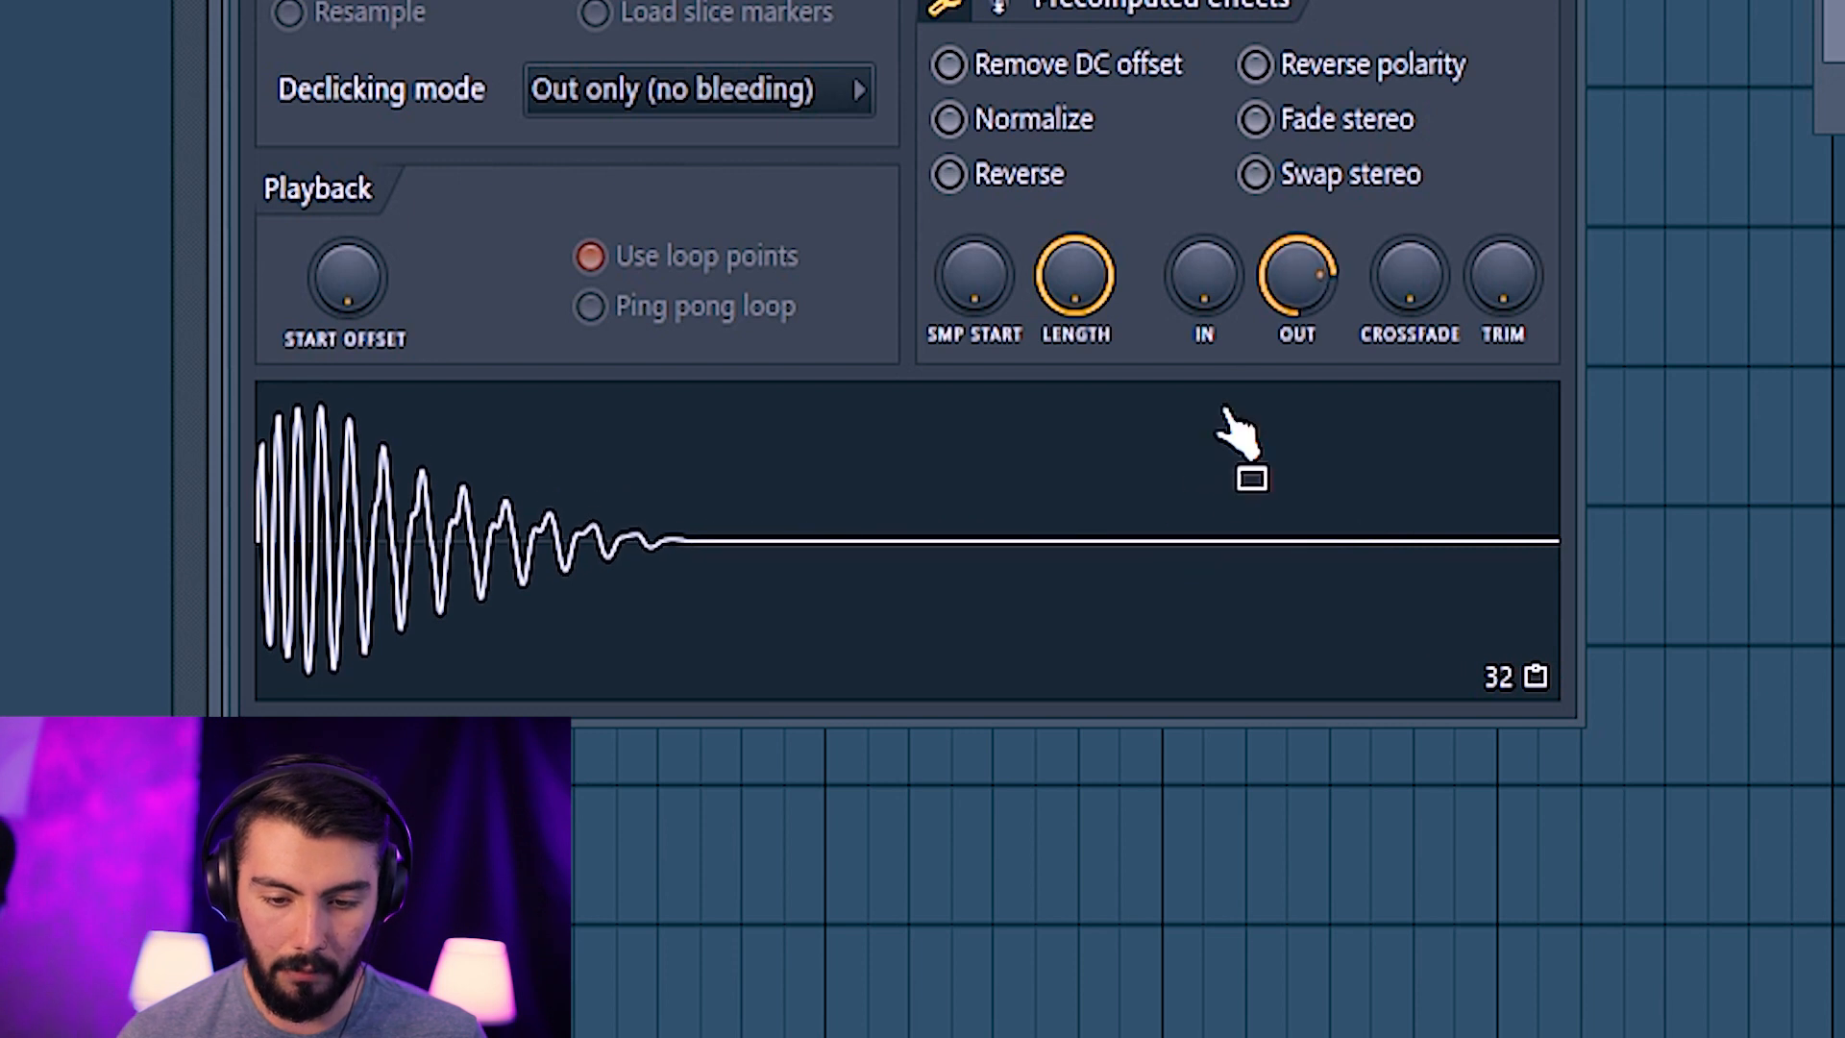
# Step: Open the WhoDat Kick sample in Edison and fade out its tail from 0:071 to 0:793
pyautogui.moveTo(1204, 548); pyautogui.dragTo(663, 542)
pyautogui.rightClick(660, 504)
pyautogui.click(812, 745)
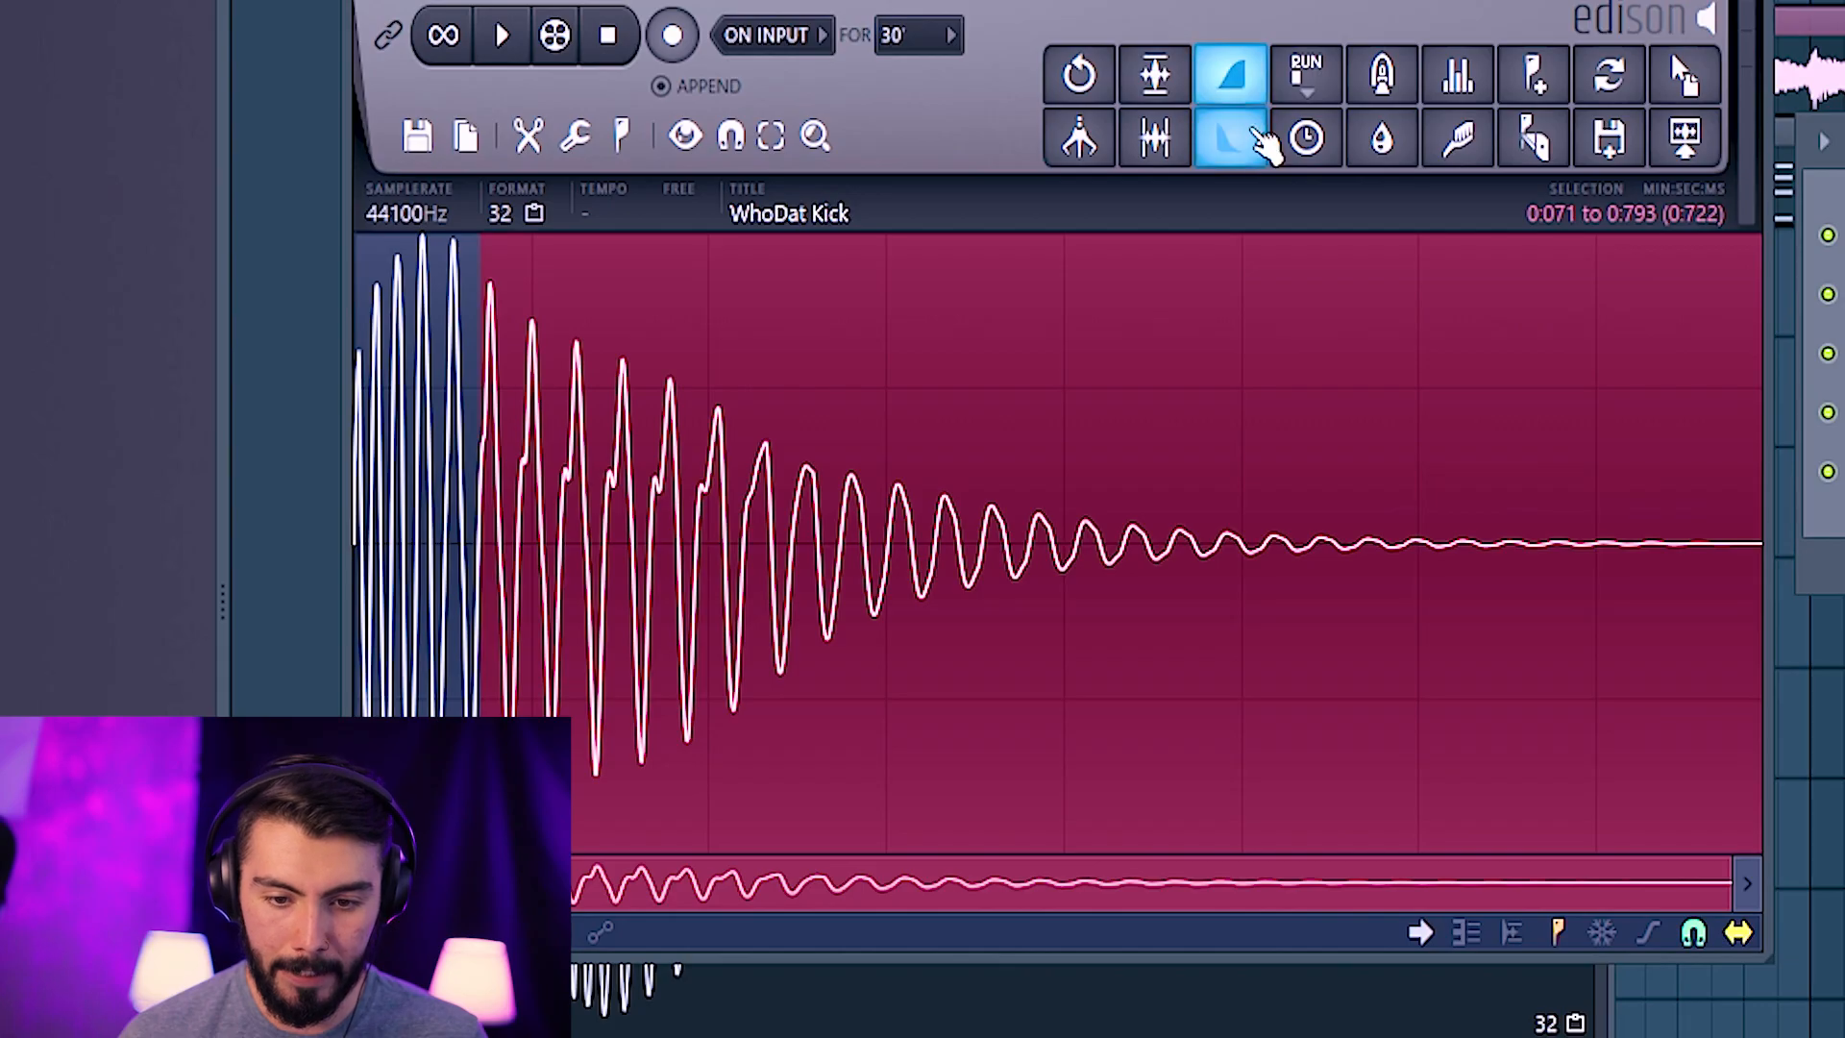
pyautogui.click(1249, 134)
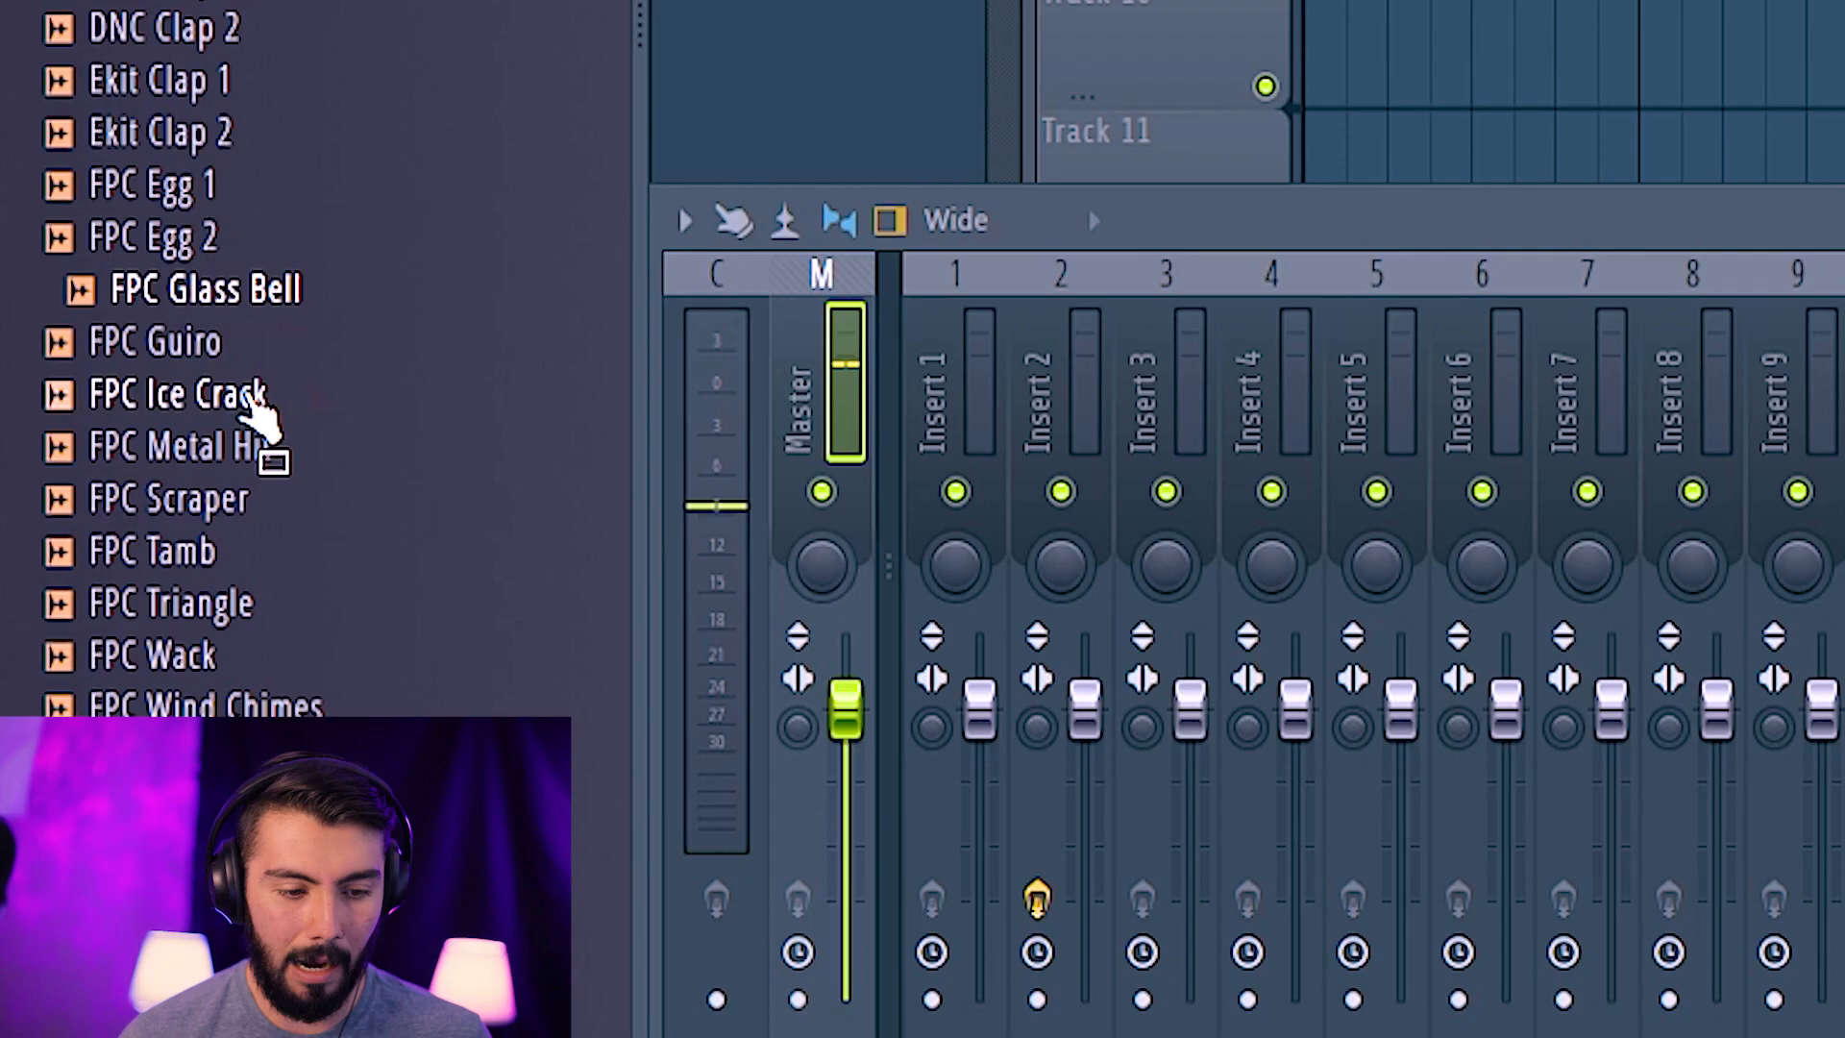
# Step: Preview the FPC Wack and Grv Clap 03 samples in the percussion folder
pyautogui.scroll(-5, 288, 362)
pyautogui.click(245, 135)
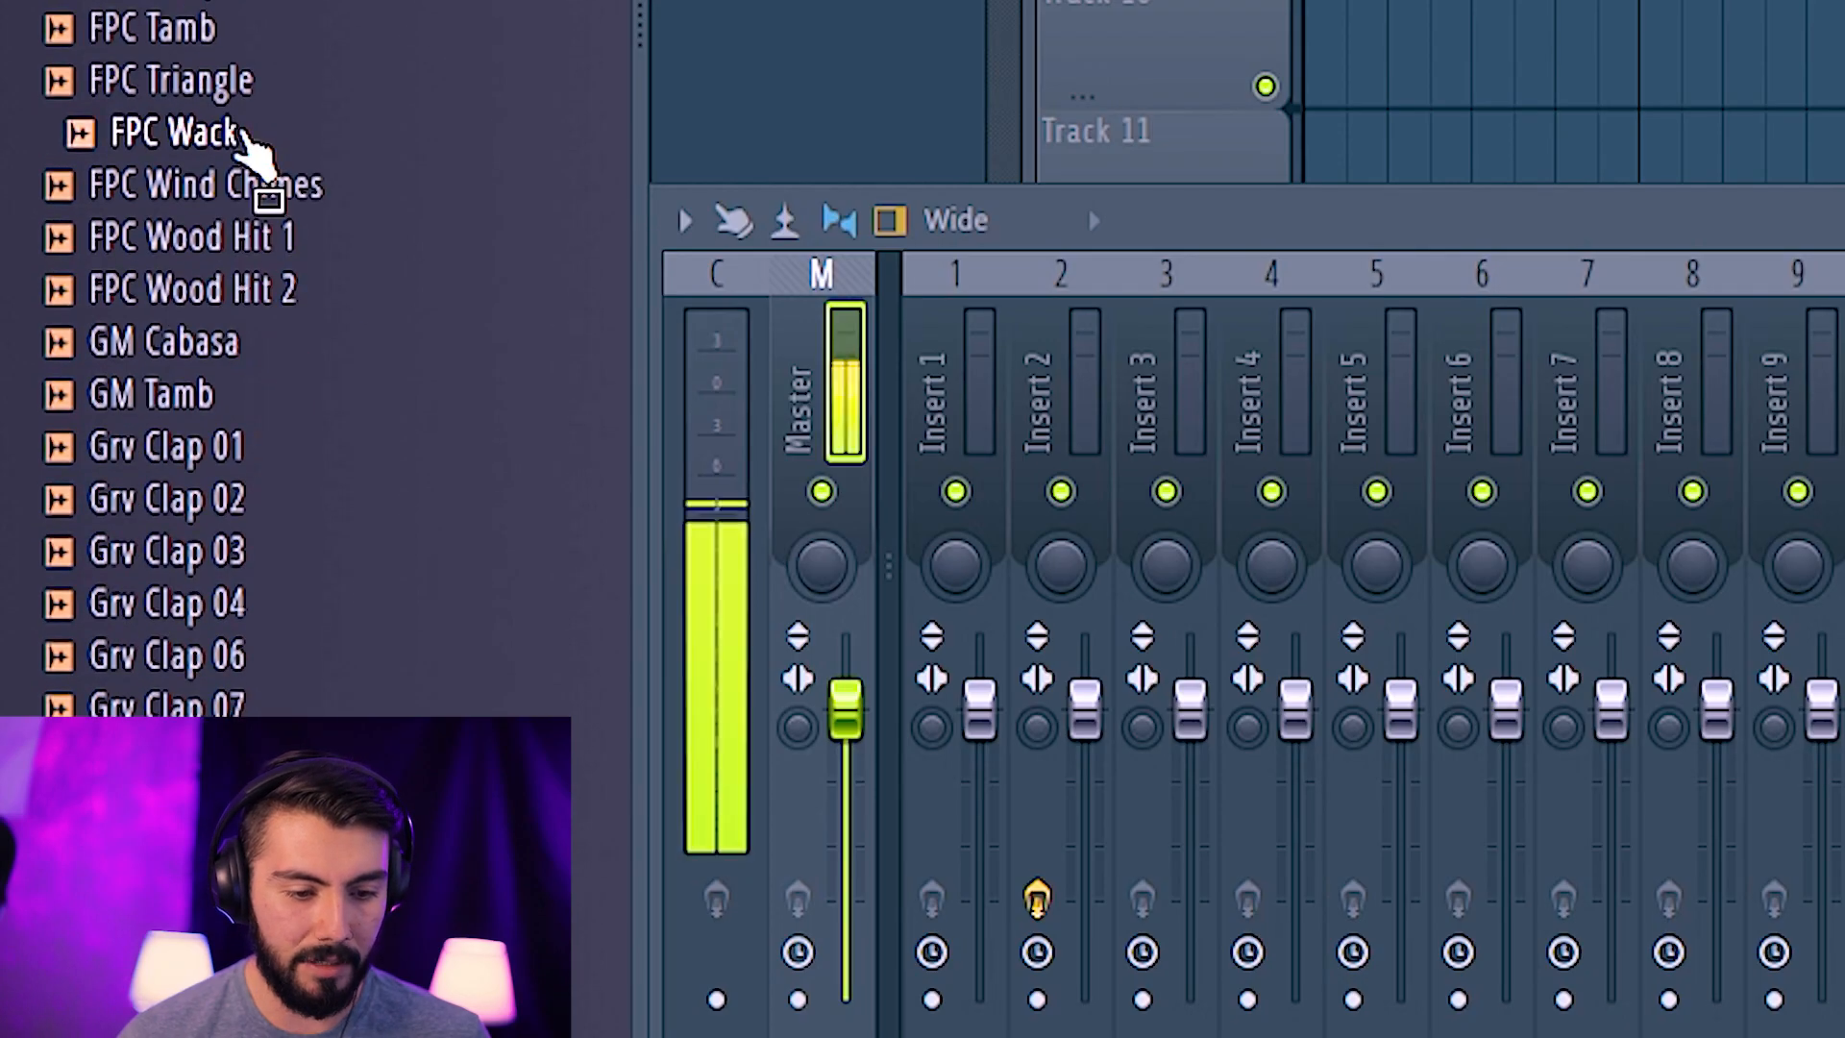
pyautogui.click(231, 551)
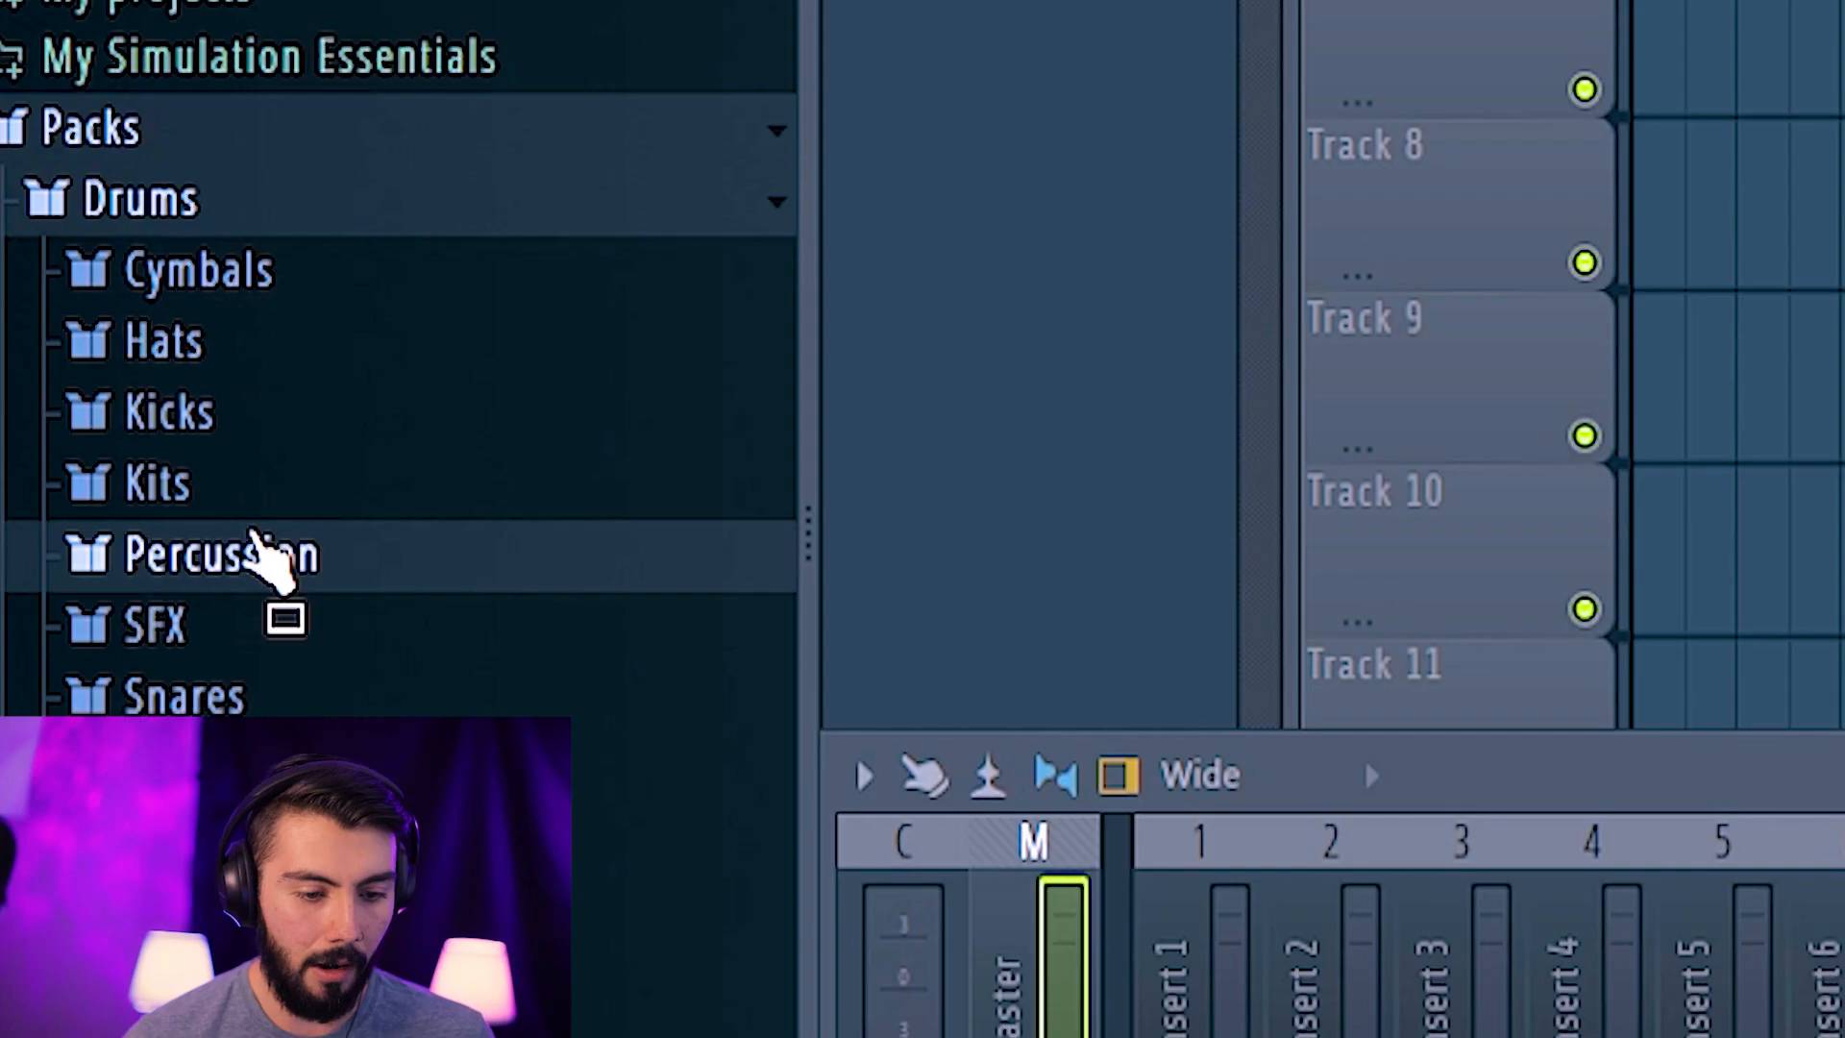
# Step: Browse the Snares folder of the Drums pack and preview a snare sample
pyautogui.click(337, 719)
pyautogui.scroll(-6, 370, 332)
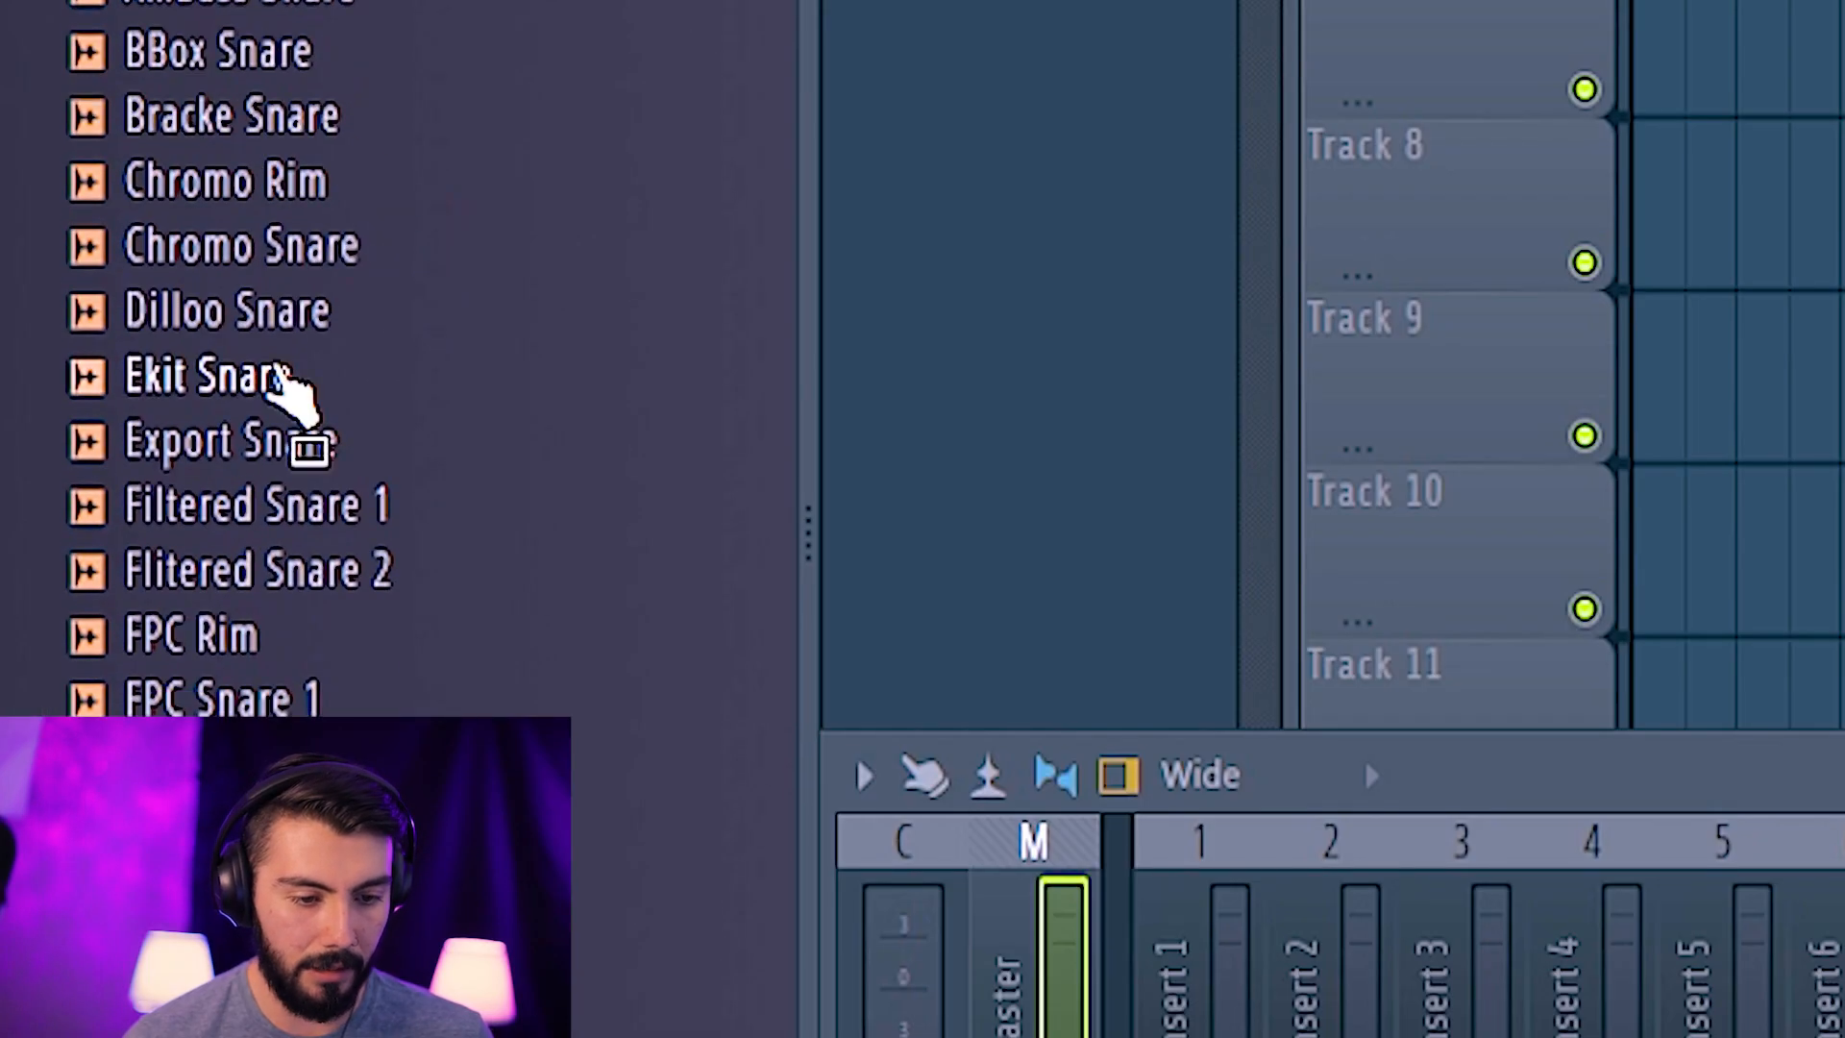
pyautogui.click(248, 406)
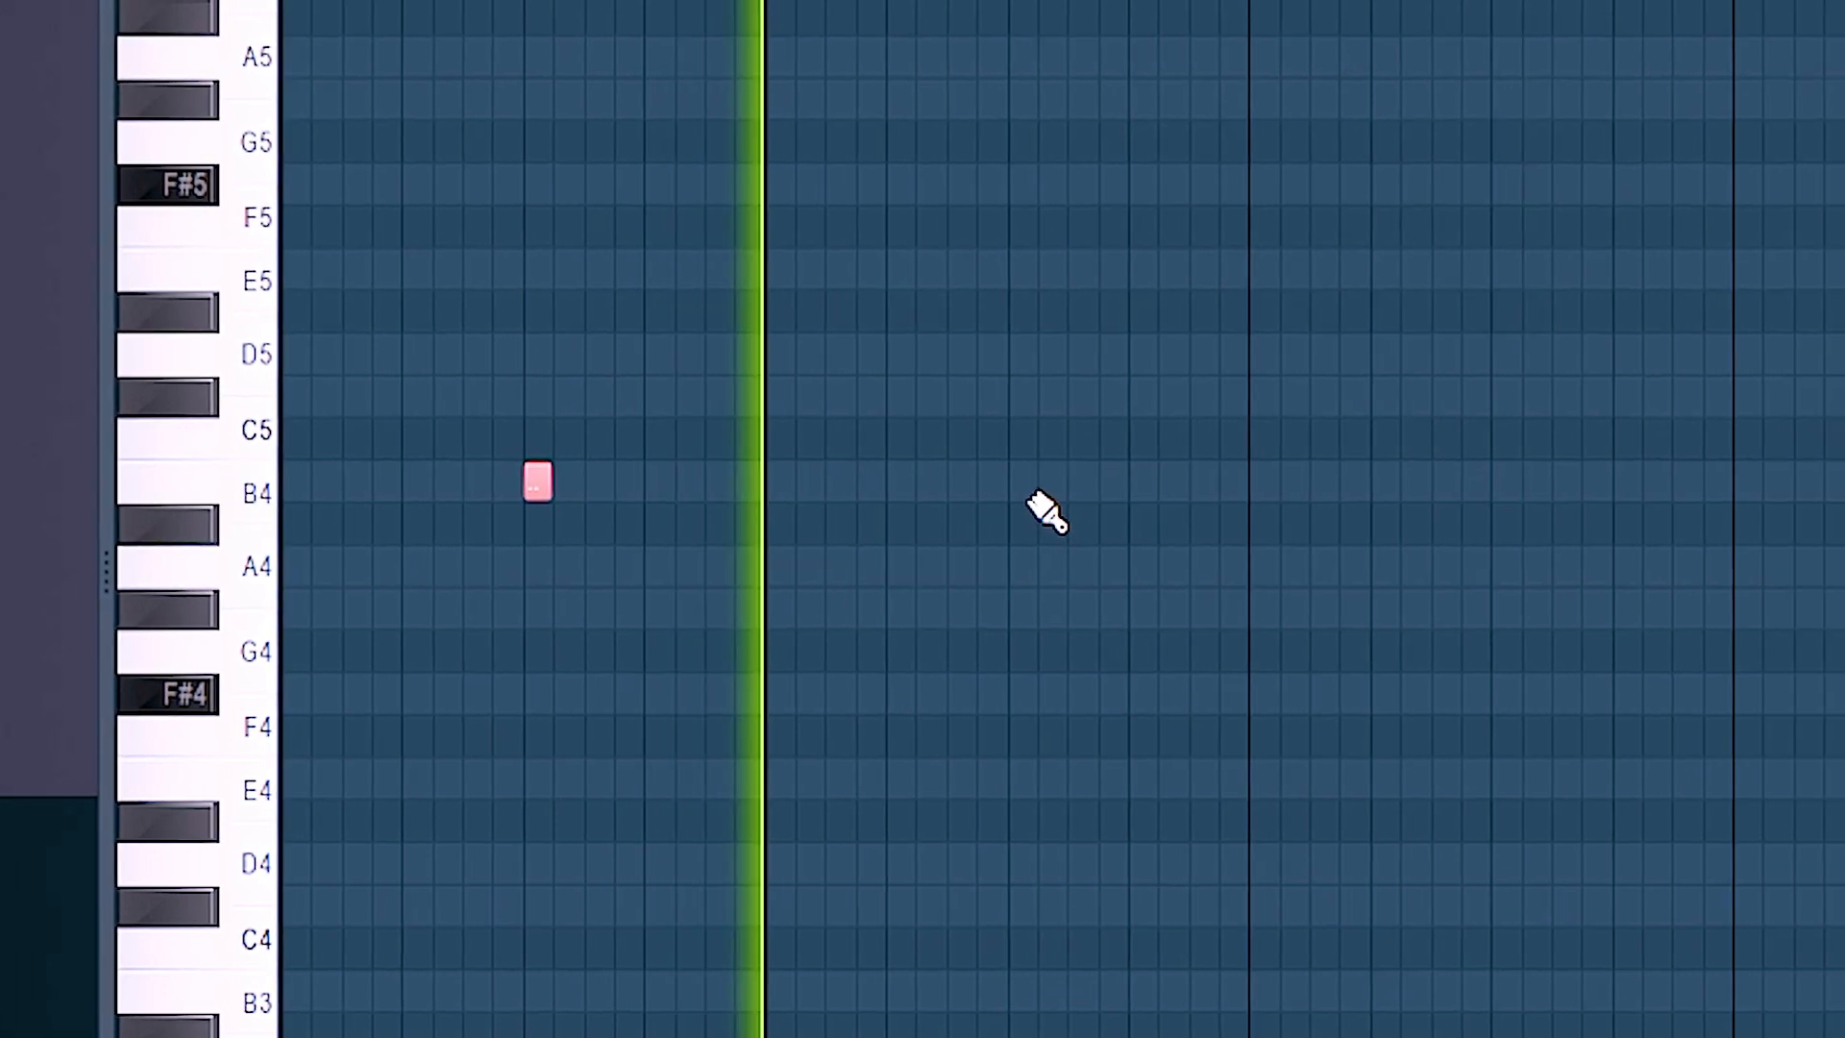
# Step: Place B4 clap hits along the pattern in the piano roll and add an extra C#5 hit during playback
pyautogui.click(864, 483)
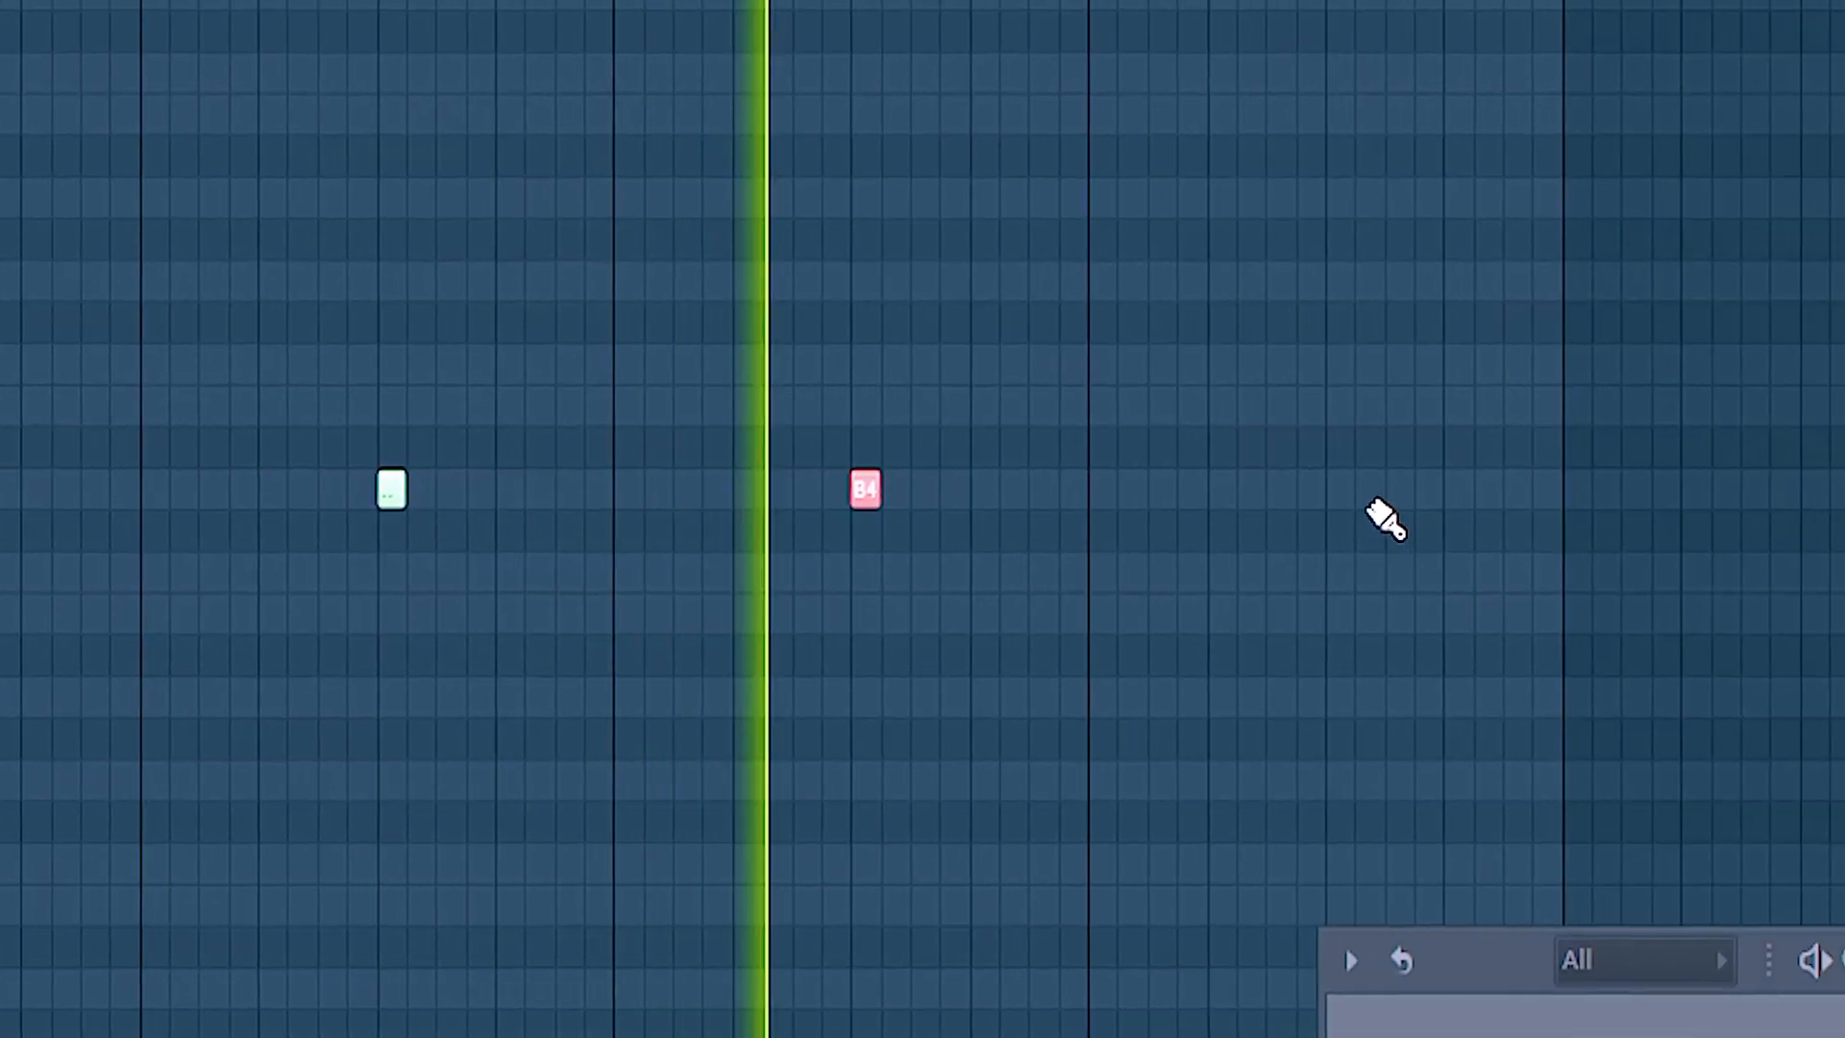
pyautogui.click(1180, 490)
pyautogui.click(1001, 491)
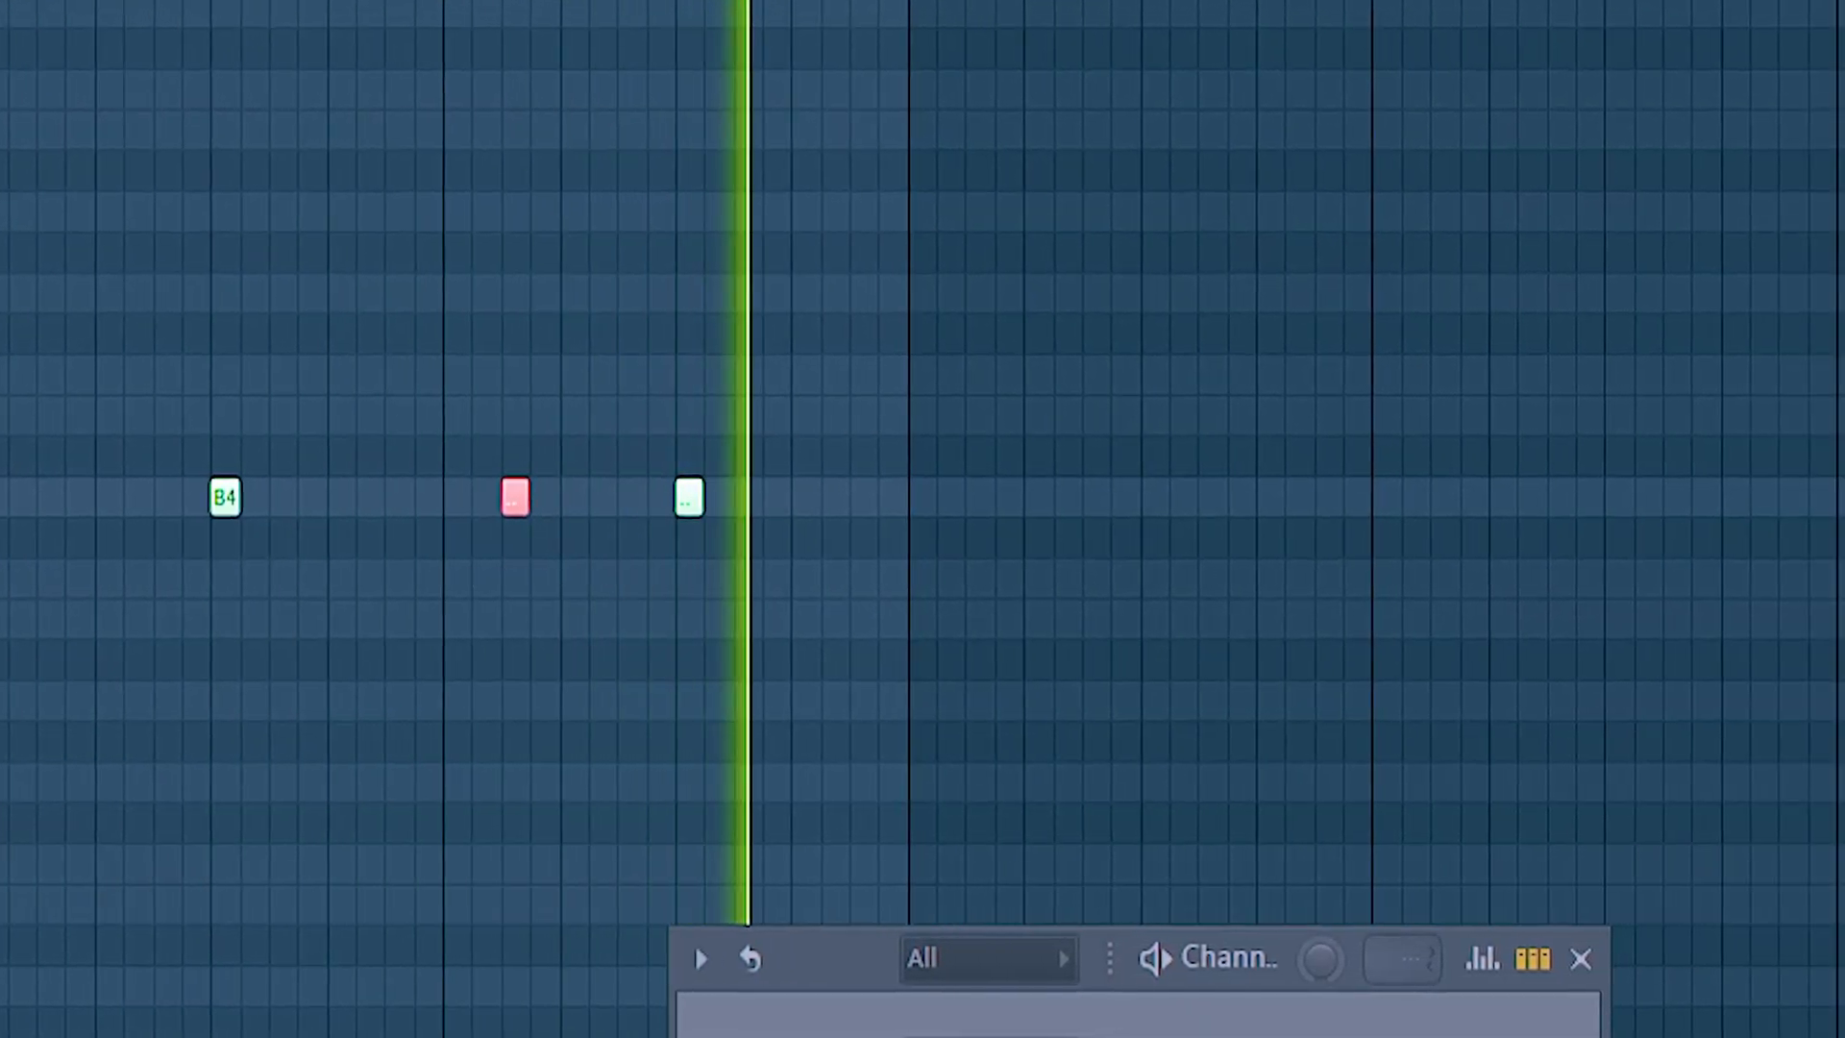
pyautogui.rightClick(2, 492)
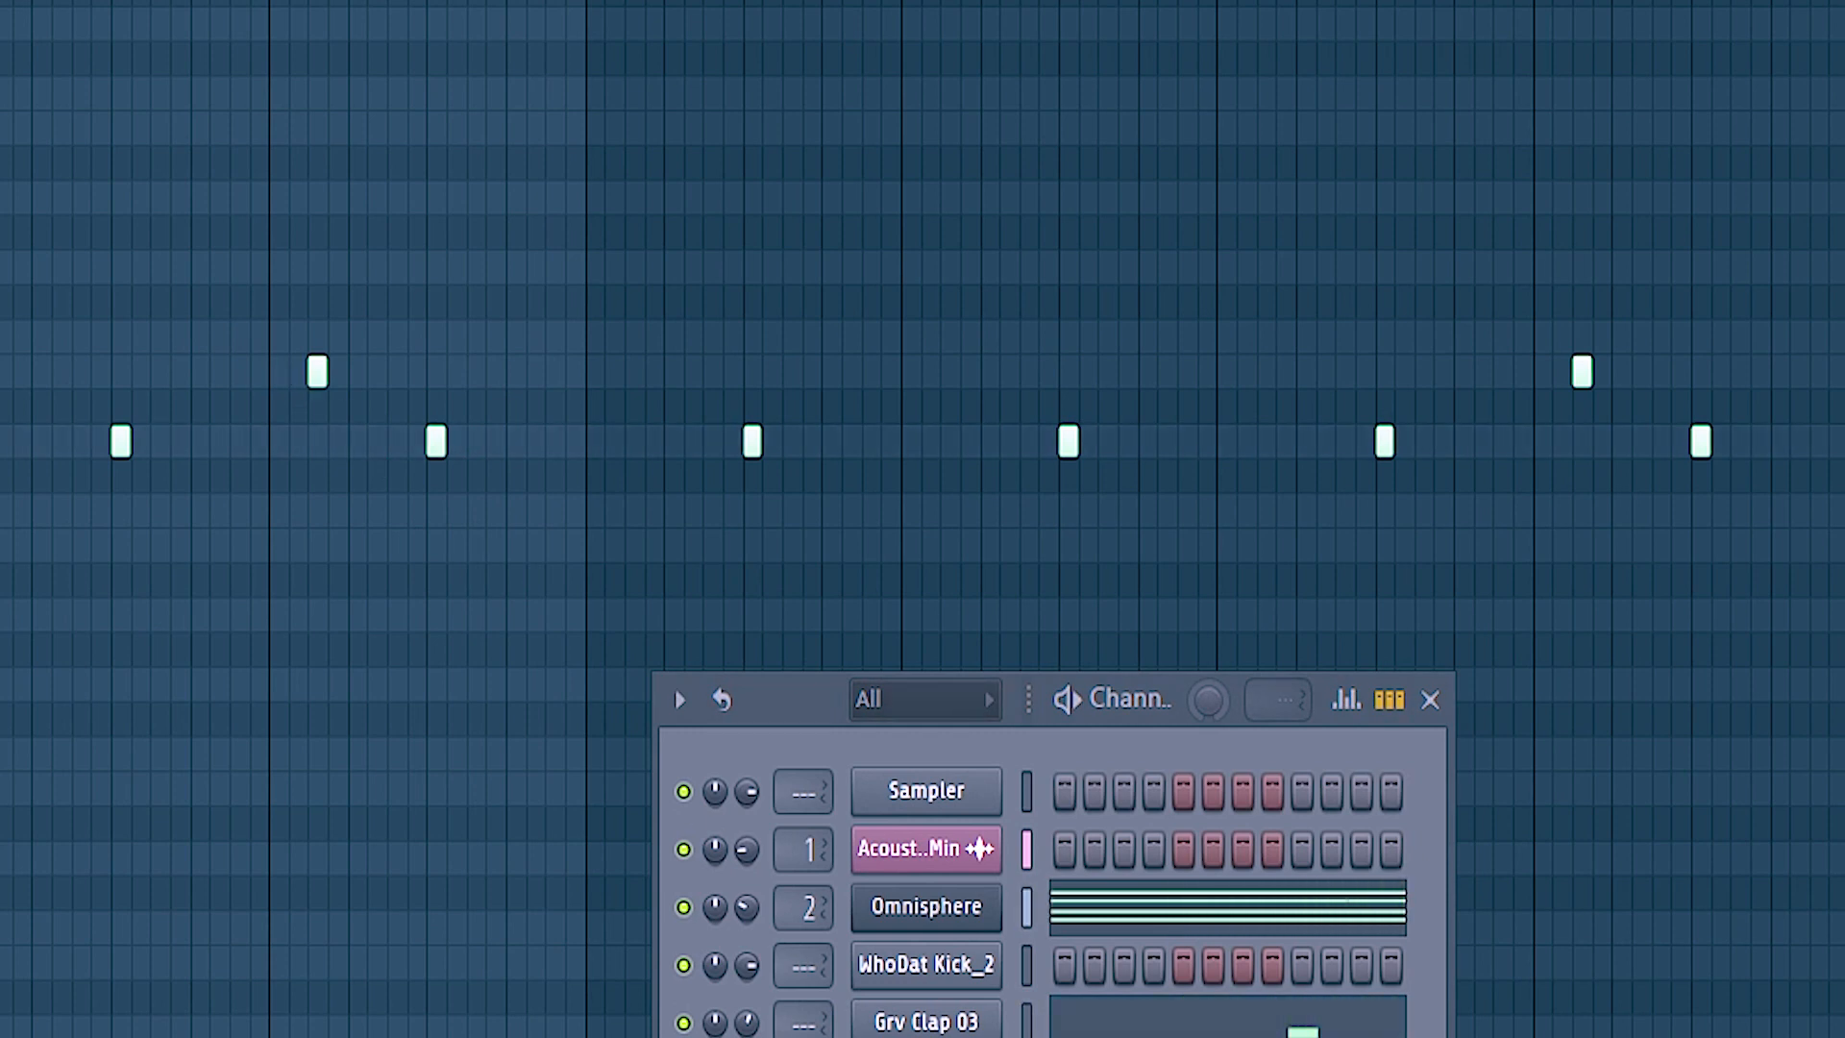
pyautogui.press('space')
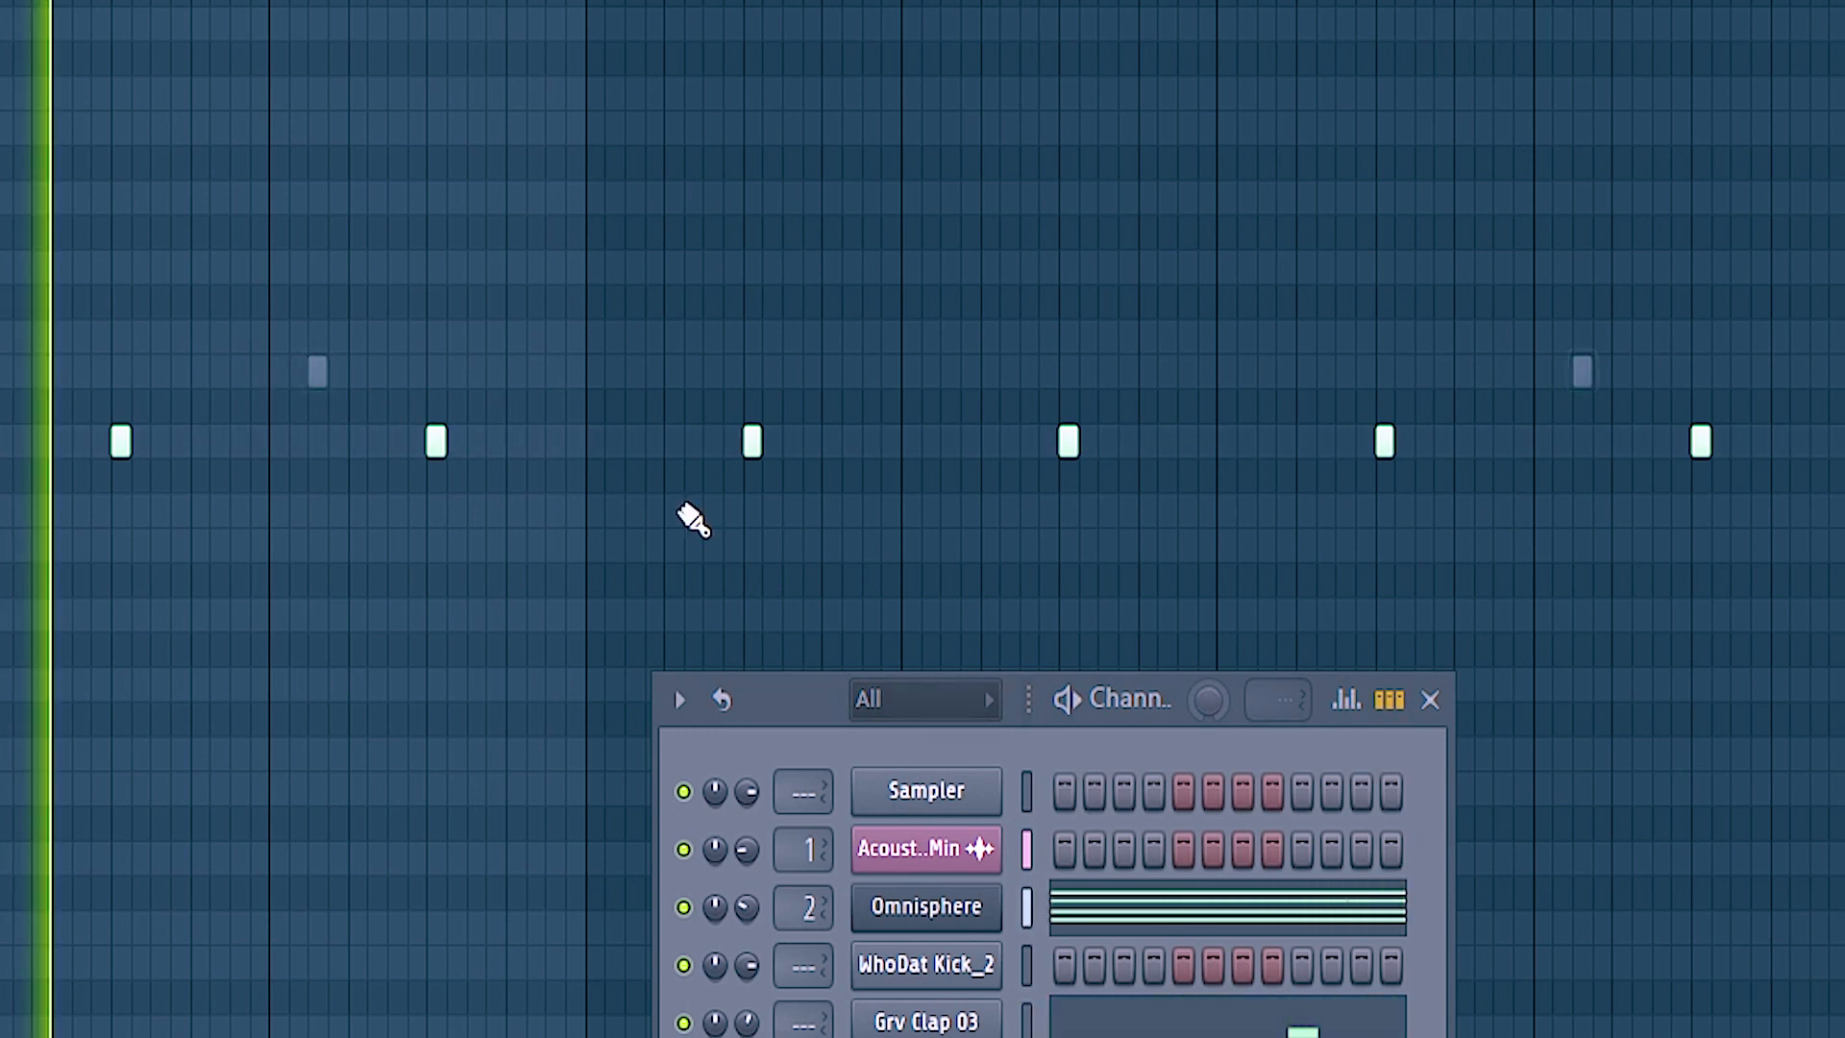
pyautogui.click(538, 371)
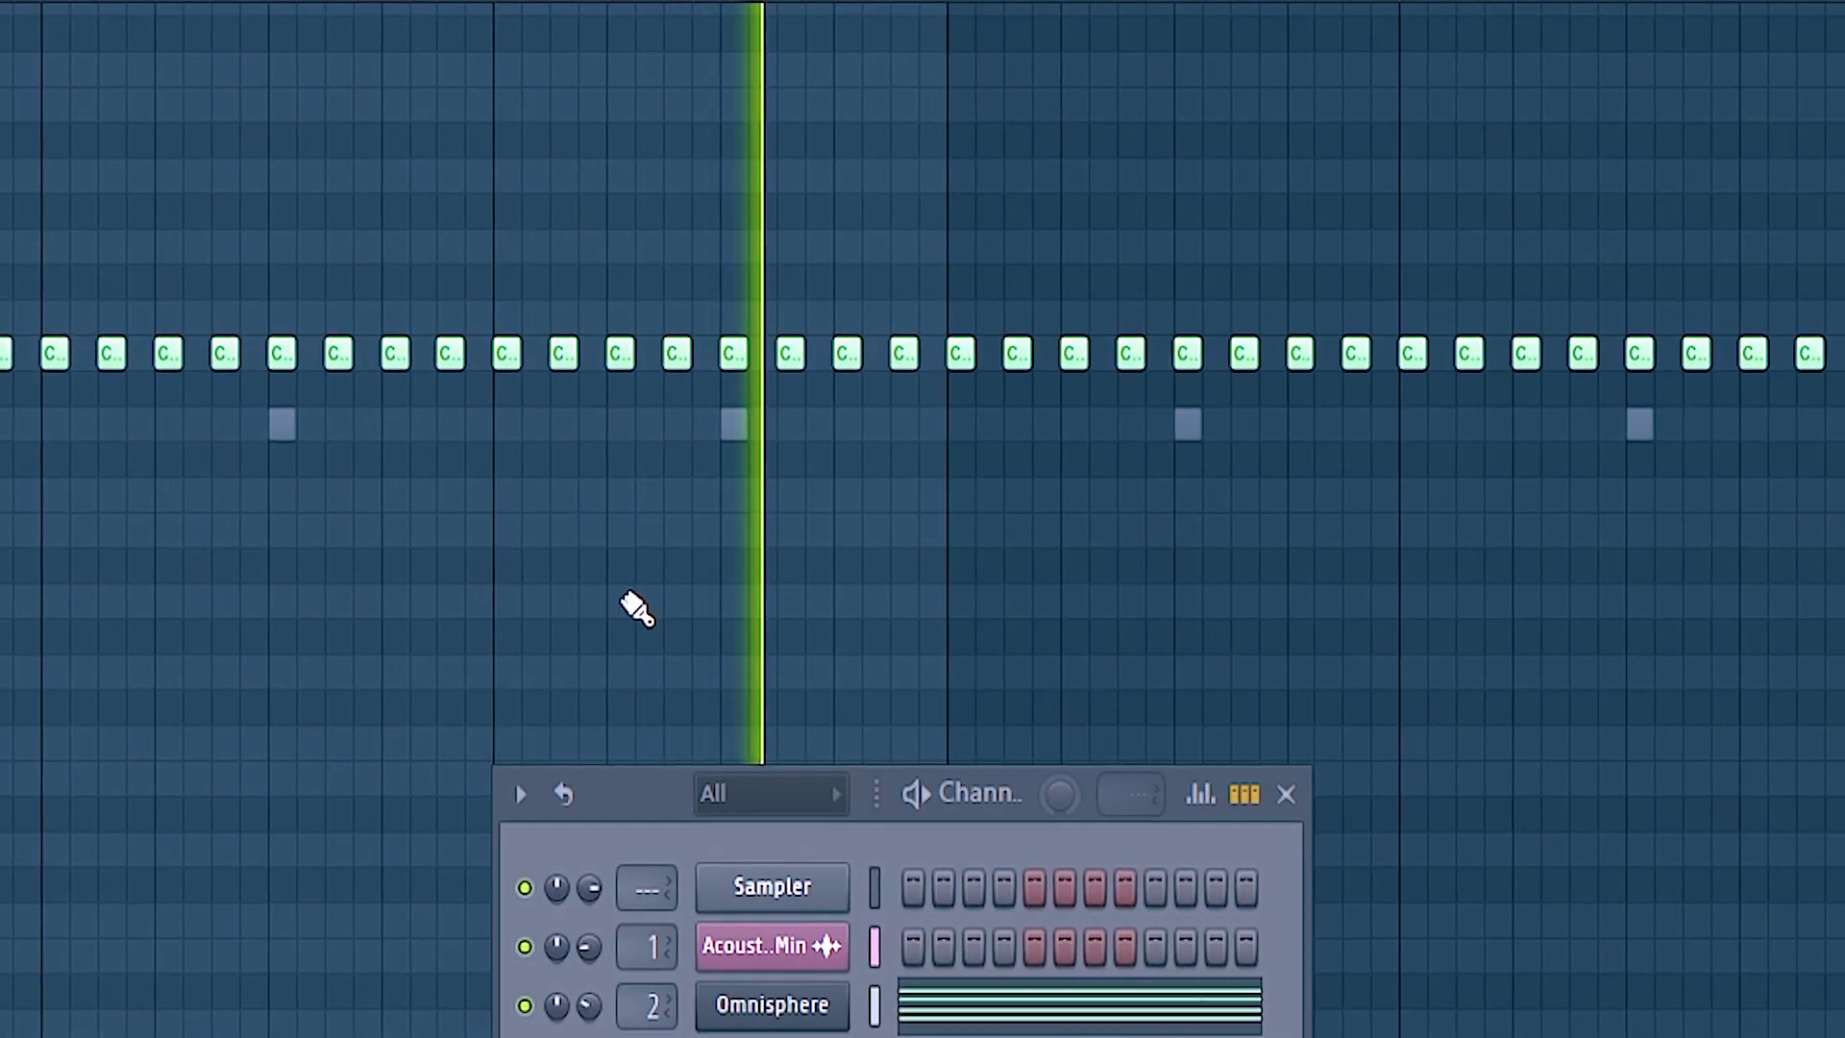
# Step: Transpose the selected row of B5 notes up two semitones
pyautogui.scroll(2, 654, 670)
pyautogui.scroll(-2, 538, 654)
pyautogui.scroll(-2, 422, 635)
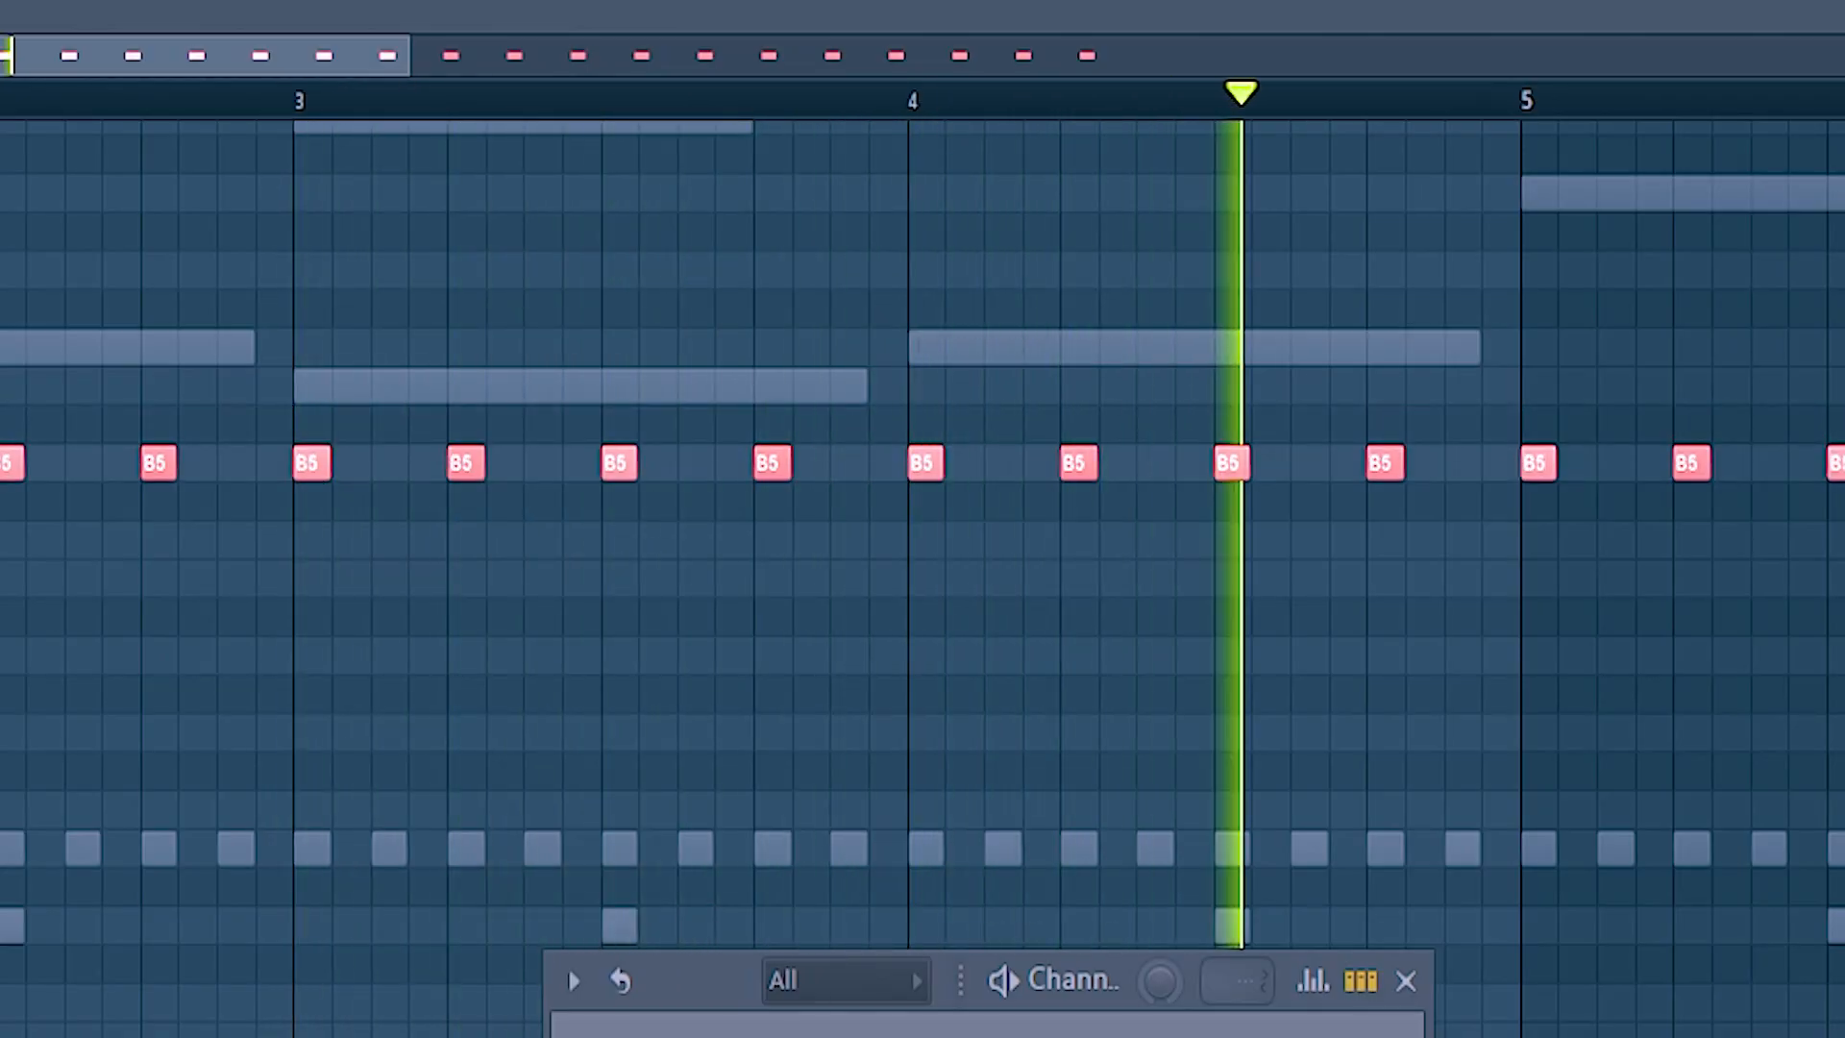
pyautogui.hotkey('shift', 'Up')
pyautogui.hotkey('shift', 'Up')
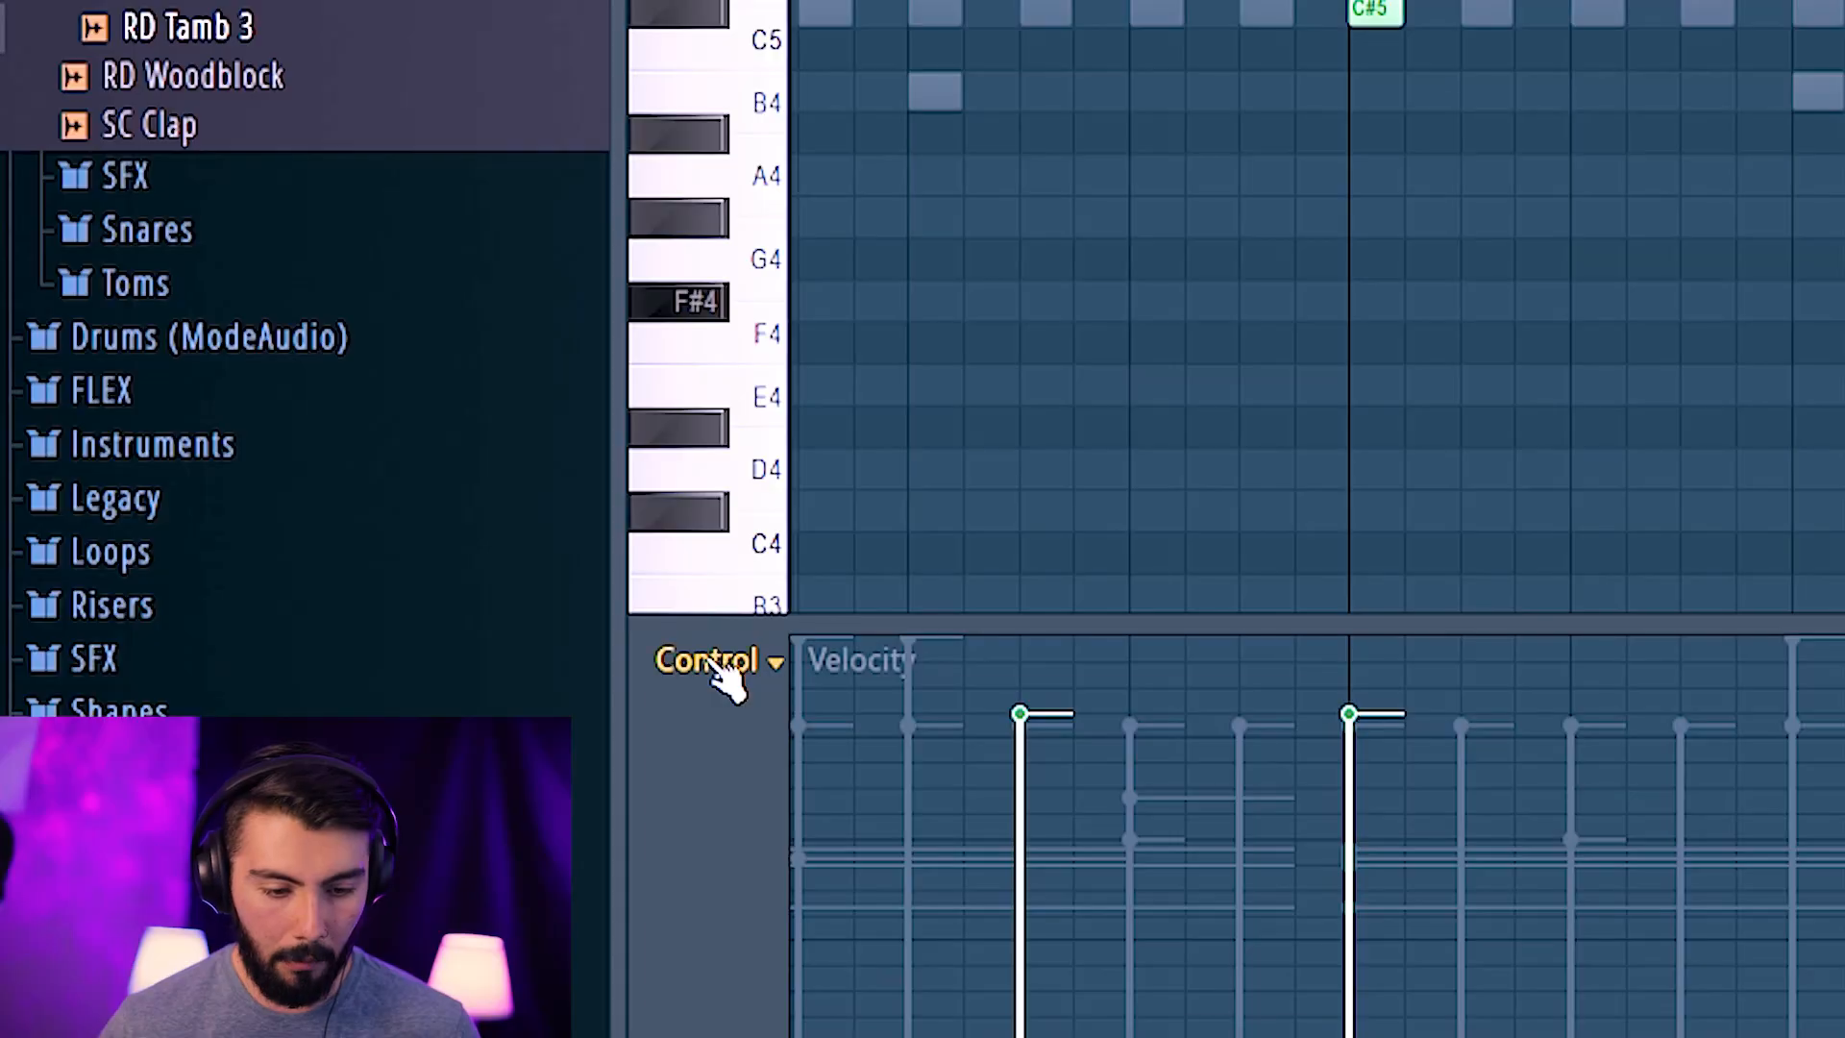
# Step: Switch the piano roll's note control lane from velocity to another note property and play the beat
pyautogui.click(721, 667)
pyautogui.click(786, 851)
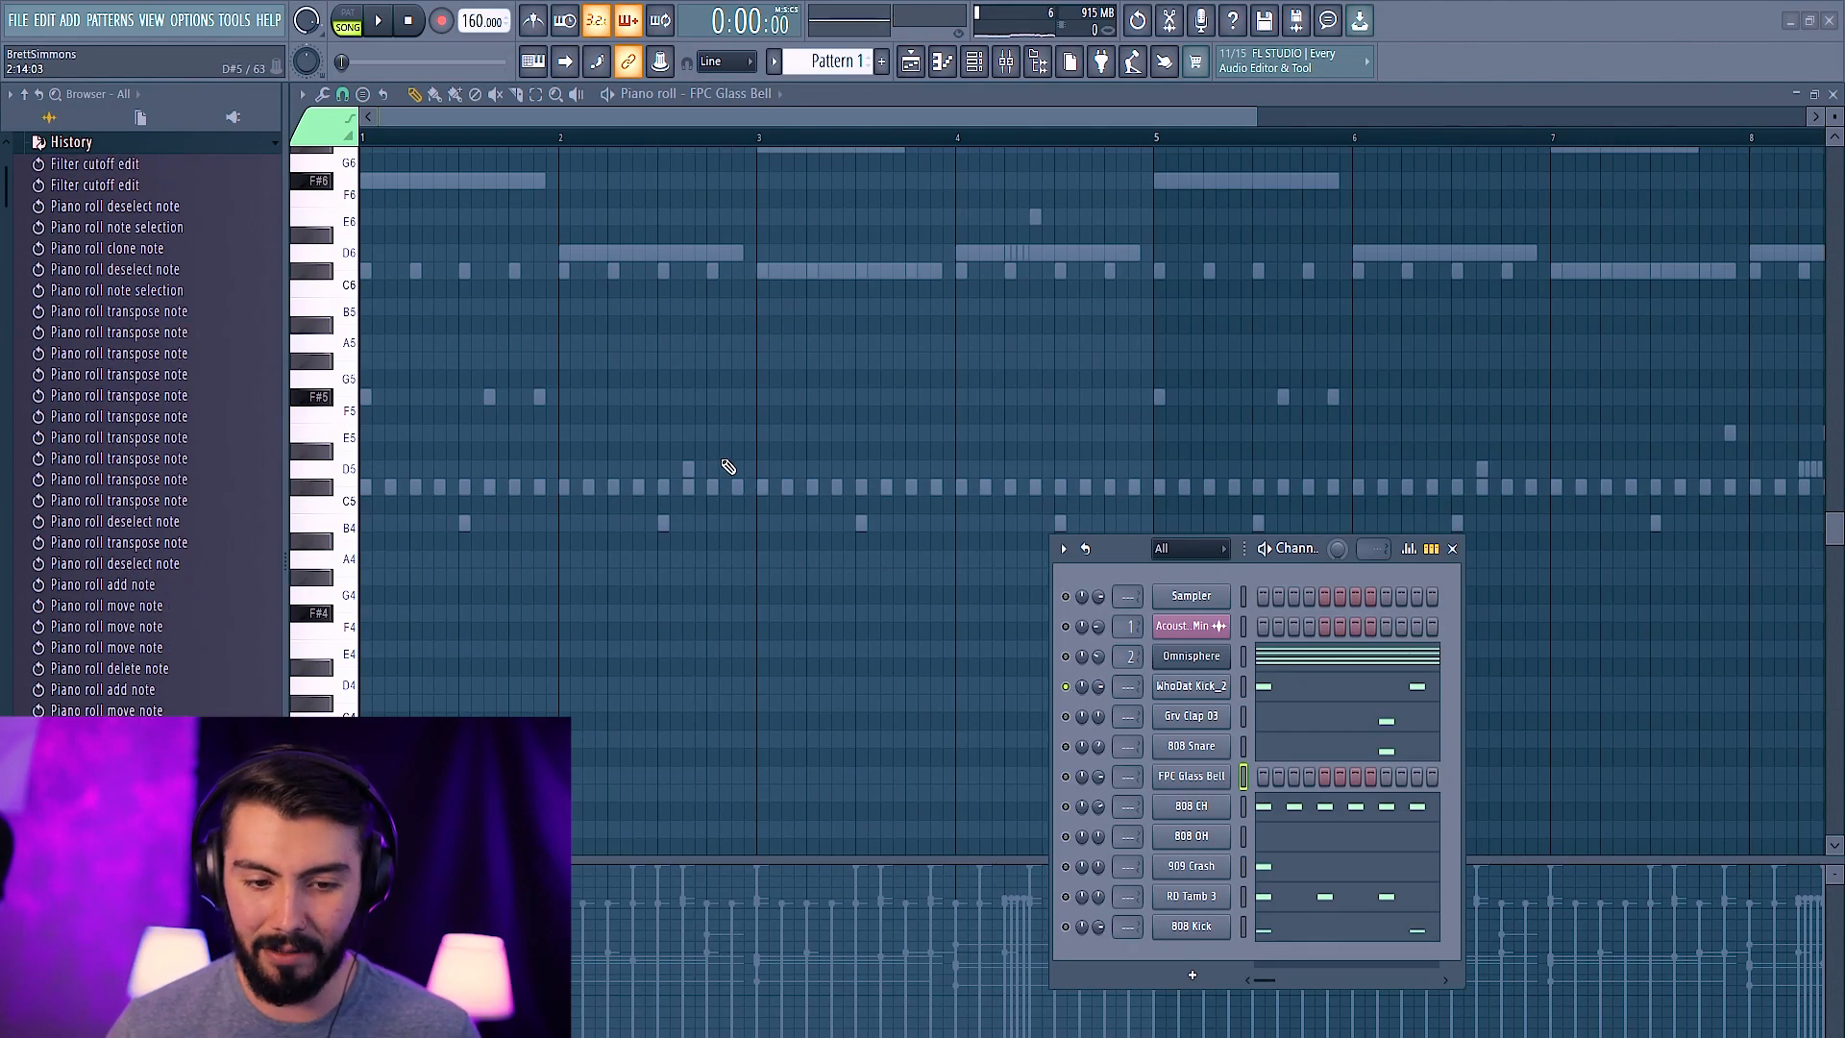
pyautogui.press('space')
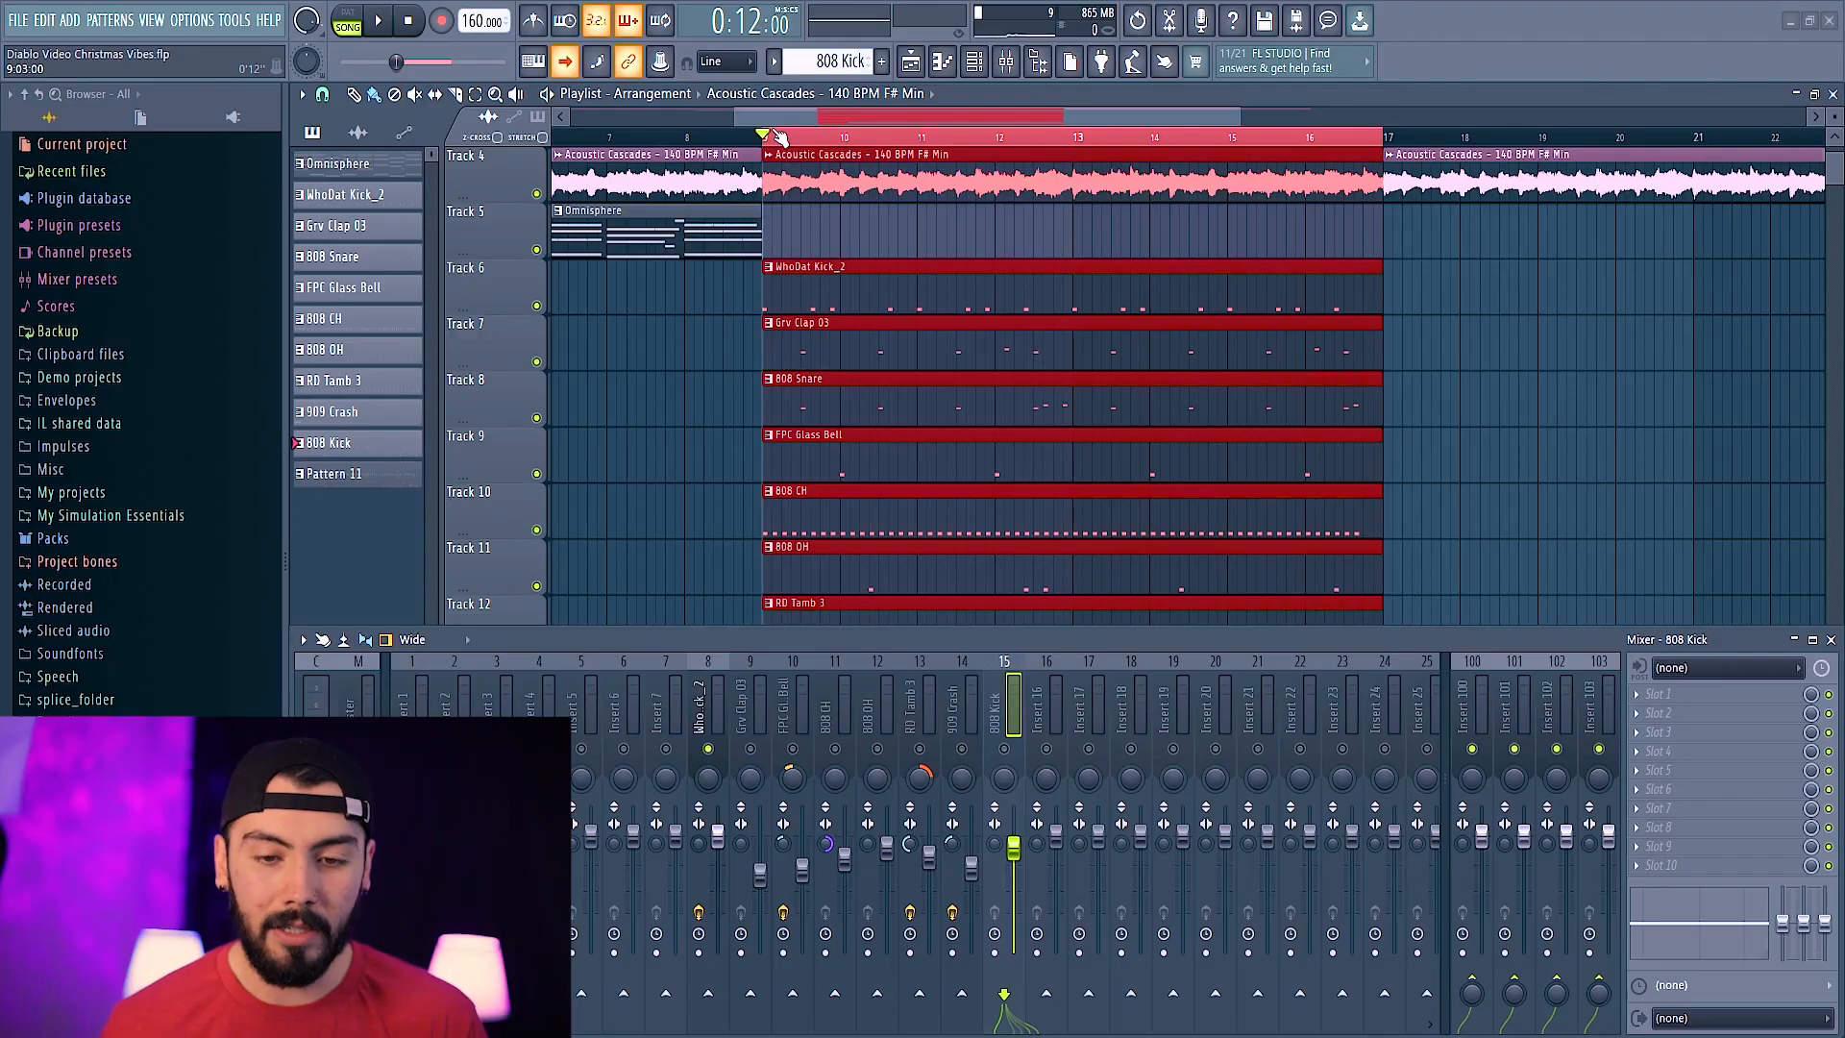
# Step: Deselect the playlist clips and load Cymatics Diablo as an effect on the WhoDat Kick_2 mixer track
pyautogui.click(826, 243)
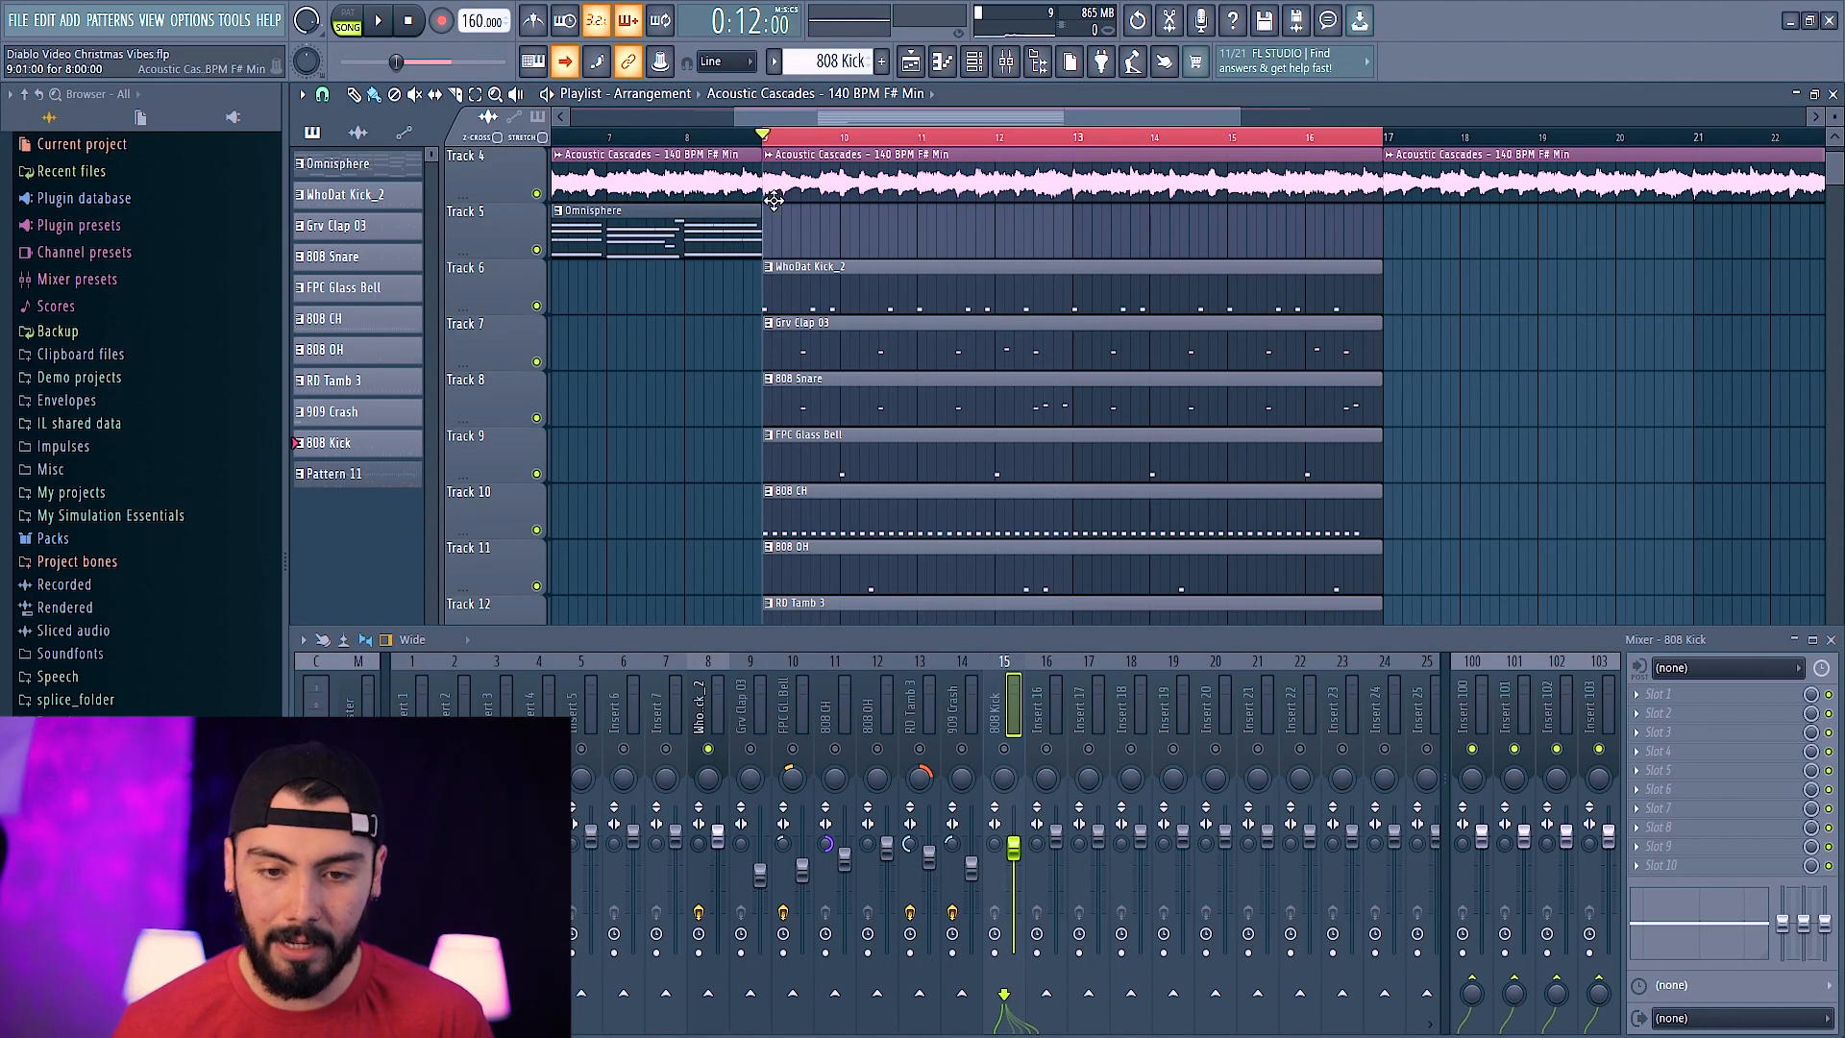
pyautogui.press('space')
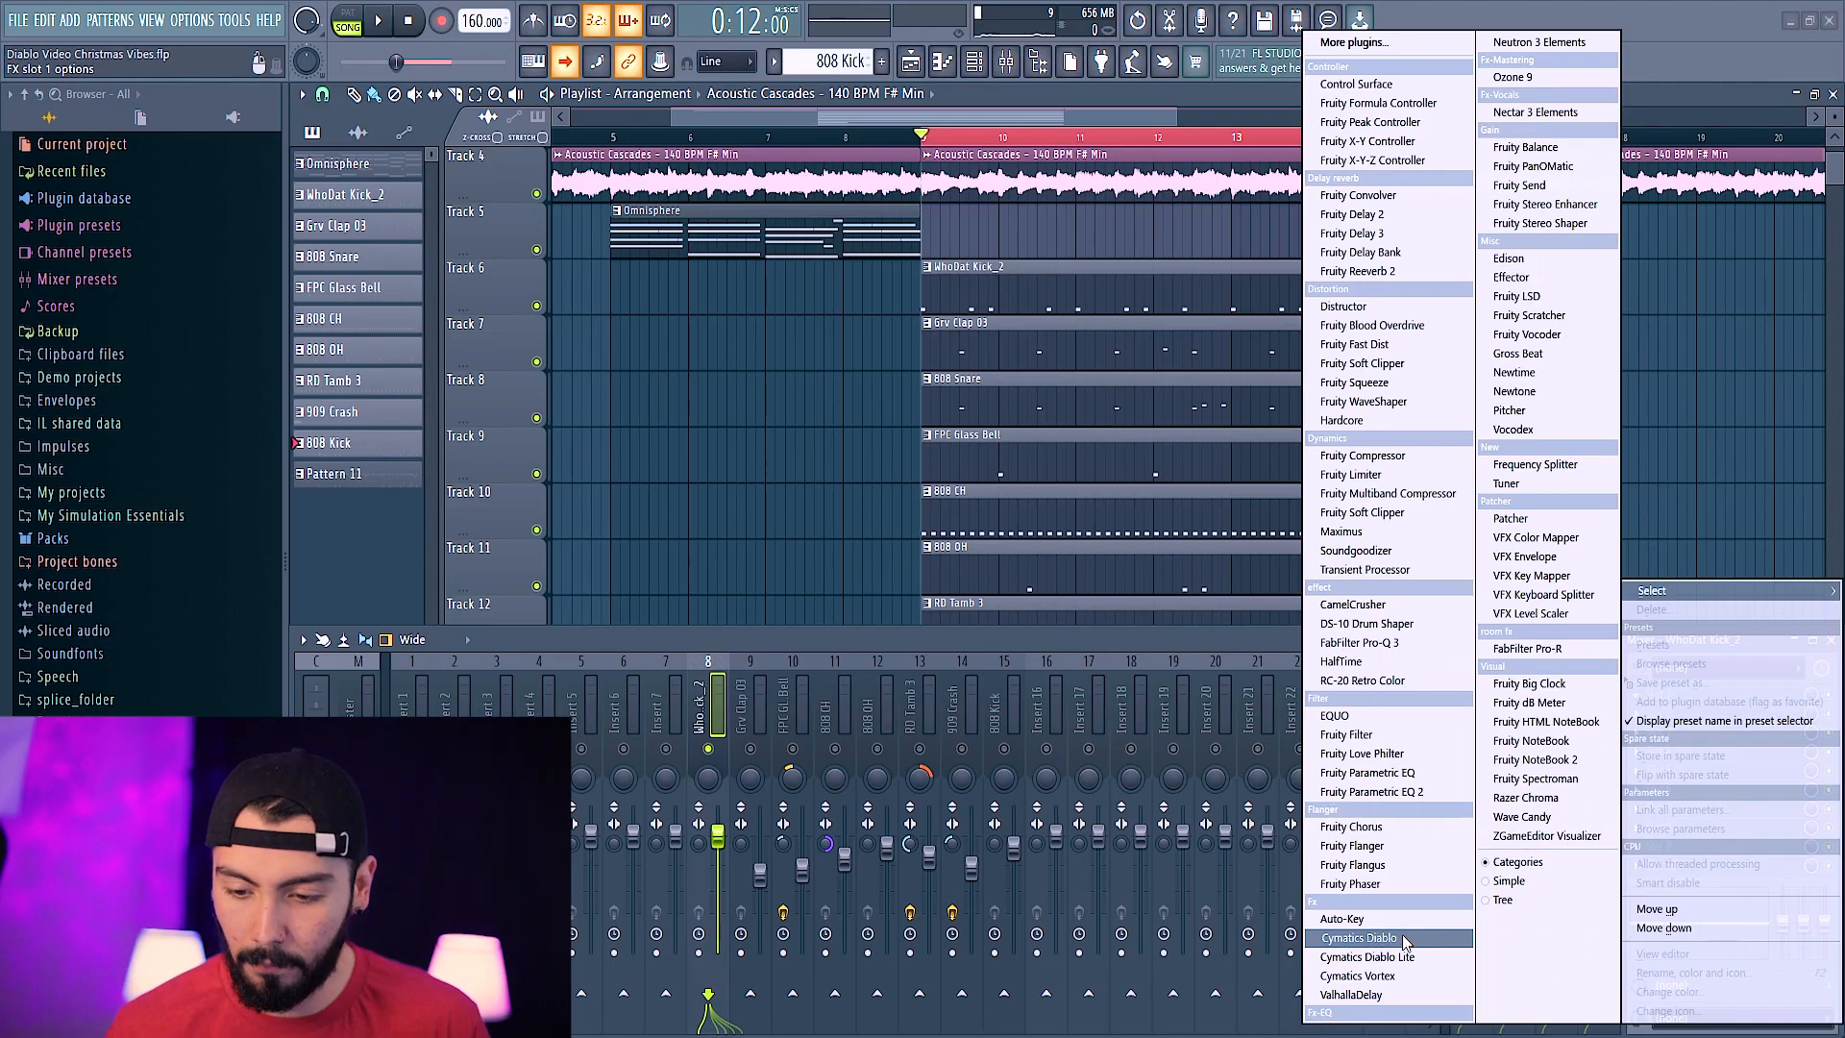
pyautogui.click(1383, 938)
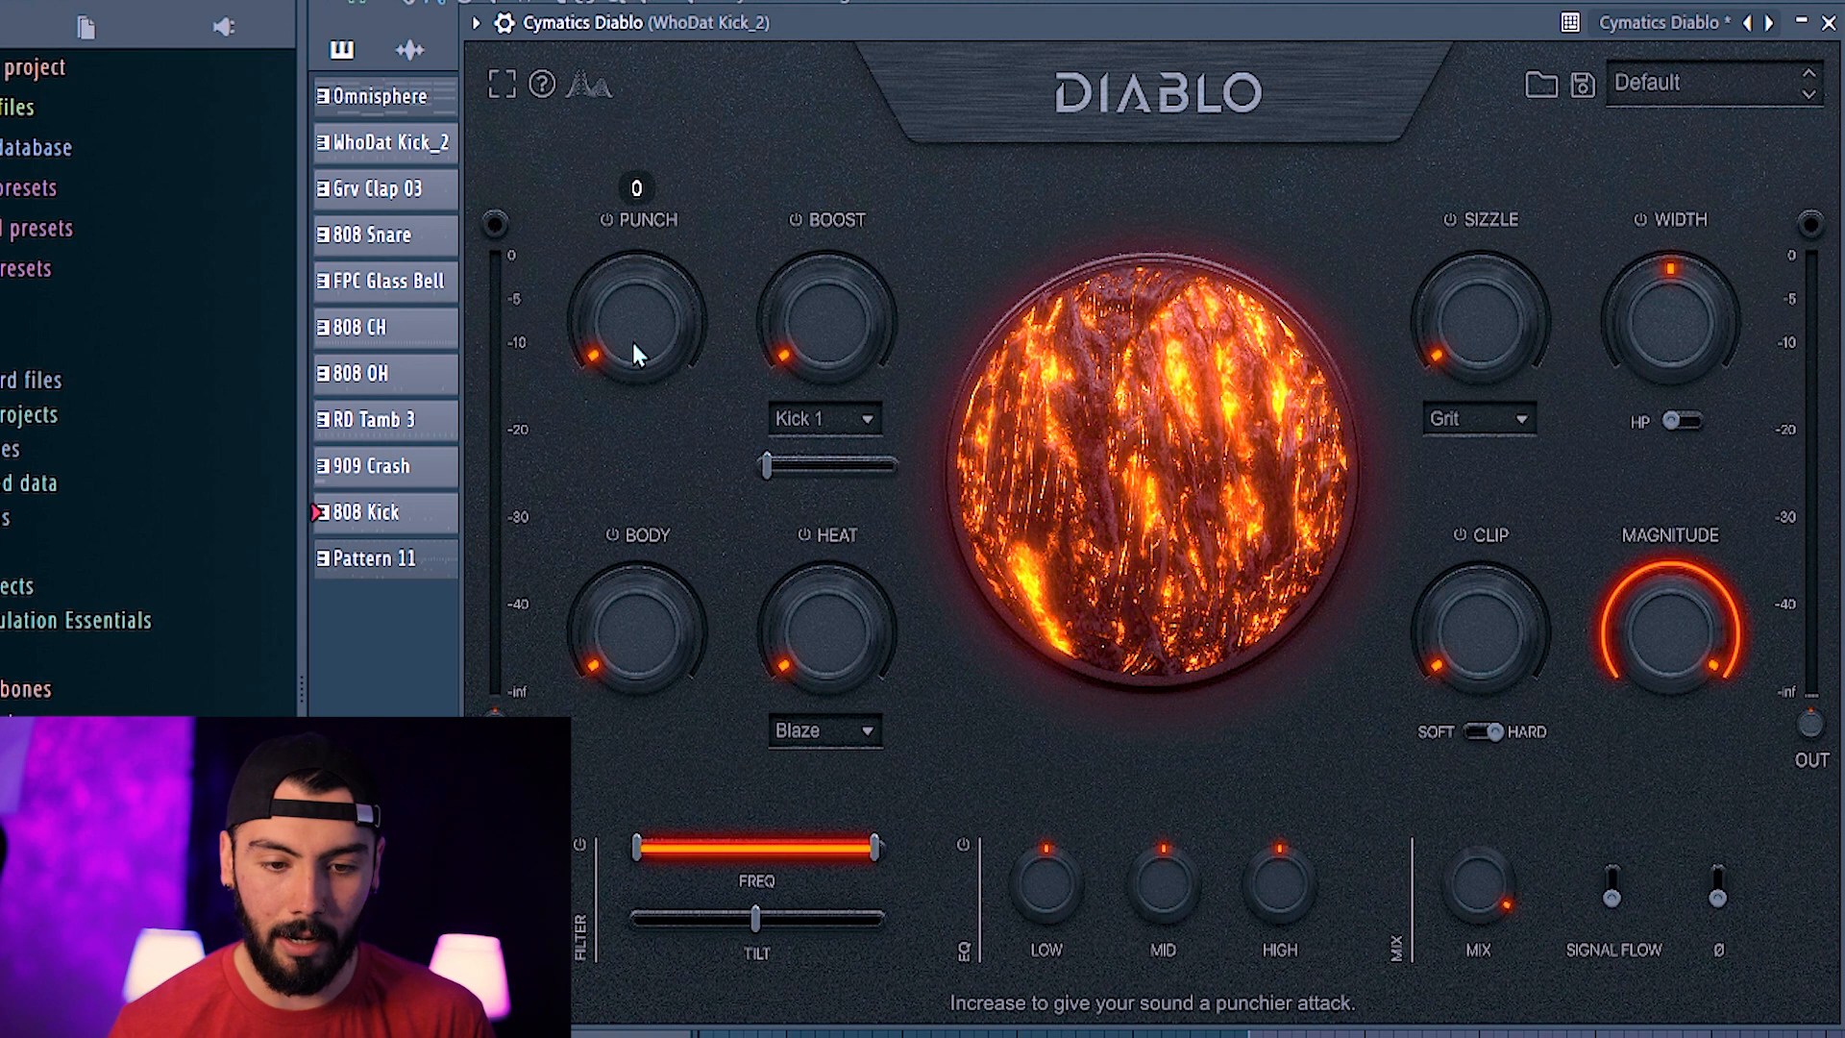
# Step: Raise Punch and Body in Diablo, each to slightly below half, while auditioning the kick
pyautogui.moveTo(634, 314); pyautogui.dragTo(621, 245)
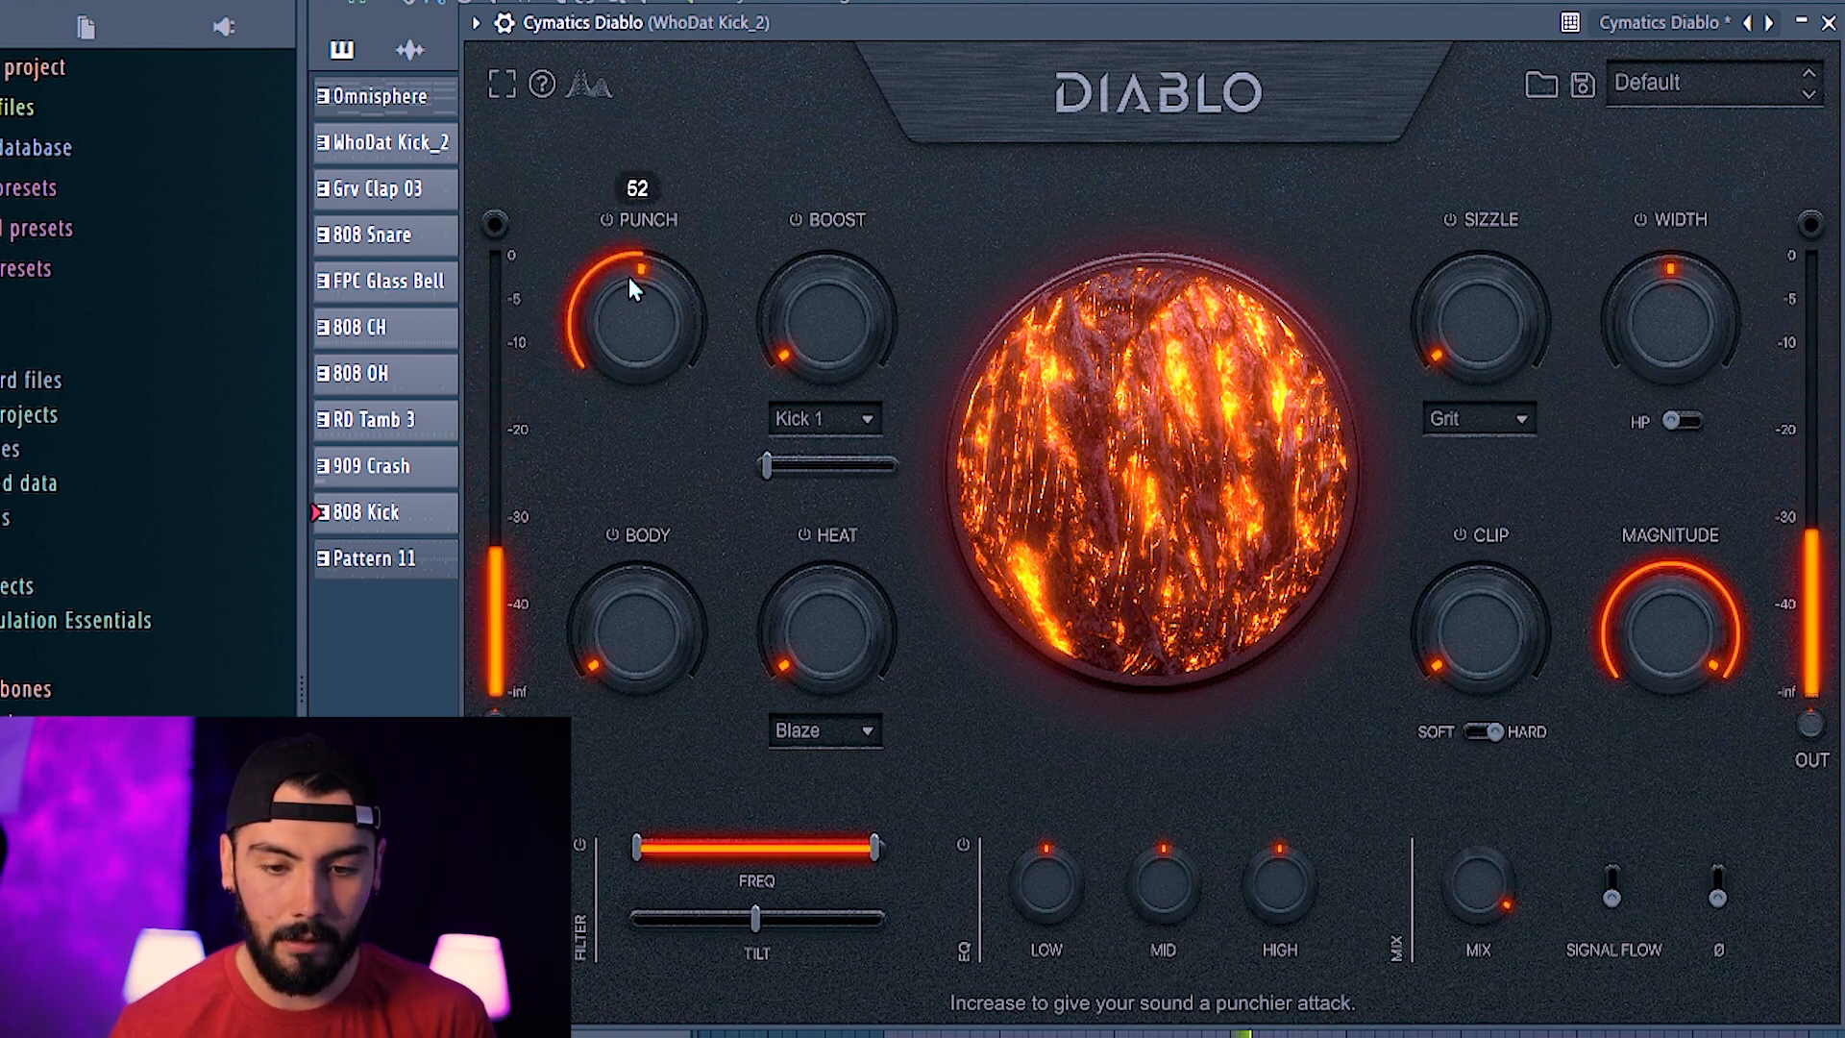
pyautogui.moveTo(634, 311); pyautogui.dragTo(637, 327)
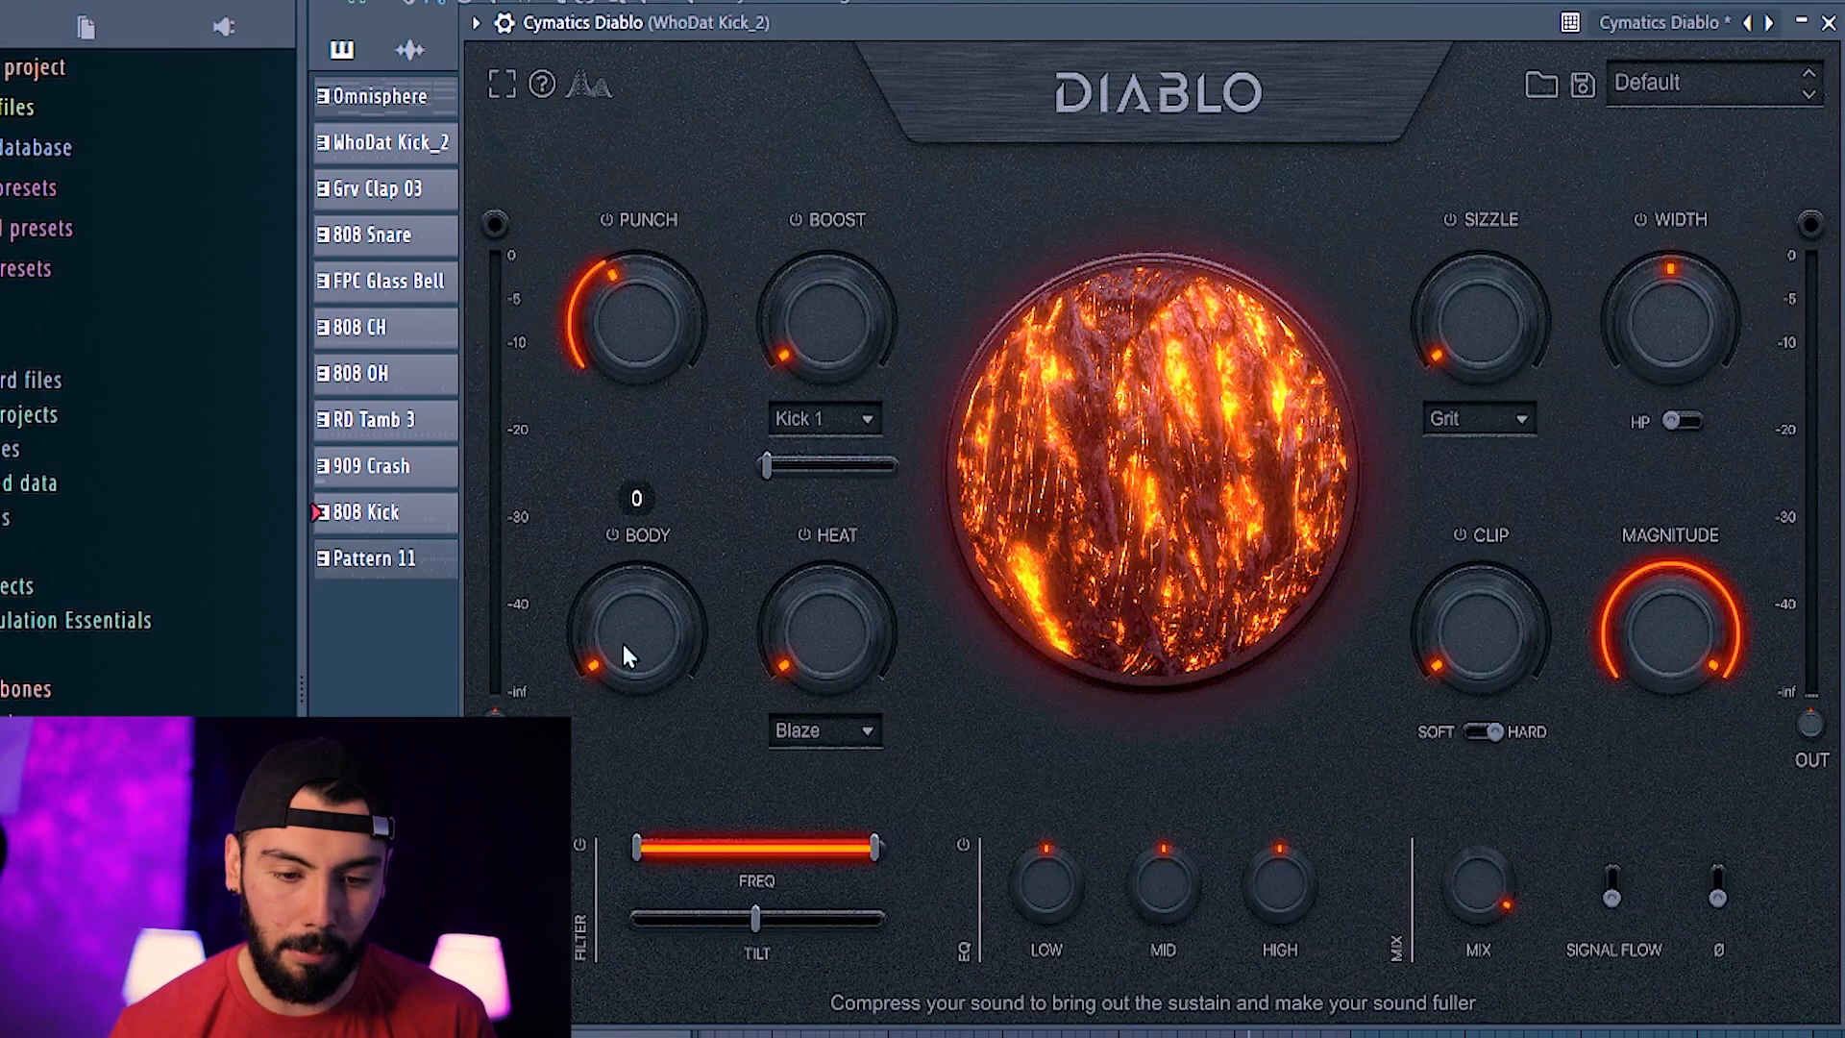
pyautogui.moveTo(623, 644); pyautogui.dragTo(614, 600)
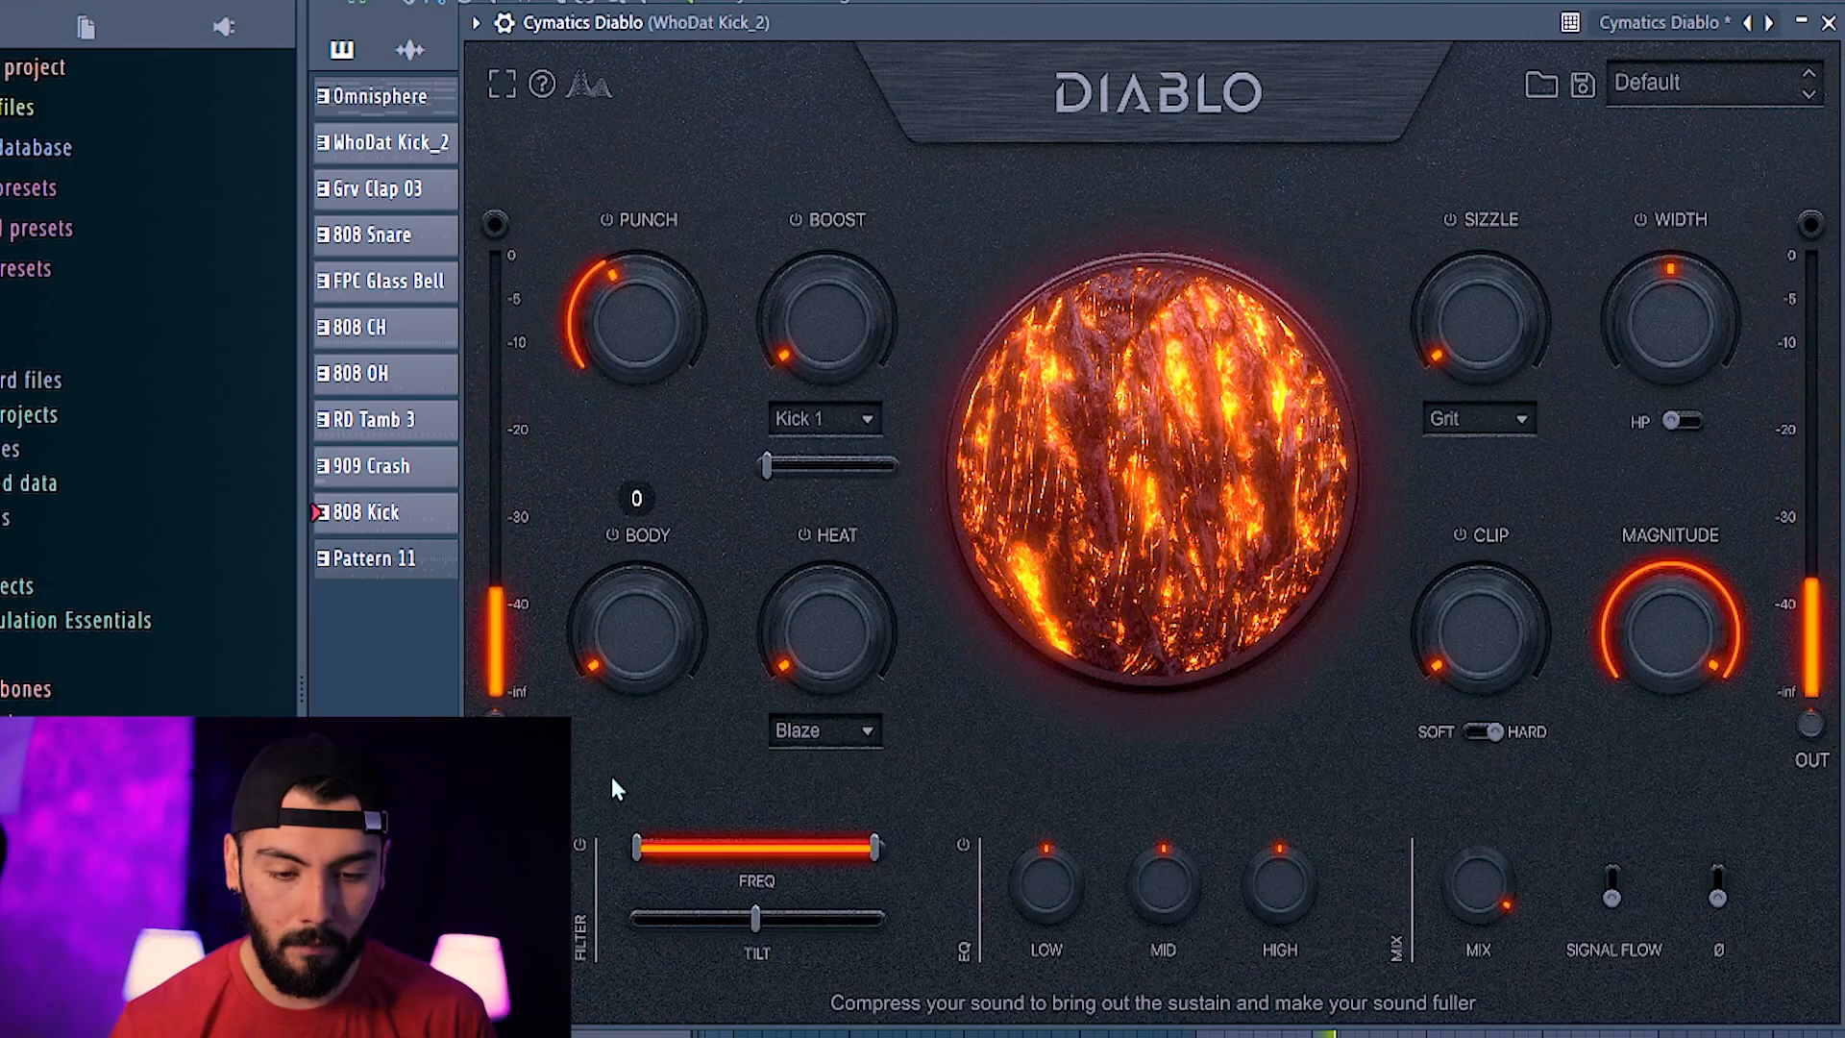
pyautogui.moveTo(589, 683); pyautogui.dragTo(626, 638)
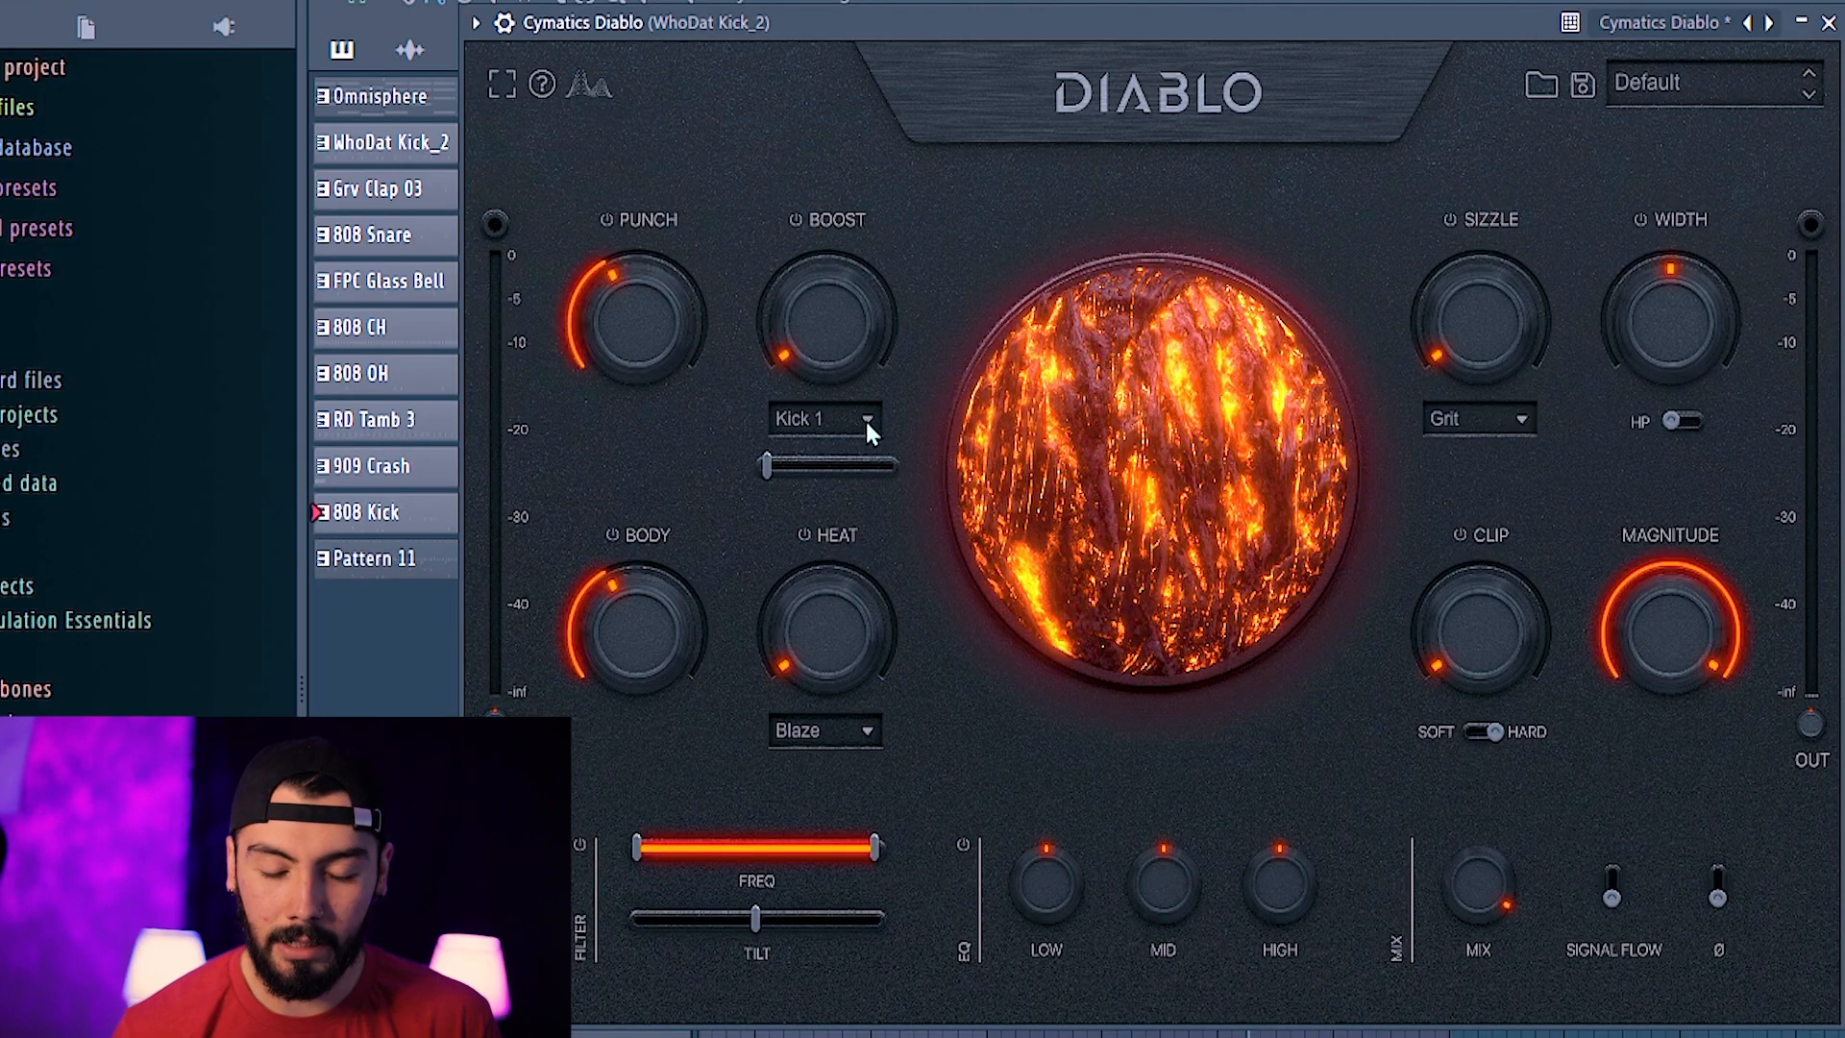
# Step: With Kick 1 as the Boost sample, adjust the Boost amount and move the slider beneath it slightly above its minimum
pyautogui.click(867, 419)
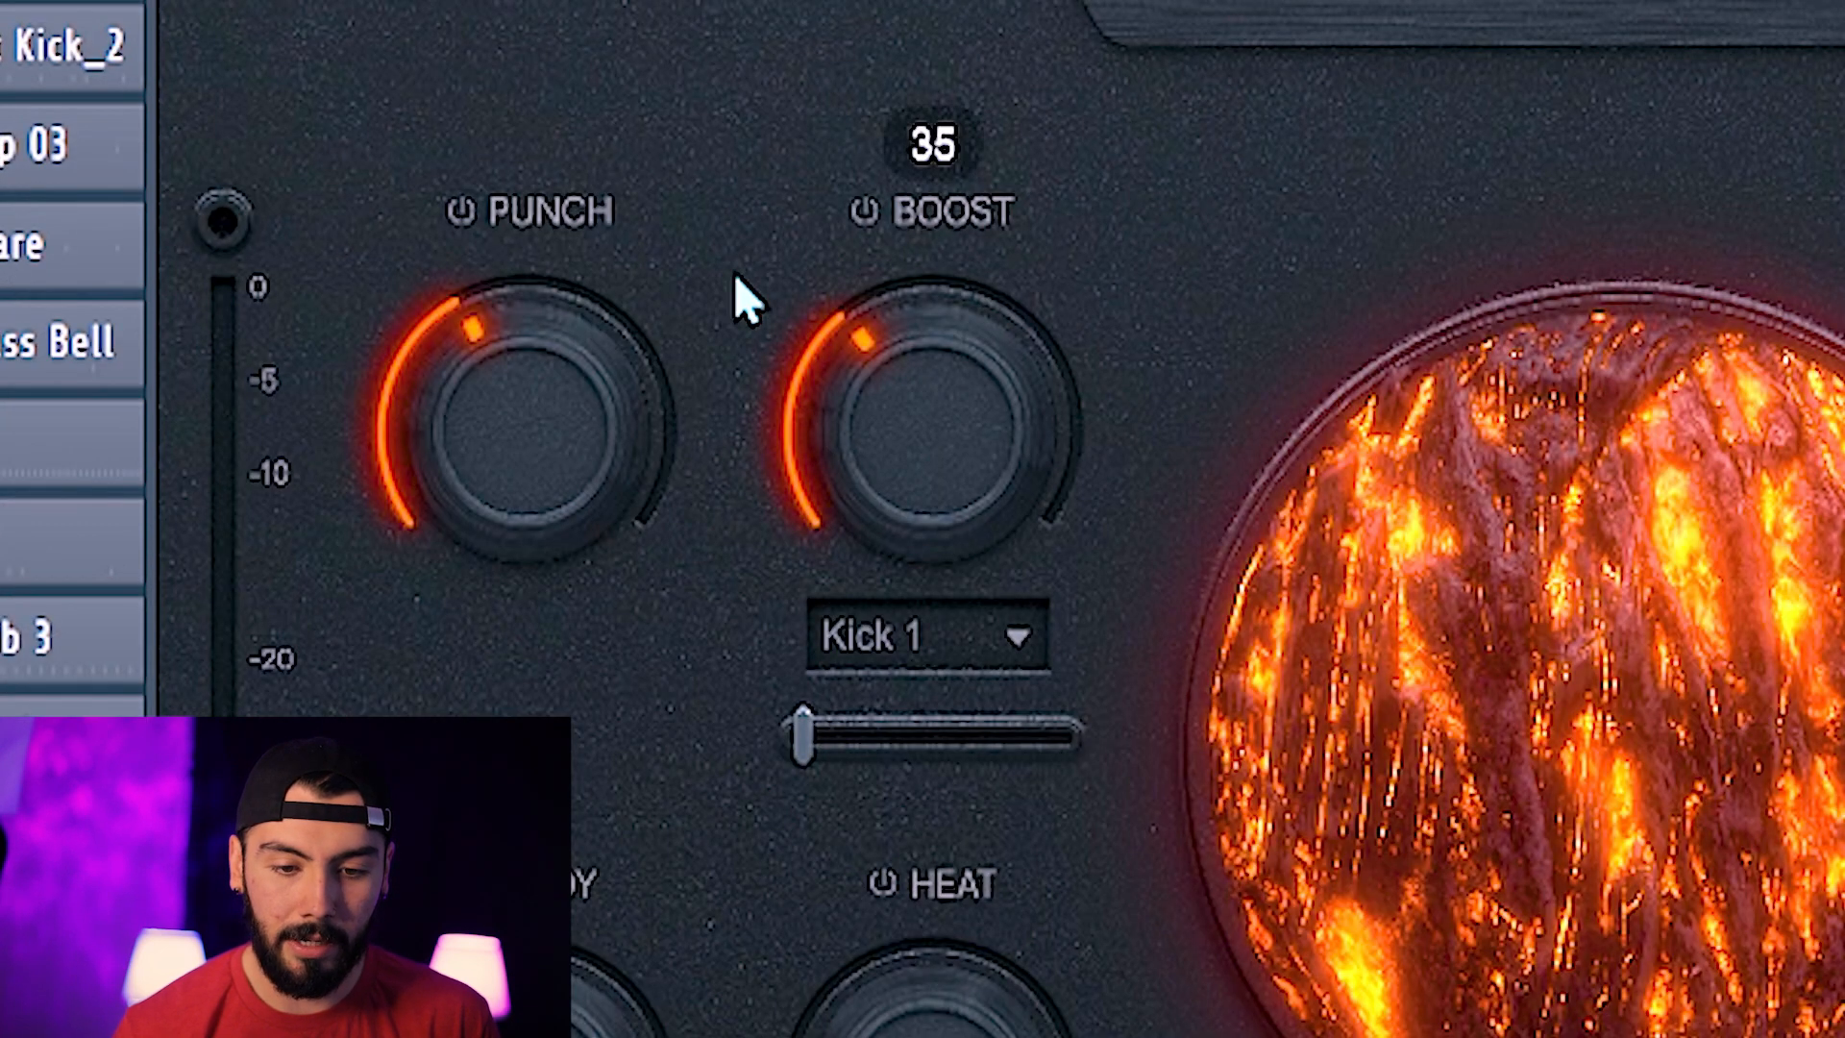
pyautogui.moveTo(917, 431); pyautogui.dragTo(906, 659)
pyautogui.moveTo(926, 535); pyautogui.dragTo(832, 292)
pyautogui.moveTo(803, 736)
pyautogui.mouseDown()
pyautogui.moveTo(846, 759)
pyautogui.moveTo(838, 746)
pyautogui.mouseUp()
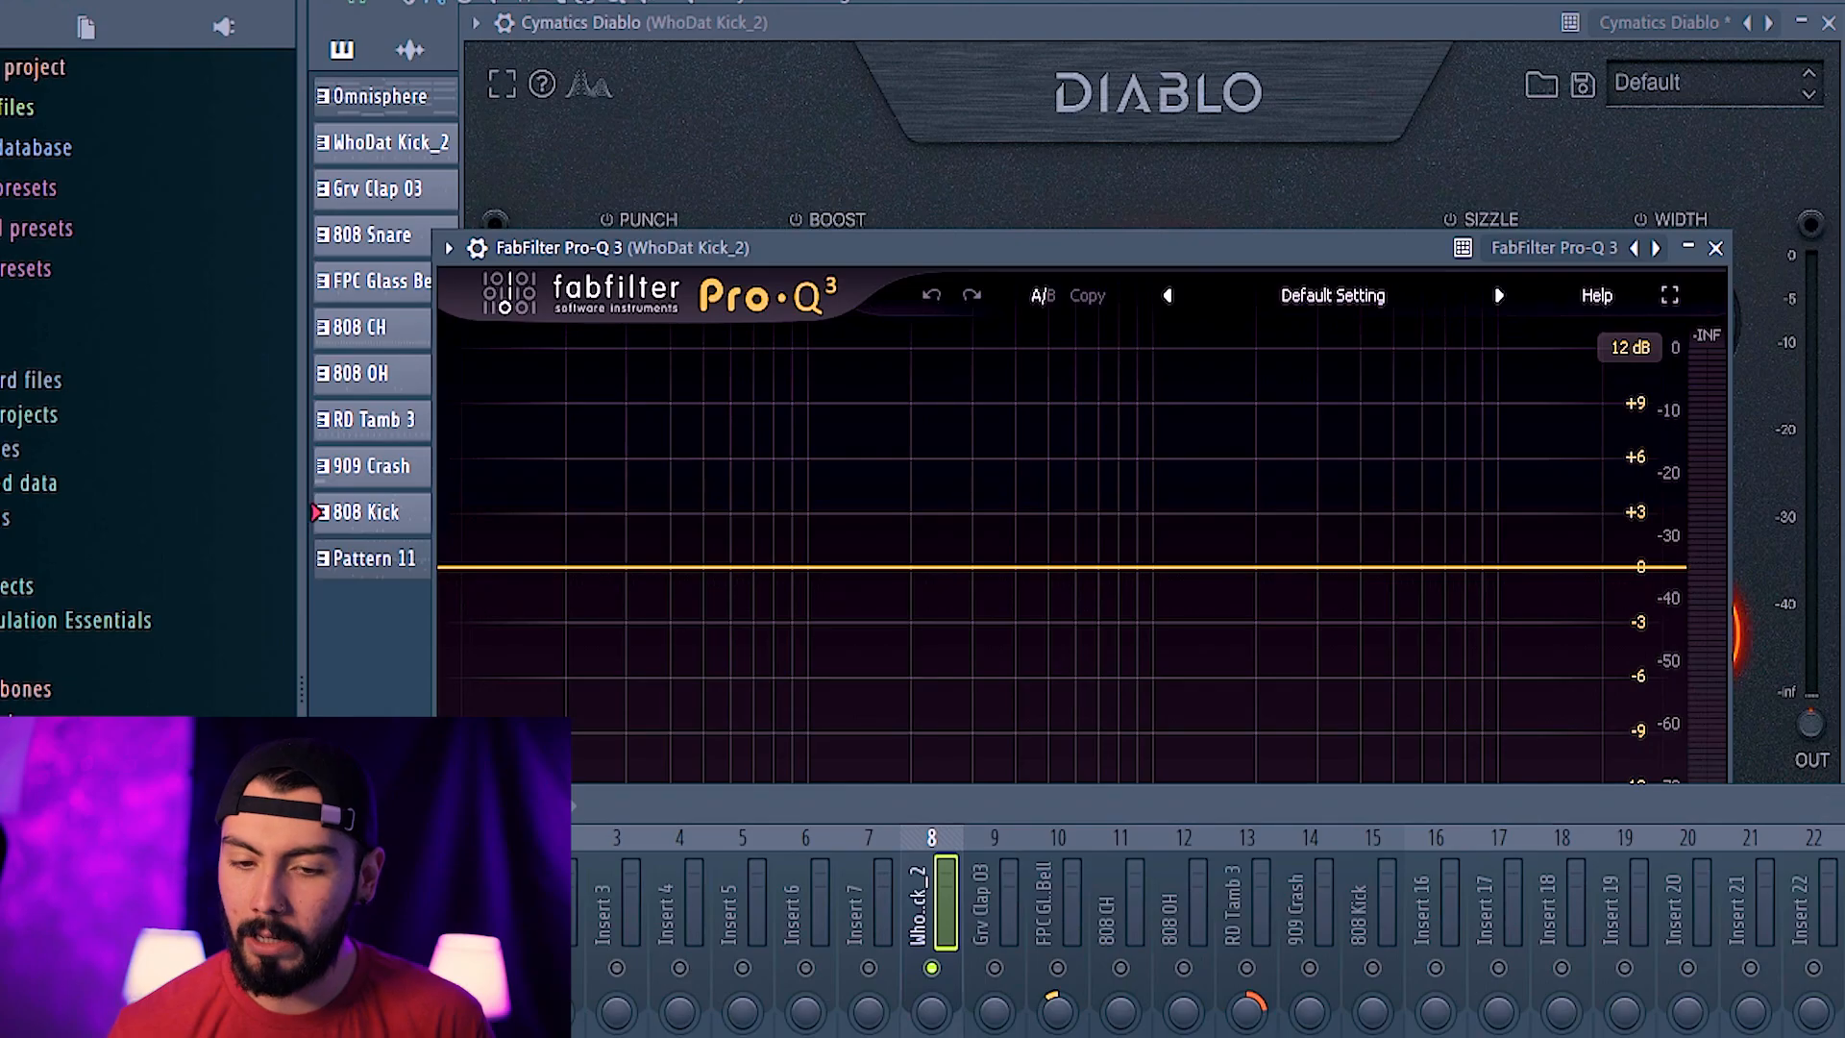
# Step: Add a bell band in the kick's FabFilter Pro-Q 3 at about 33 Hz with about 2.3 dB of gain, and play it back
pyautogui.click(1028, 233)
pyautogui.moveTo(1021, 259); pyautogui.dragTo(1363, 115)
pyautogui.doubleClick(1138, 417)
pyautogui.moveTo(1138, 416); pyautogui.dragTo(863, 343)
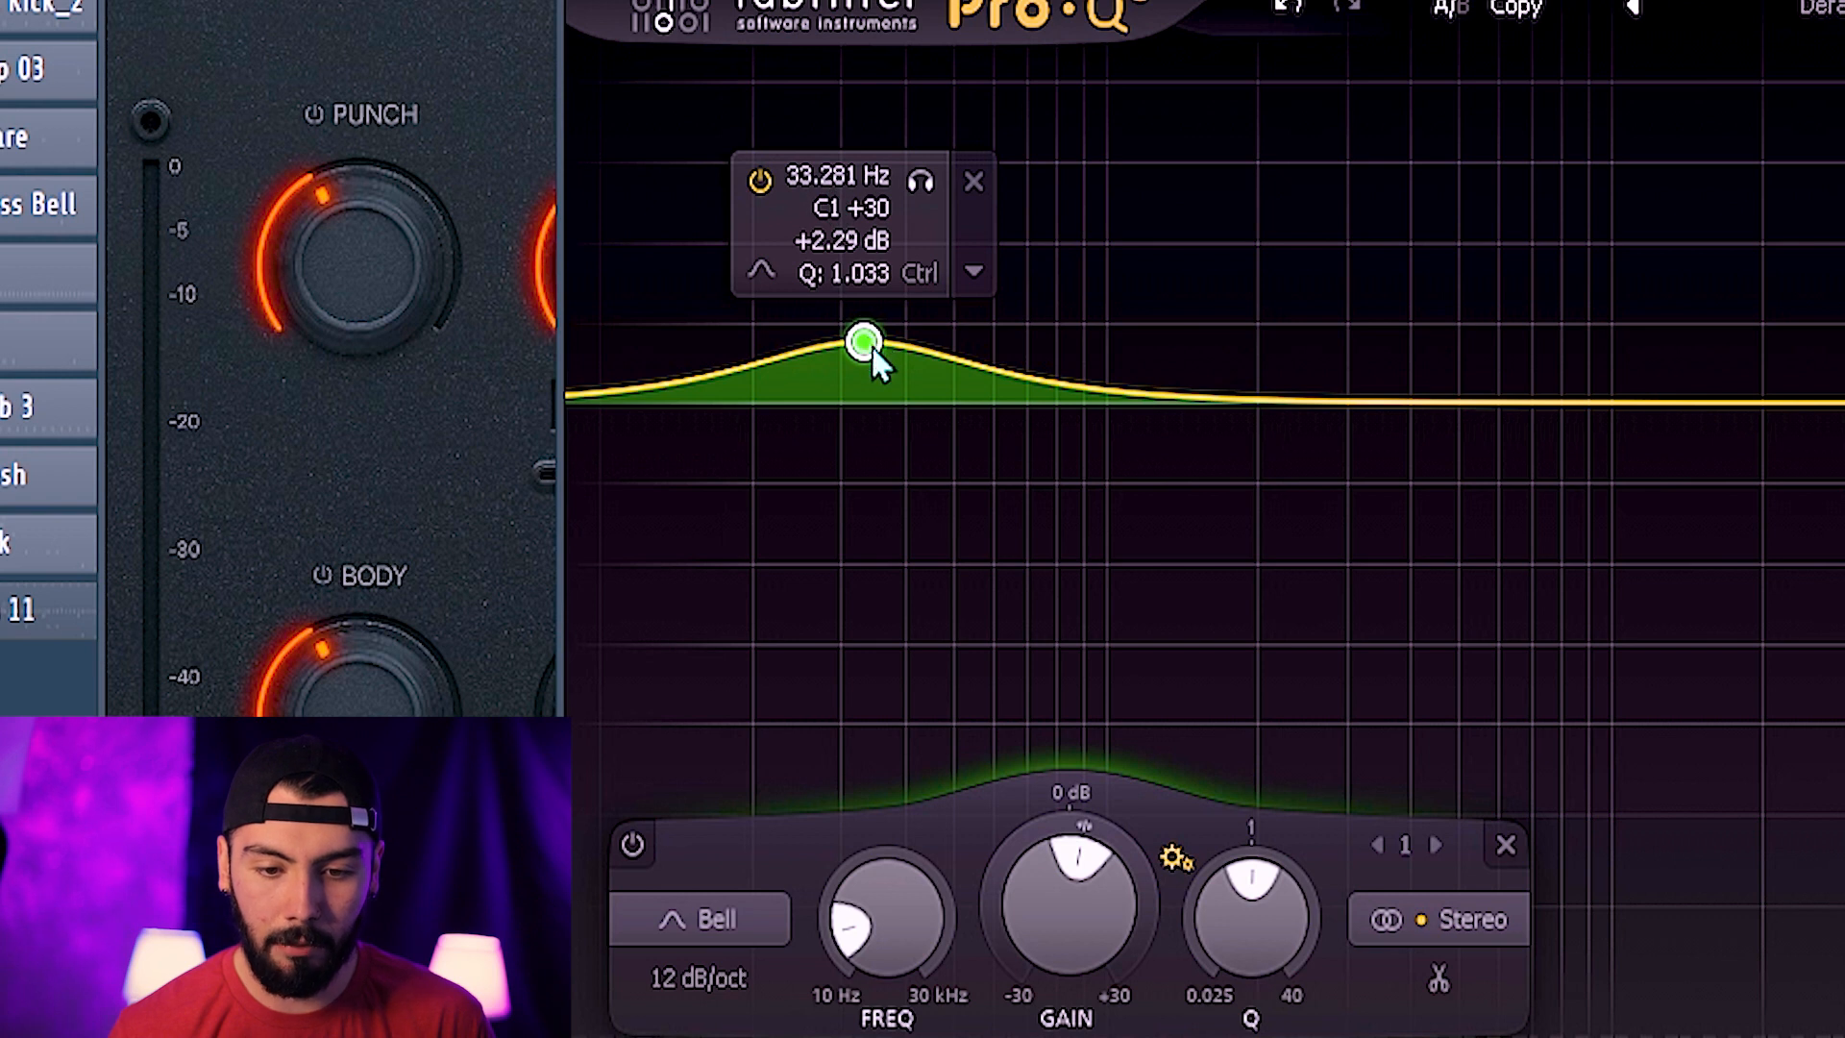
pyautogui.press('space')
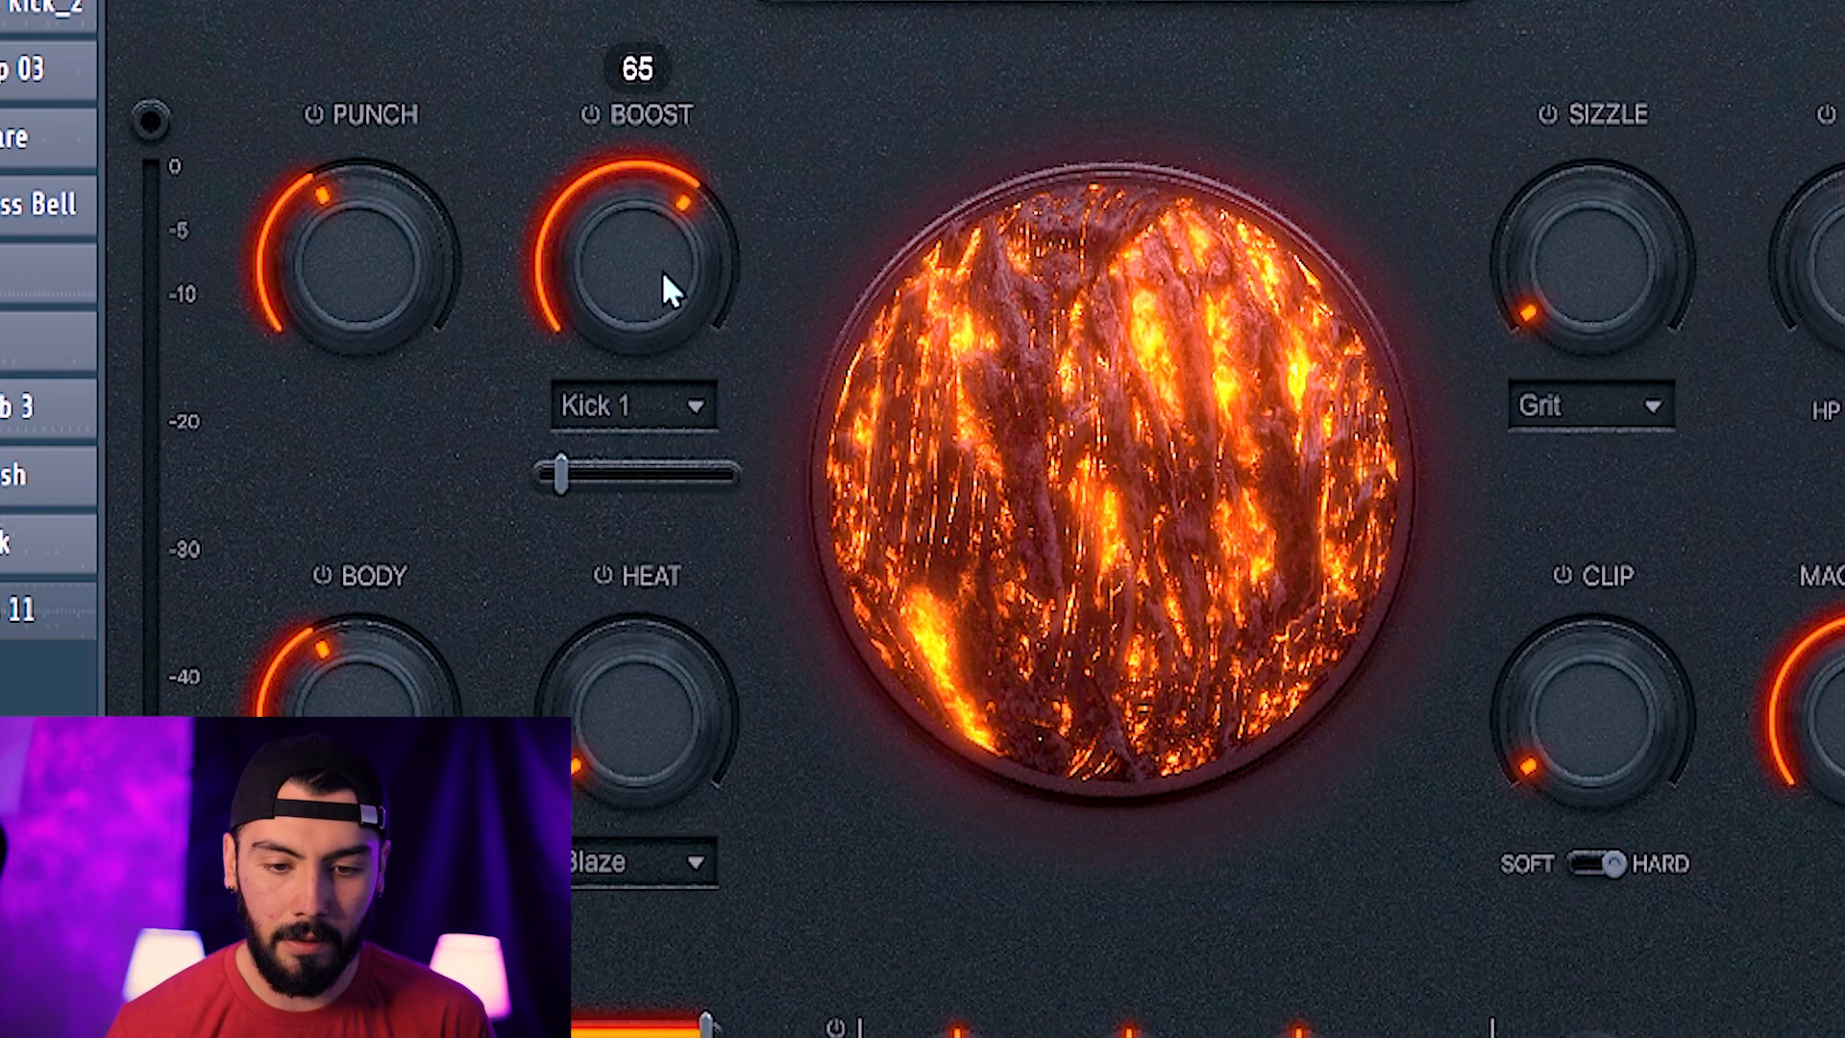
# Step: Sweep the slider beneath Boost and the bell frequency in Pro-Q 3 to compare how each shapes the kick's low end
pyautogui.moveTo(618, 248); pyautogui.dragTo(617, 270)
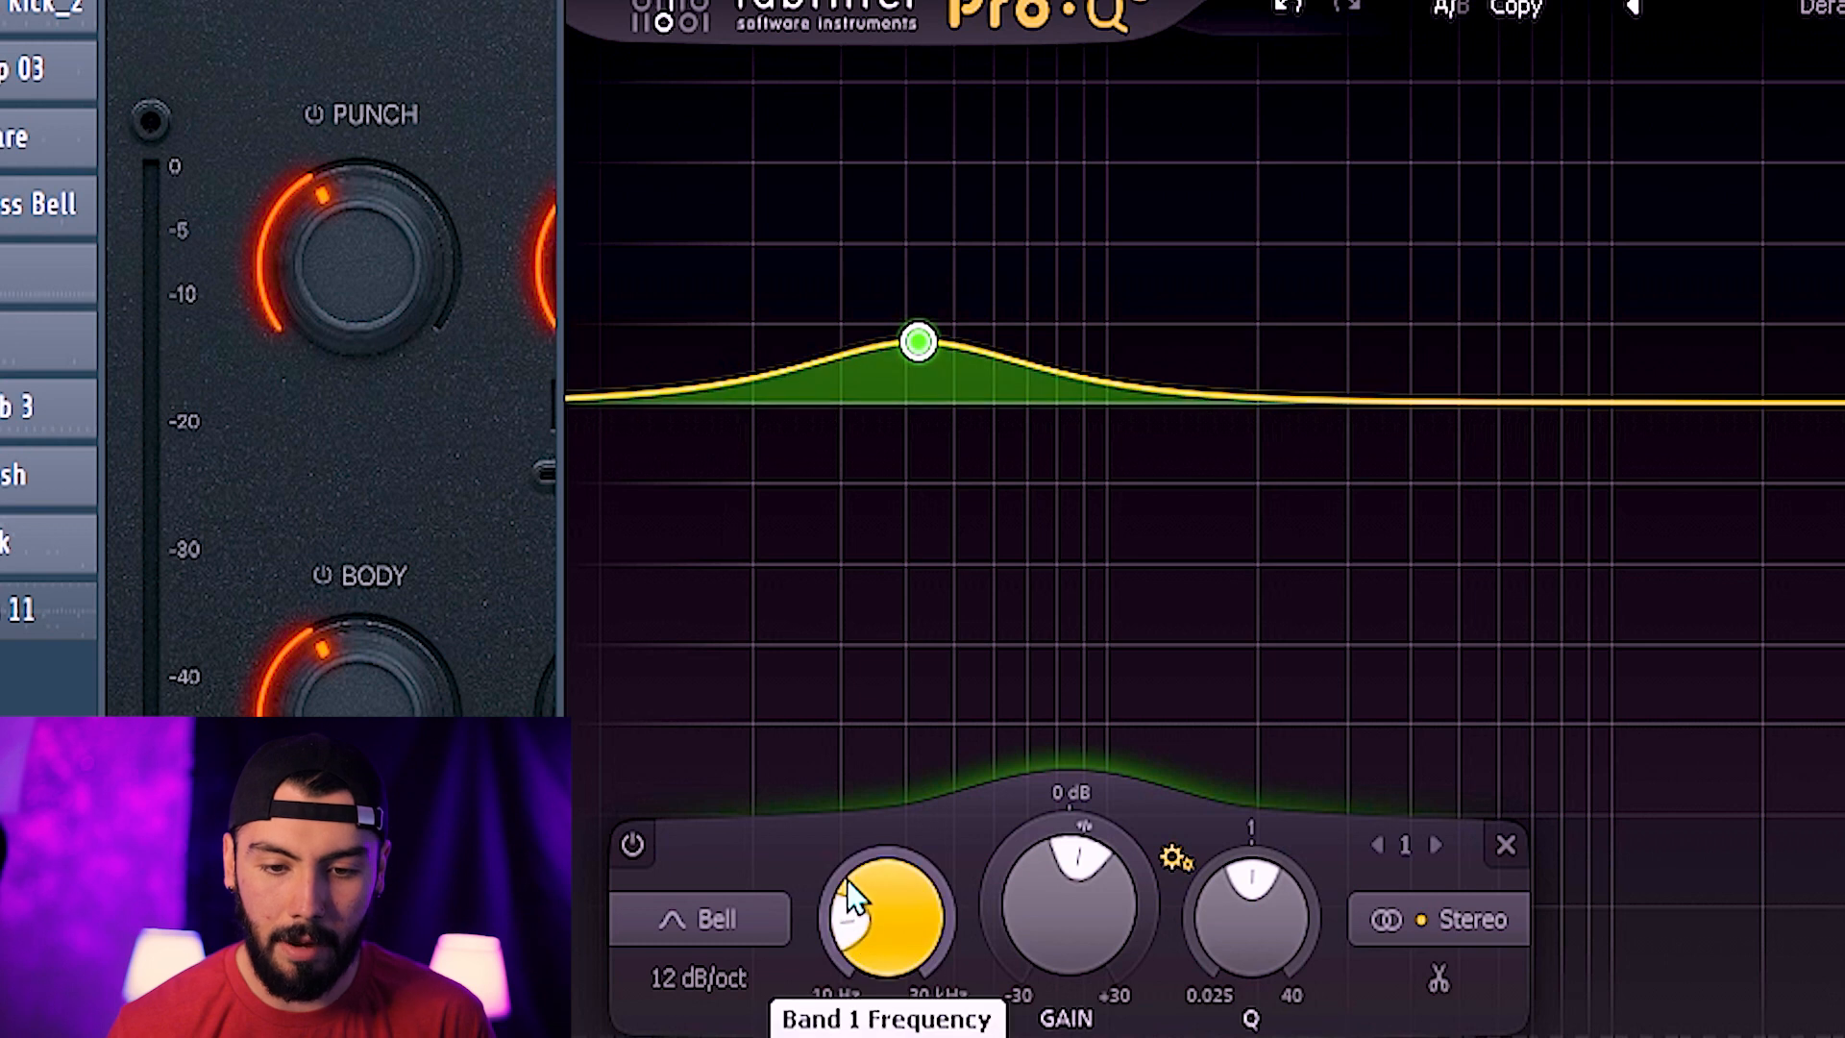
pyautogui.moveTo(1051, 914); pyautogui.dragTo(1040, 765)
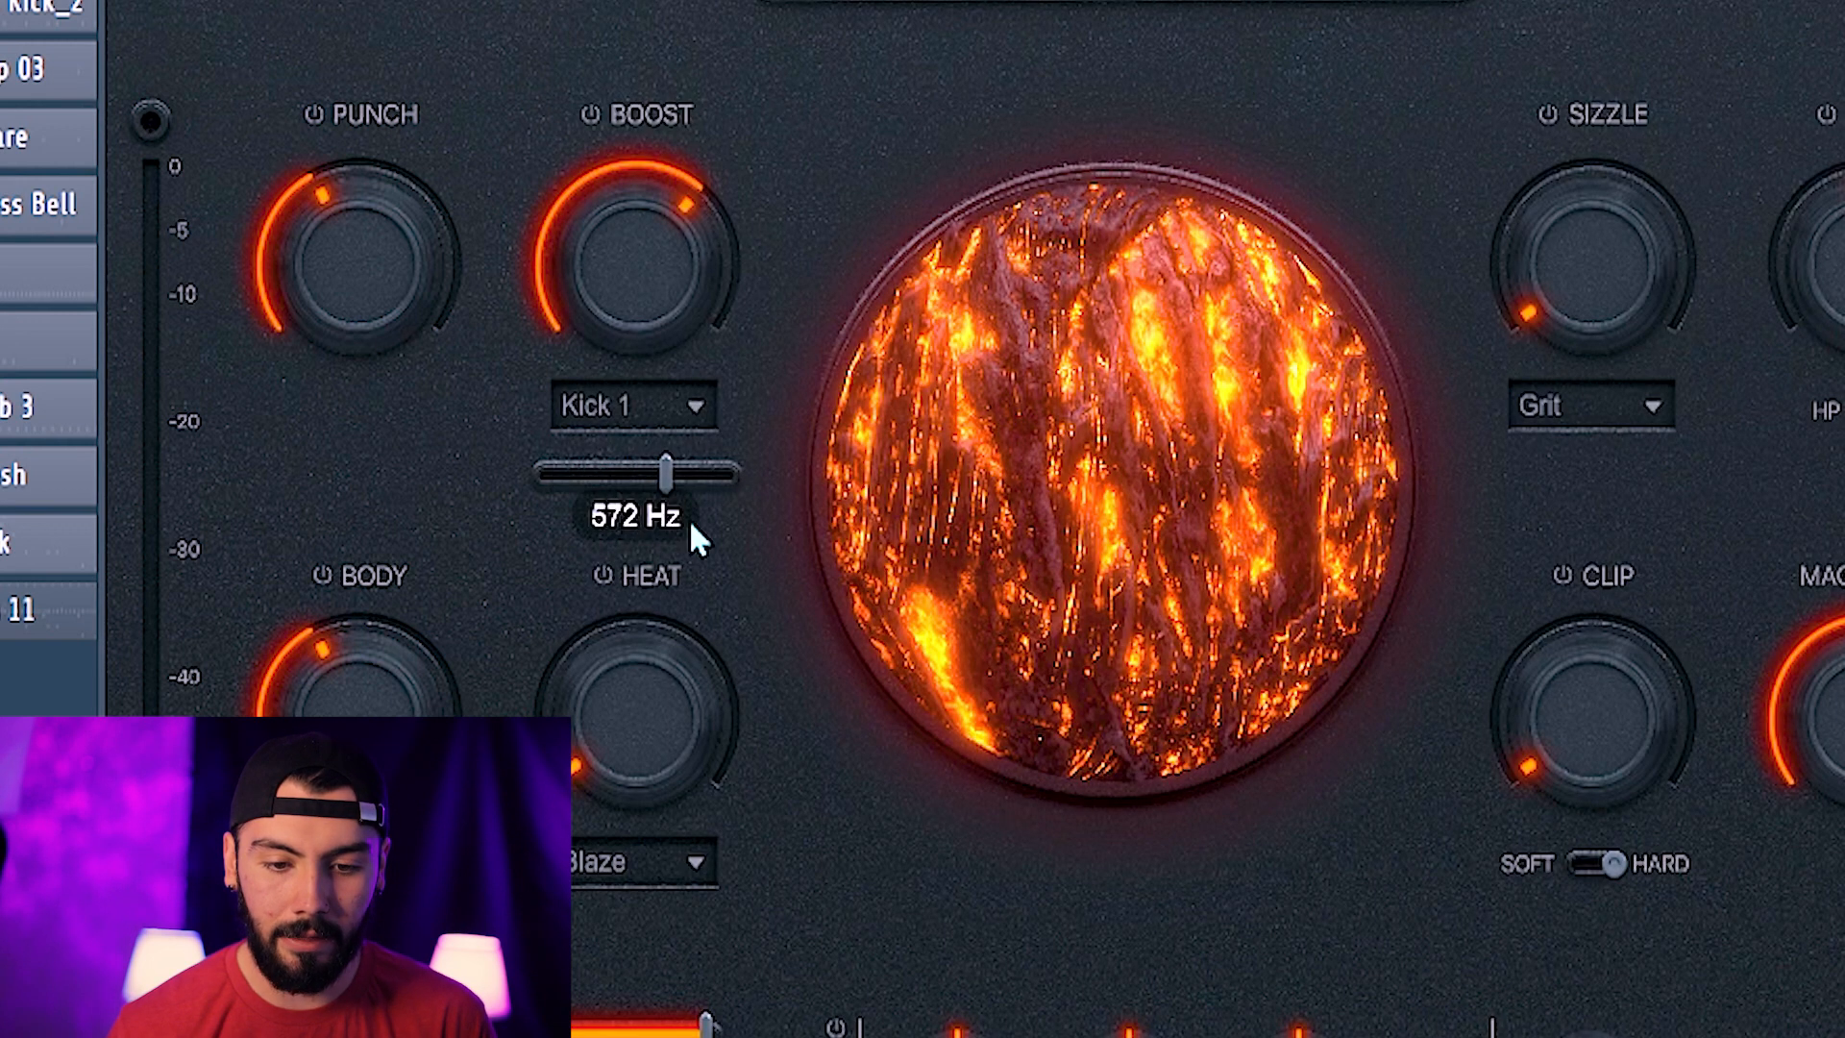
pyautogui.moveTo(605, 520); pyautogui.dragTo(592, 520)
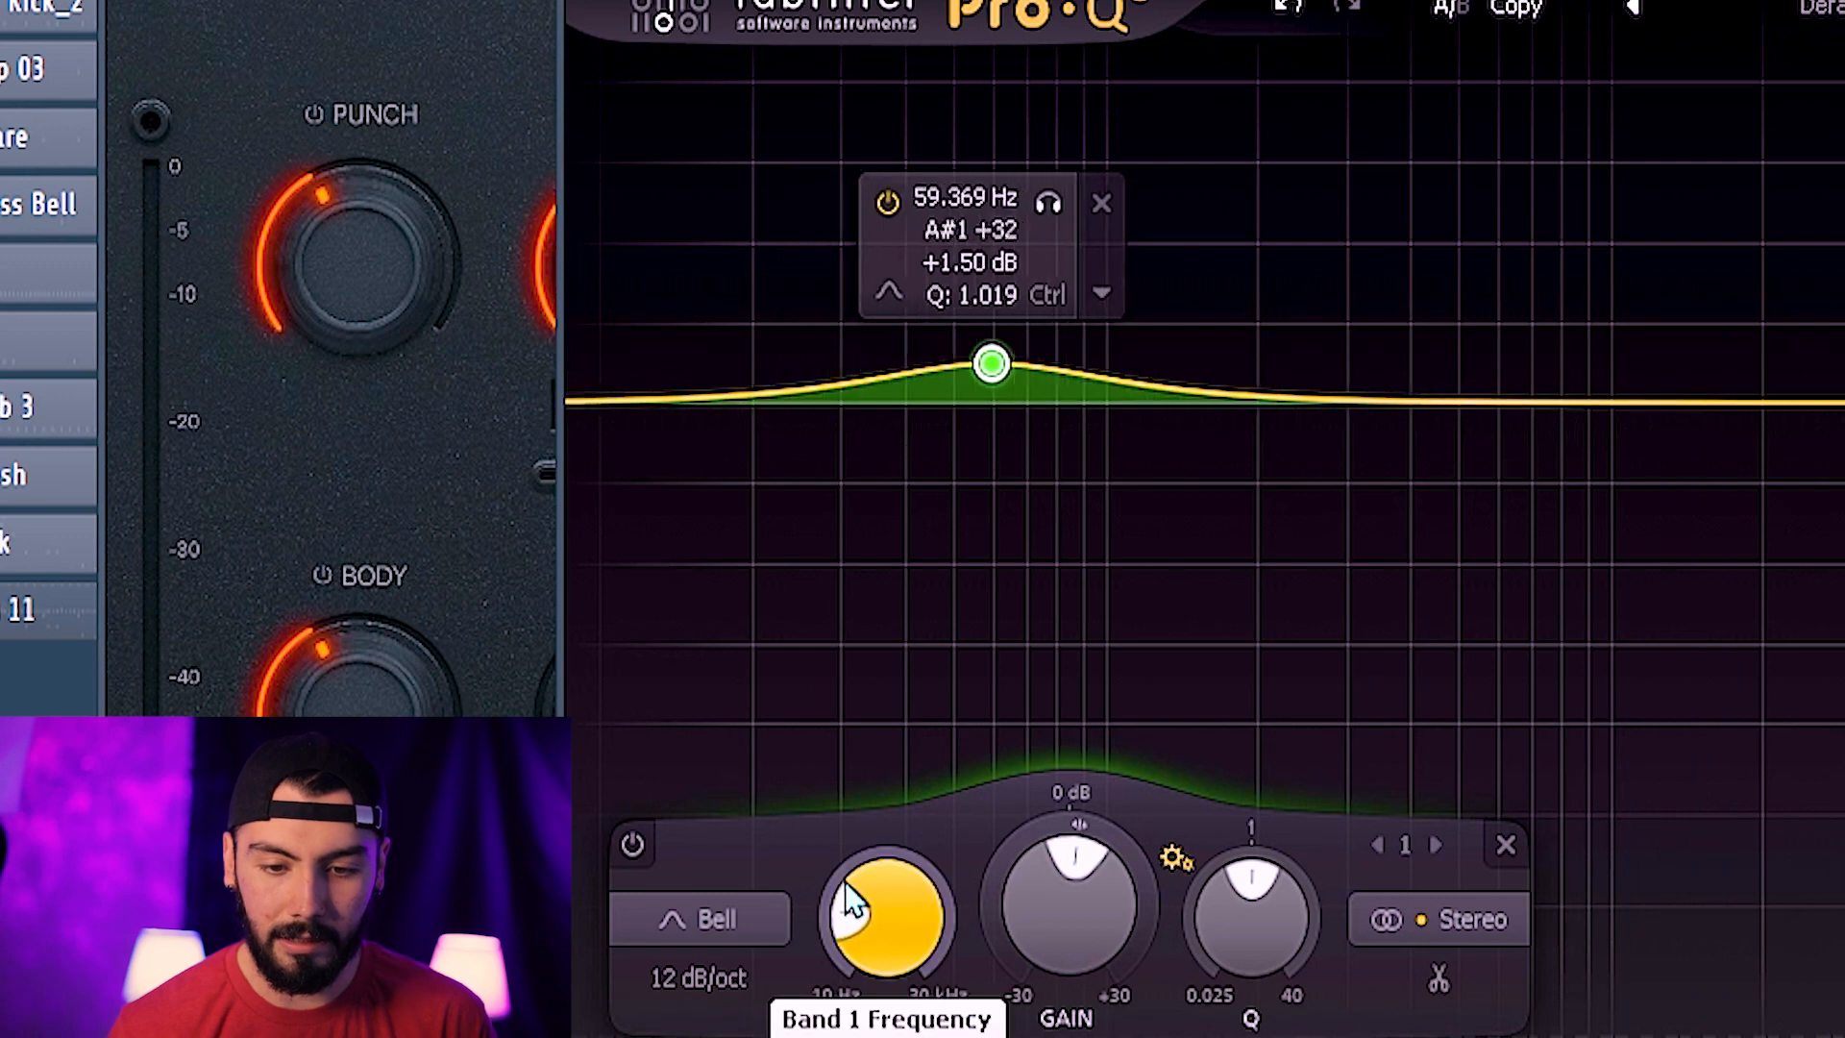
pyautogui.moveTo(844, 907); pyautogui.dragTo(858, 939)
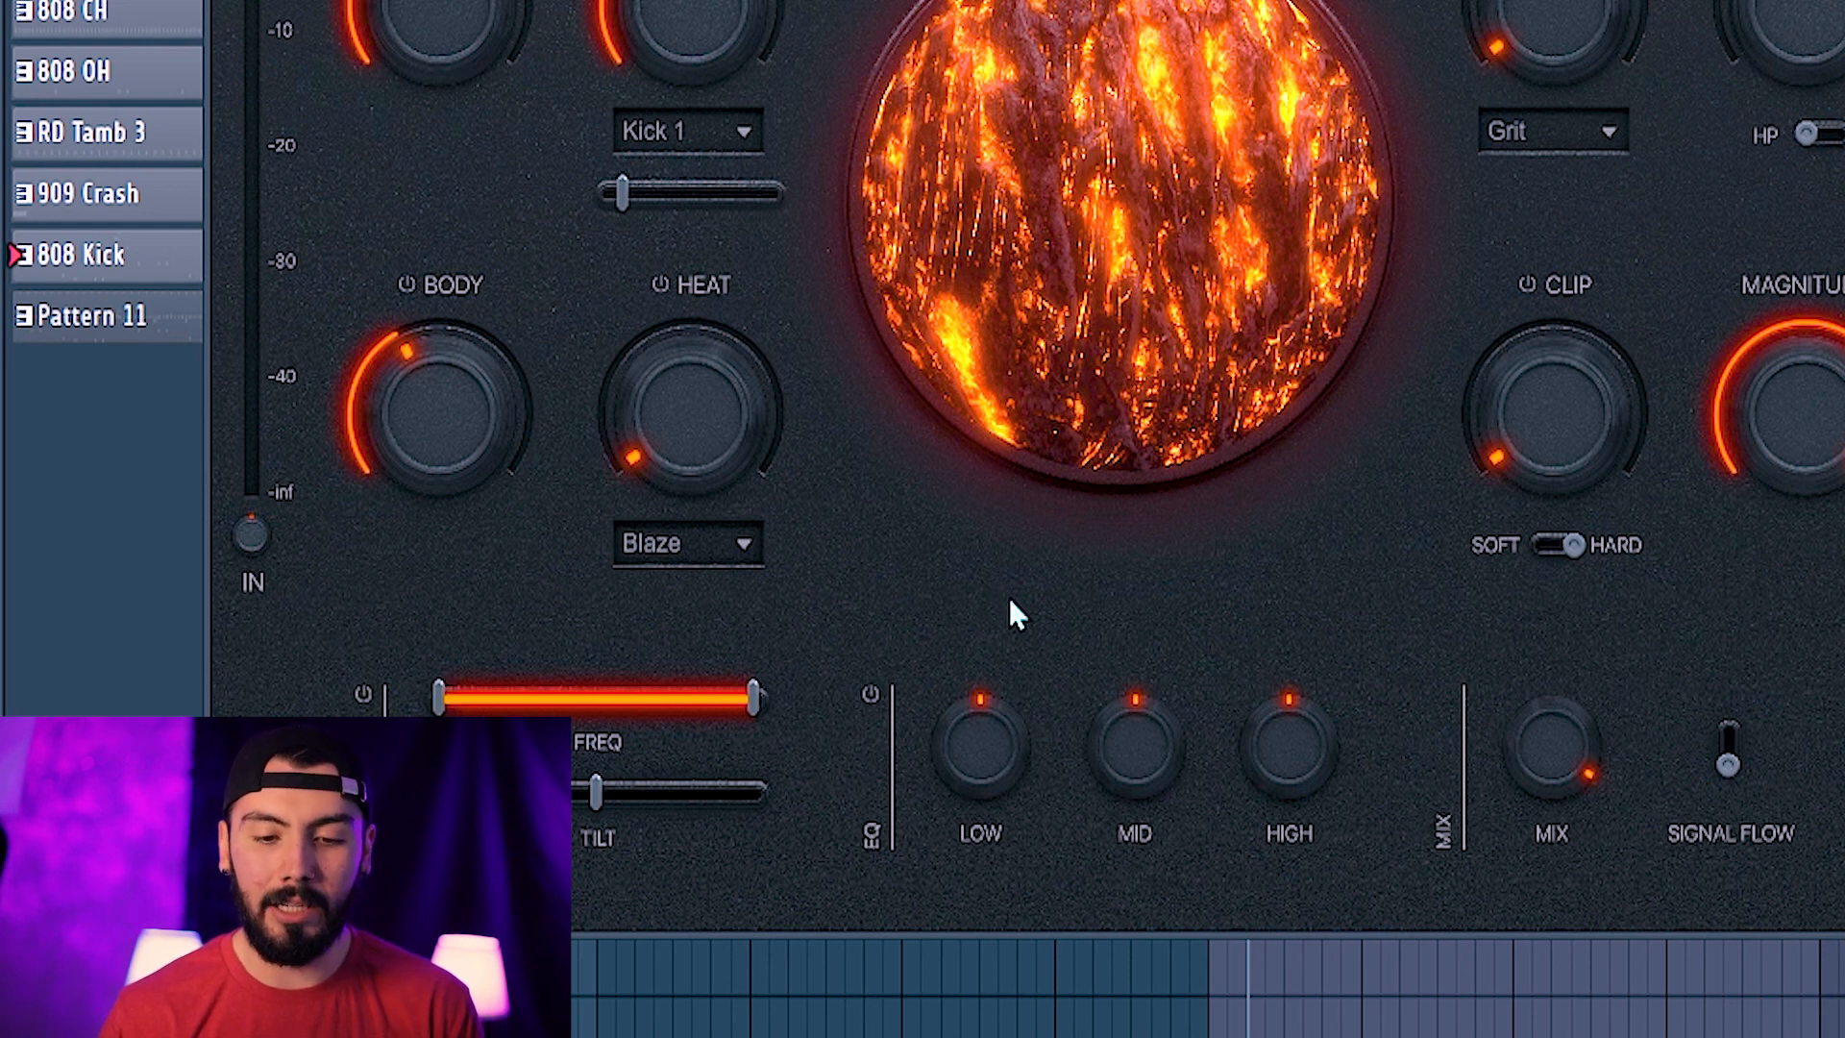
# Step: Raise Heat to about half, audition its saturation modes on the kick, and set the mode to Pyro
pyautogui.moveTo(1559, 740)
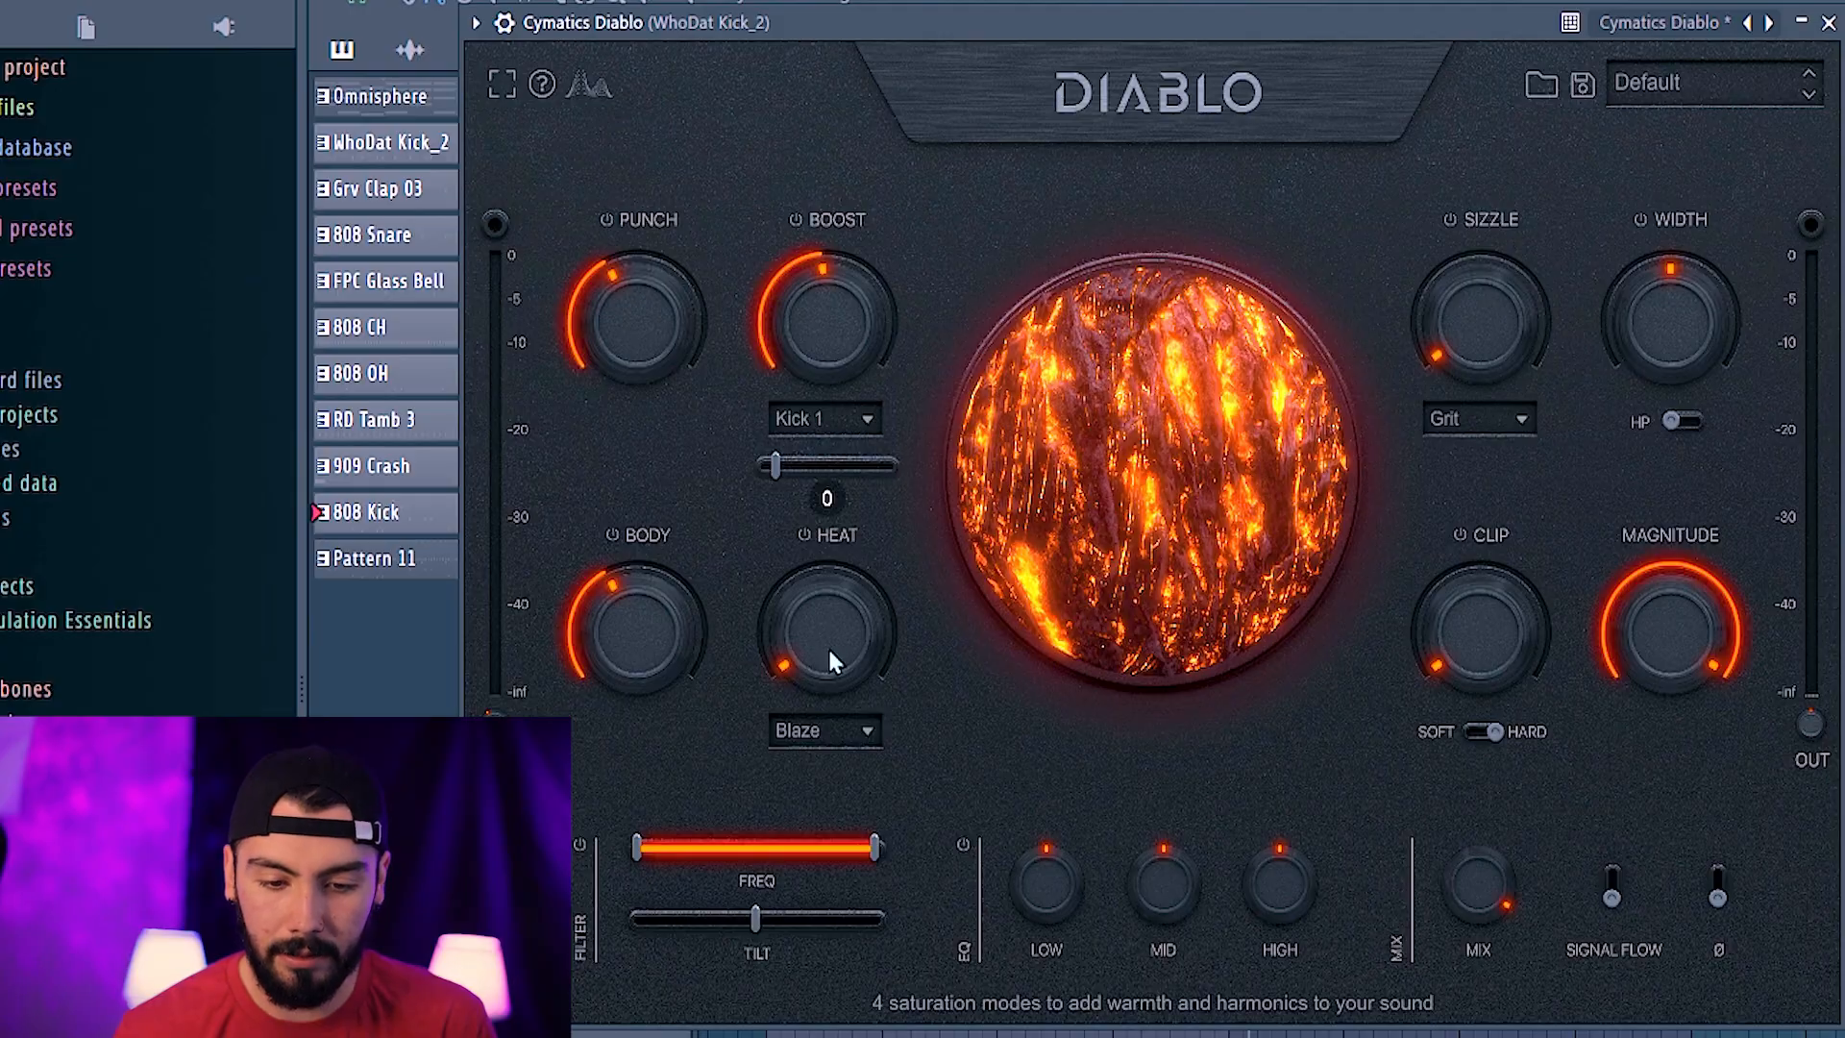
pyautogui.moveTo(828, 646)
pyautogui.moveTo(956, 518); pyautogui.dragTo(935, 407)
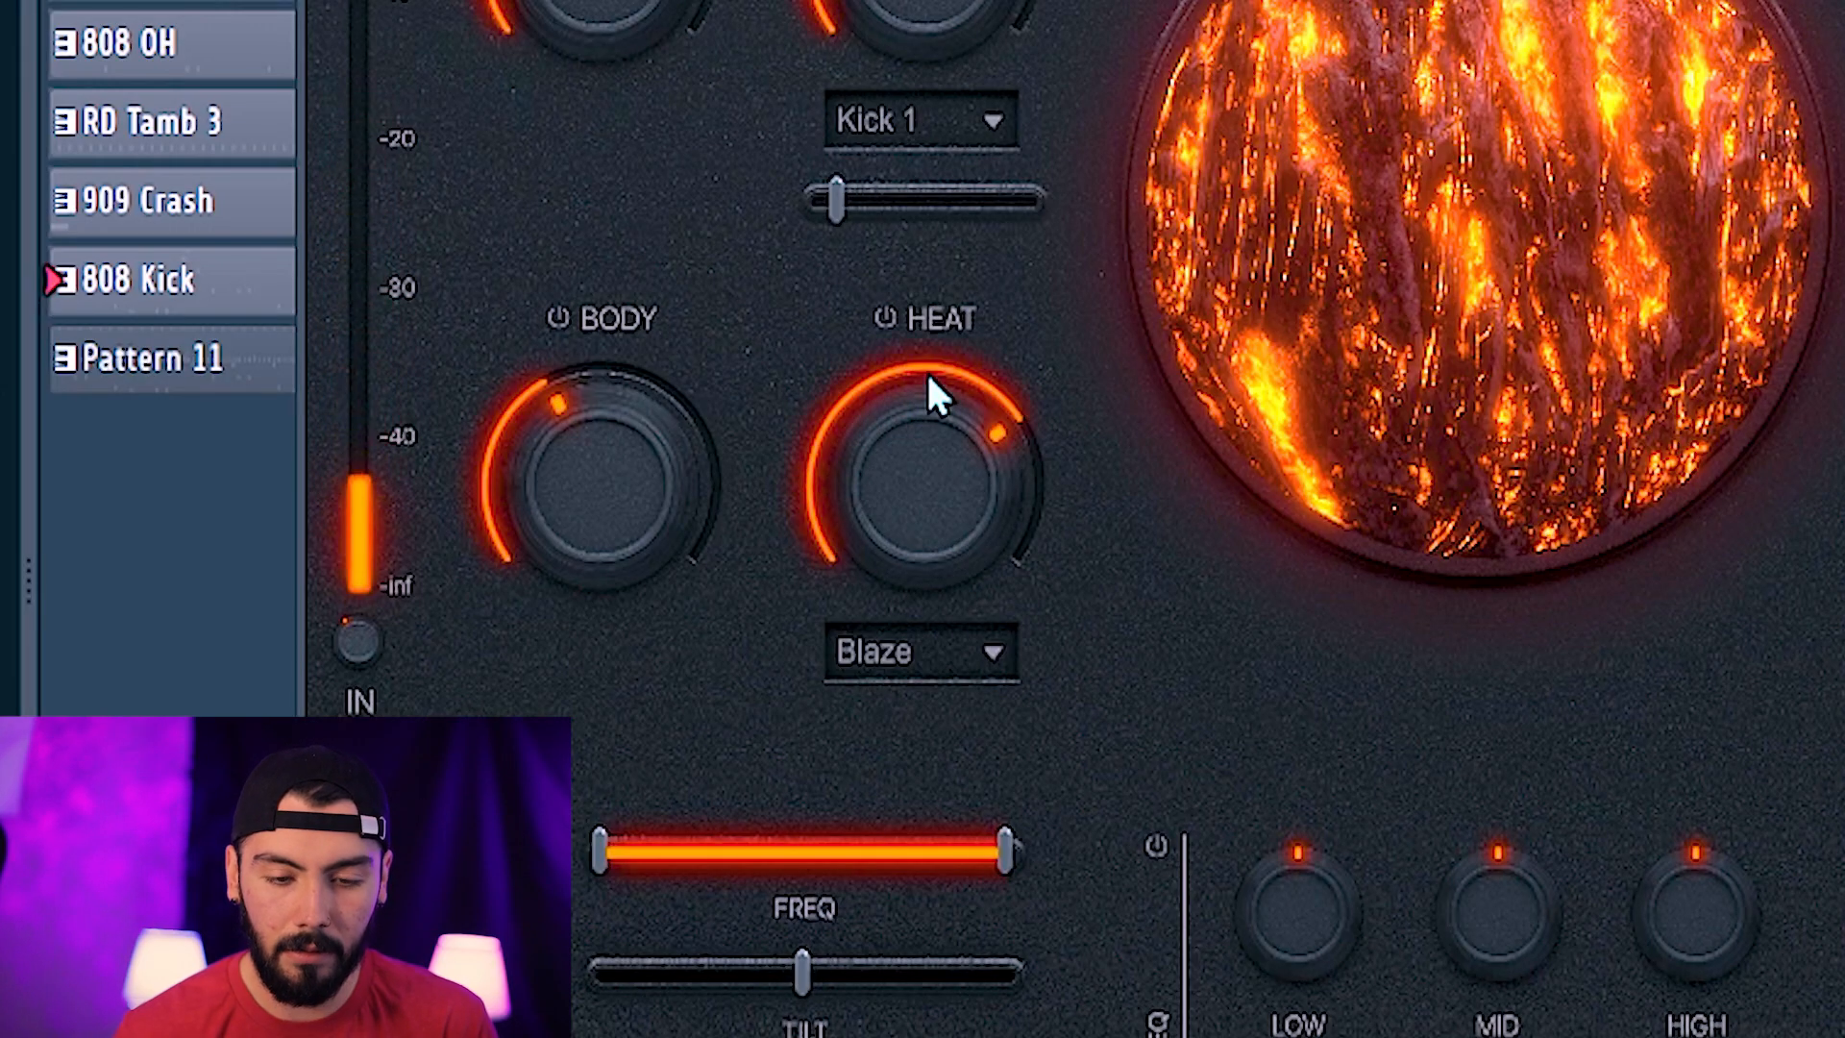
pyautogui.click(921, 652)
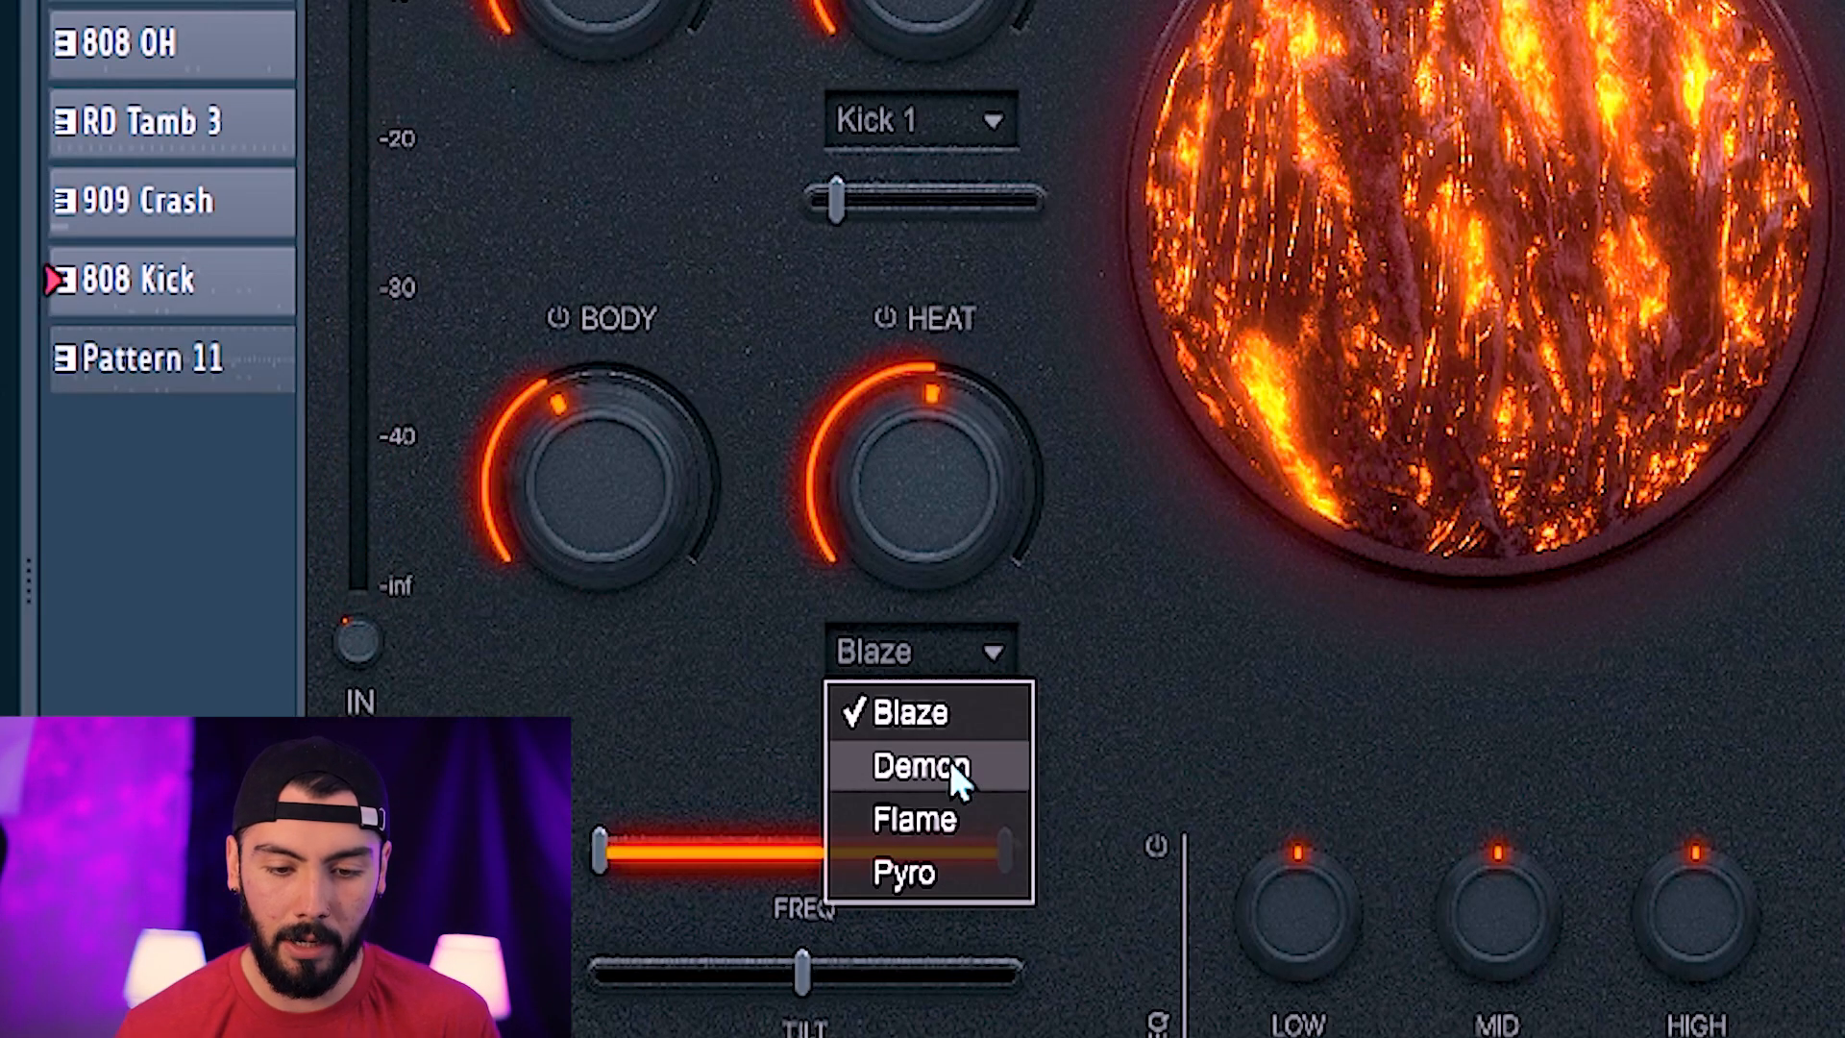
pyautogui.click(949, 761)
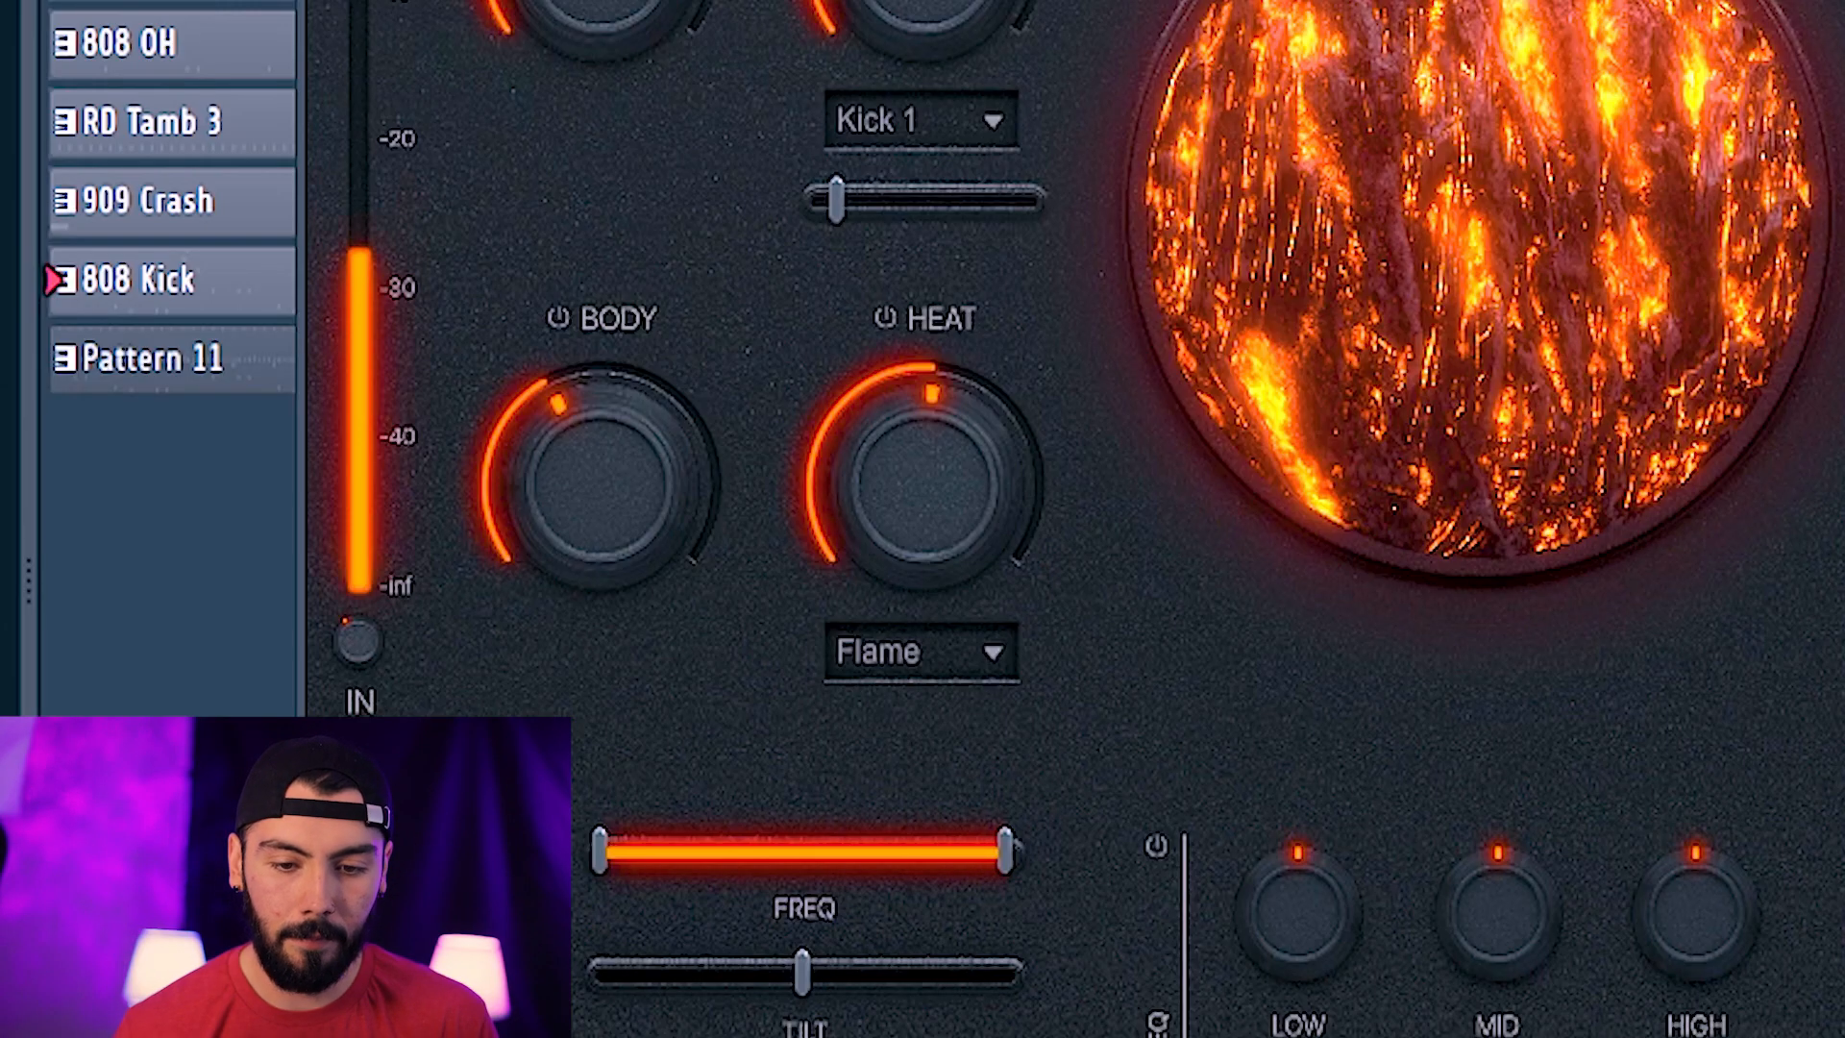
pyautogui.click(920, 652)
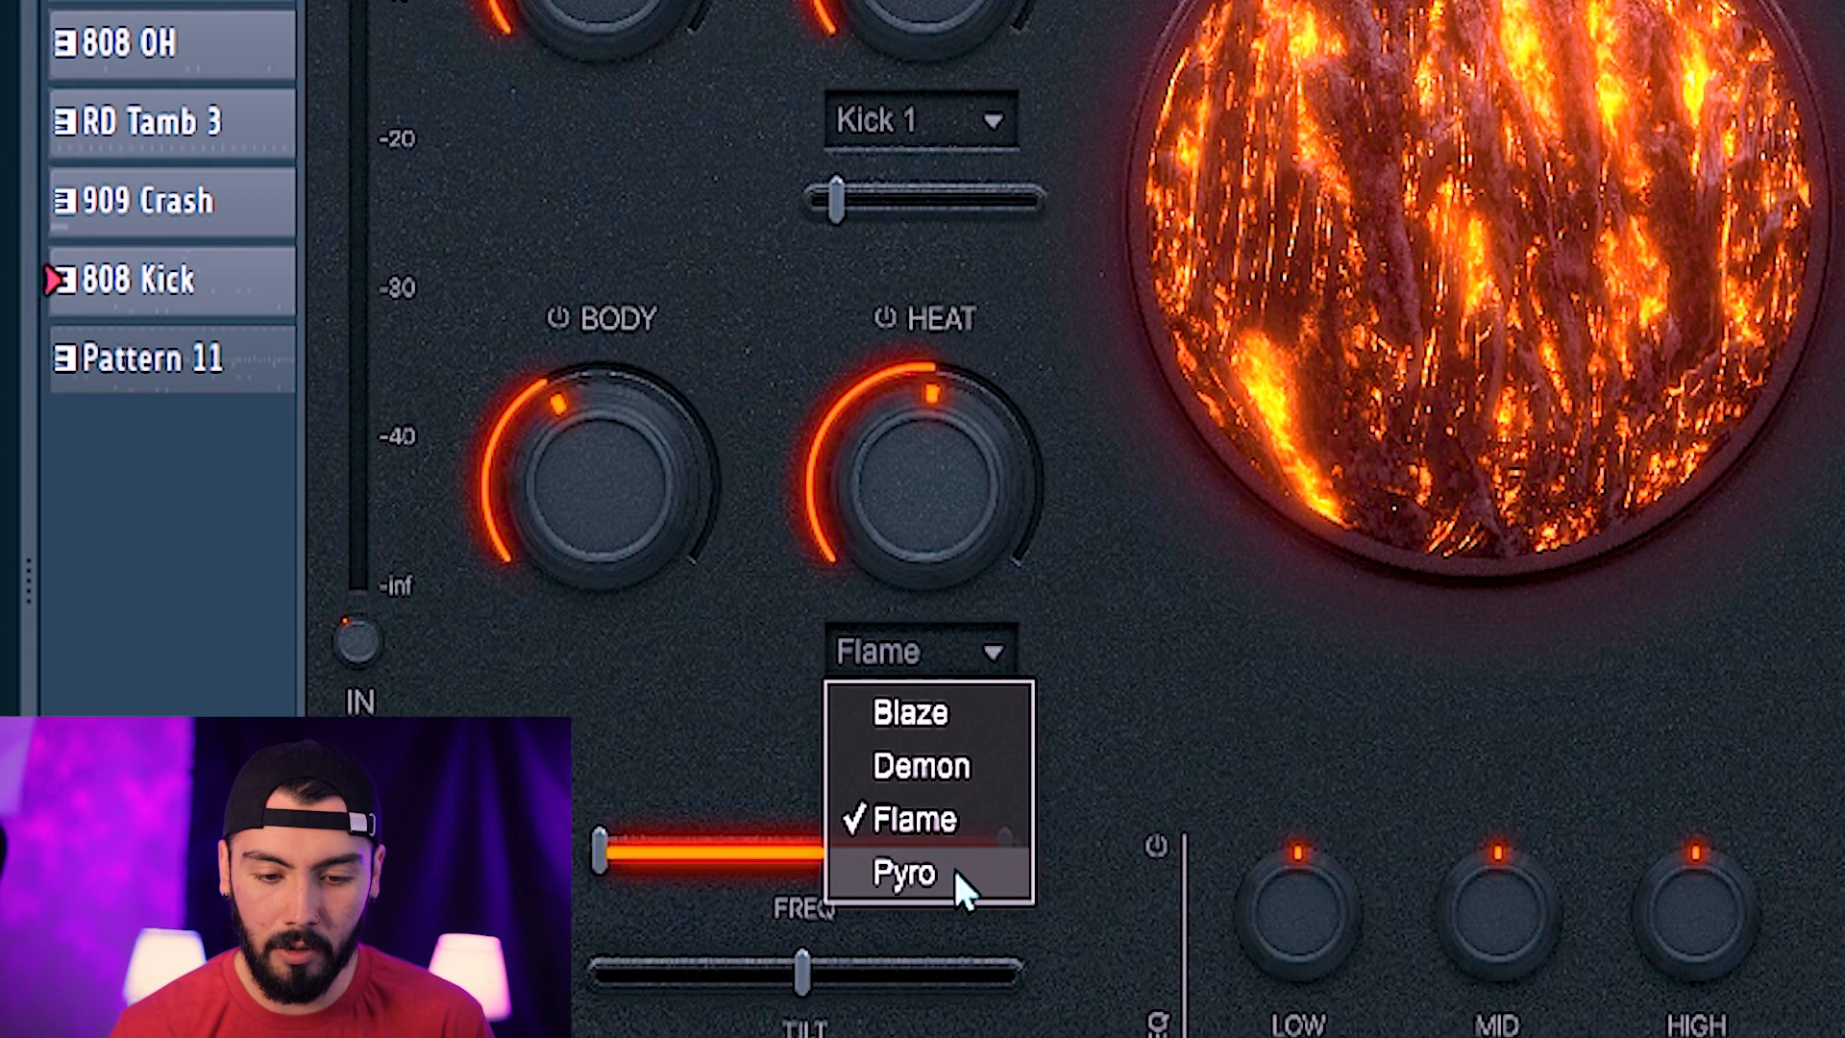
pyautogui.click(908, 873)
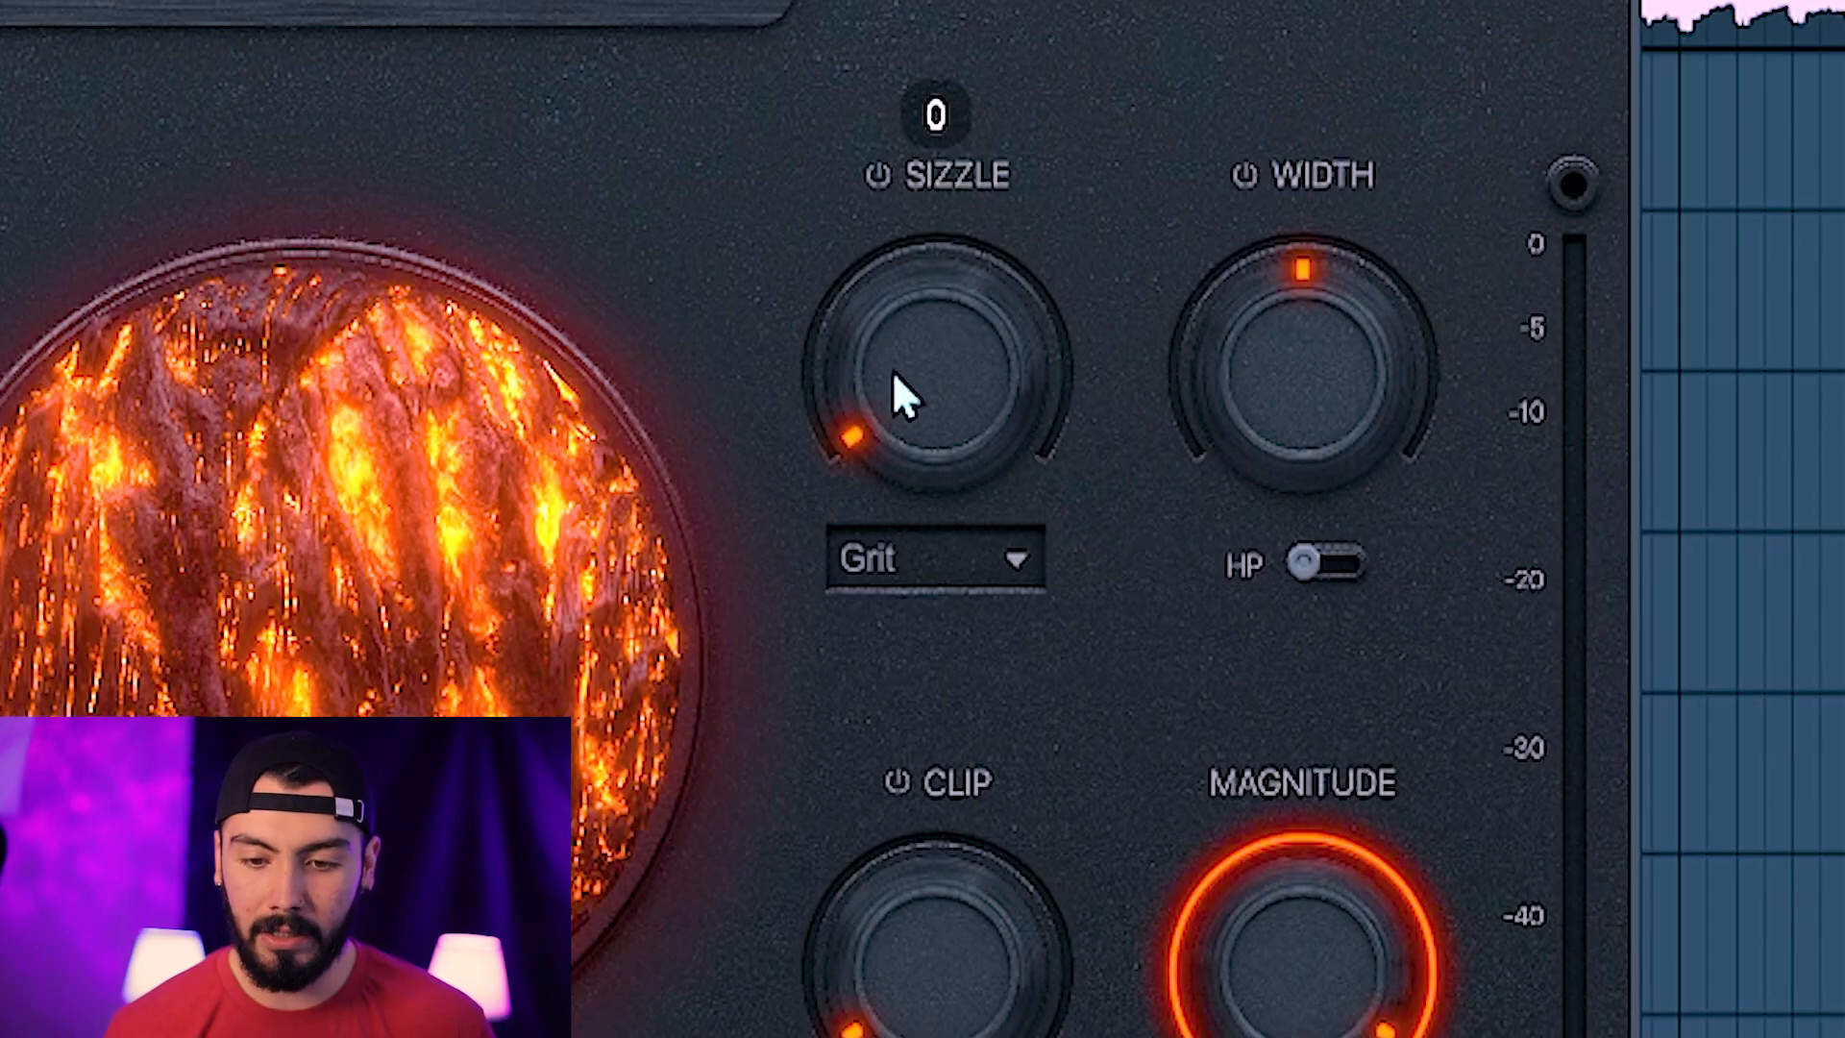
# Step: Raise Sizzle to slightly below half, auditioning the Grit and Crush modes, and set its mode to Exciter
pyautogui.moveTo(893, 381); pyautogui.dragTo(893, 361)
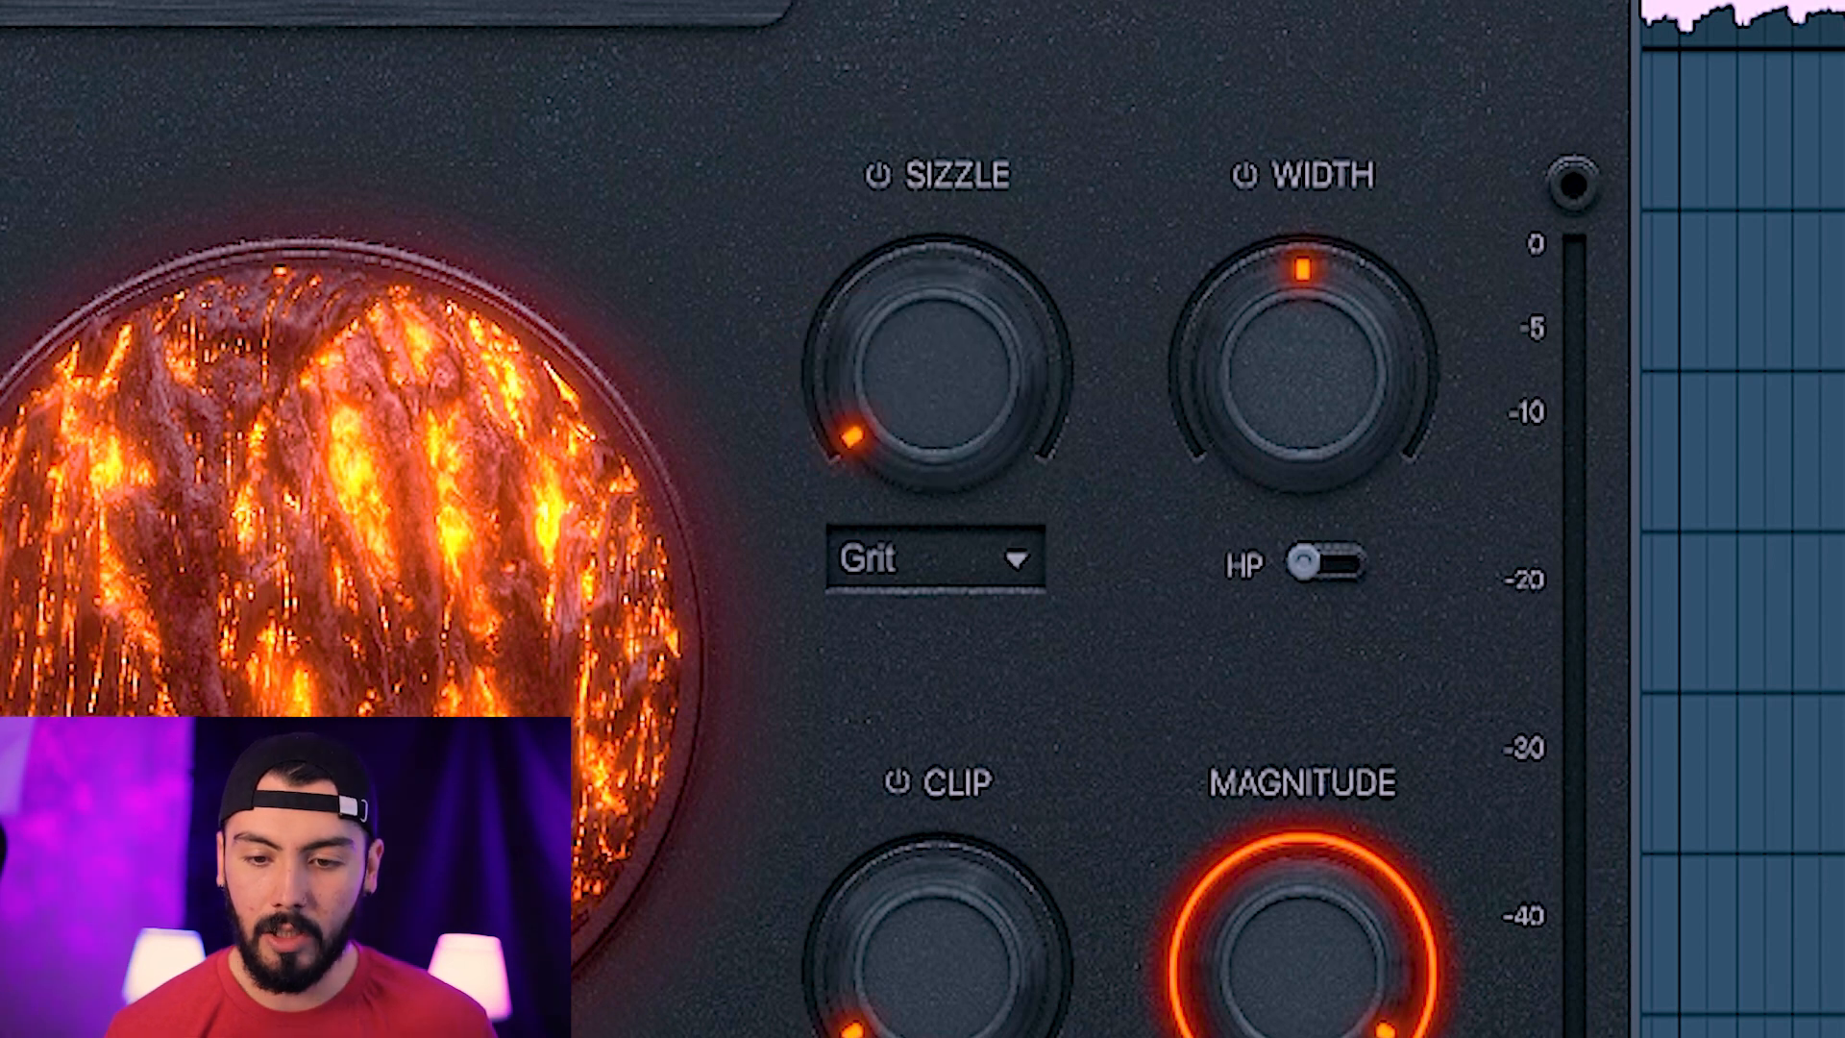
pyautogui.moveTo(952, 424); pyautogui.dragTo(1012, 567)
pyautogui.click(1014, 564)
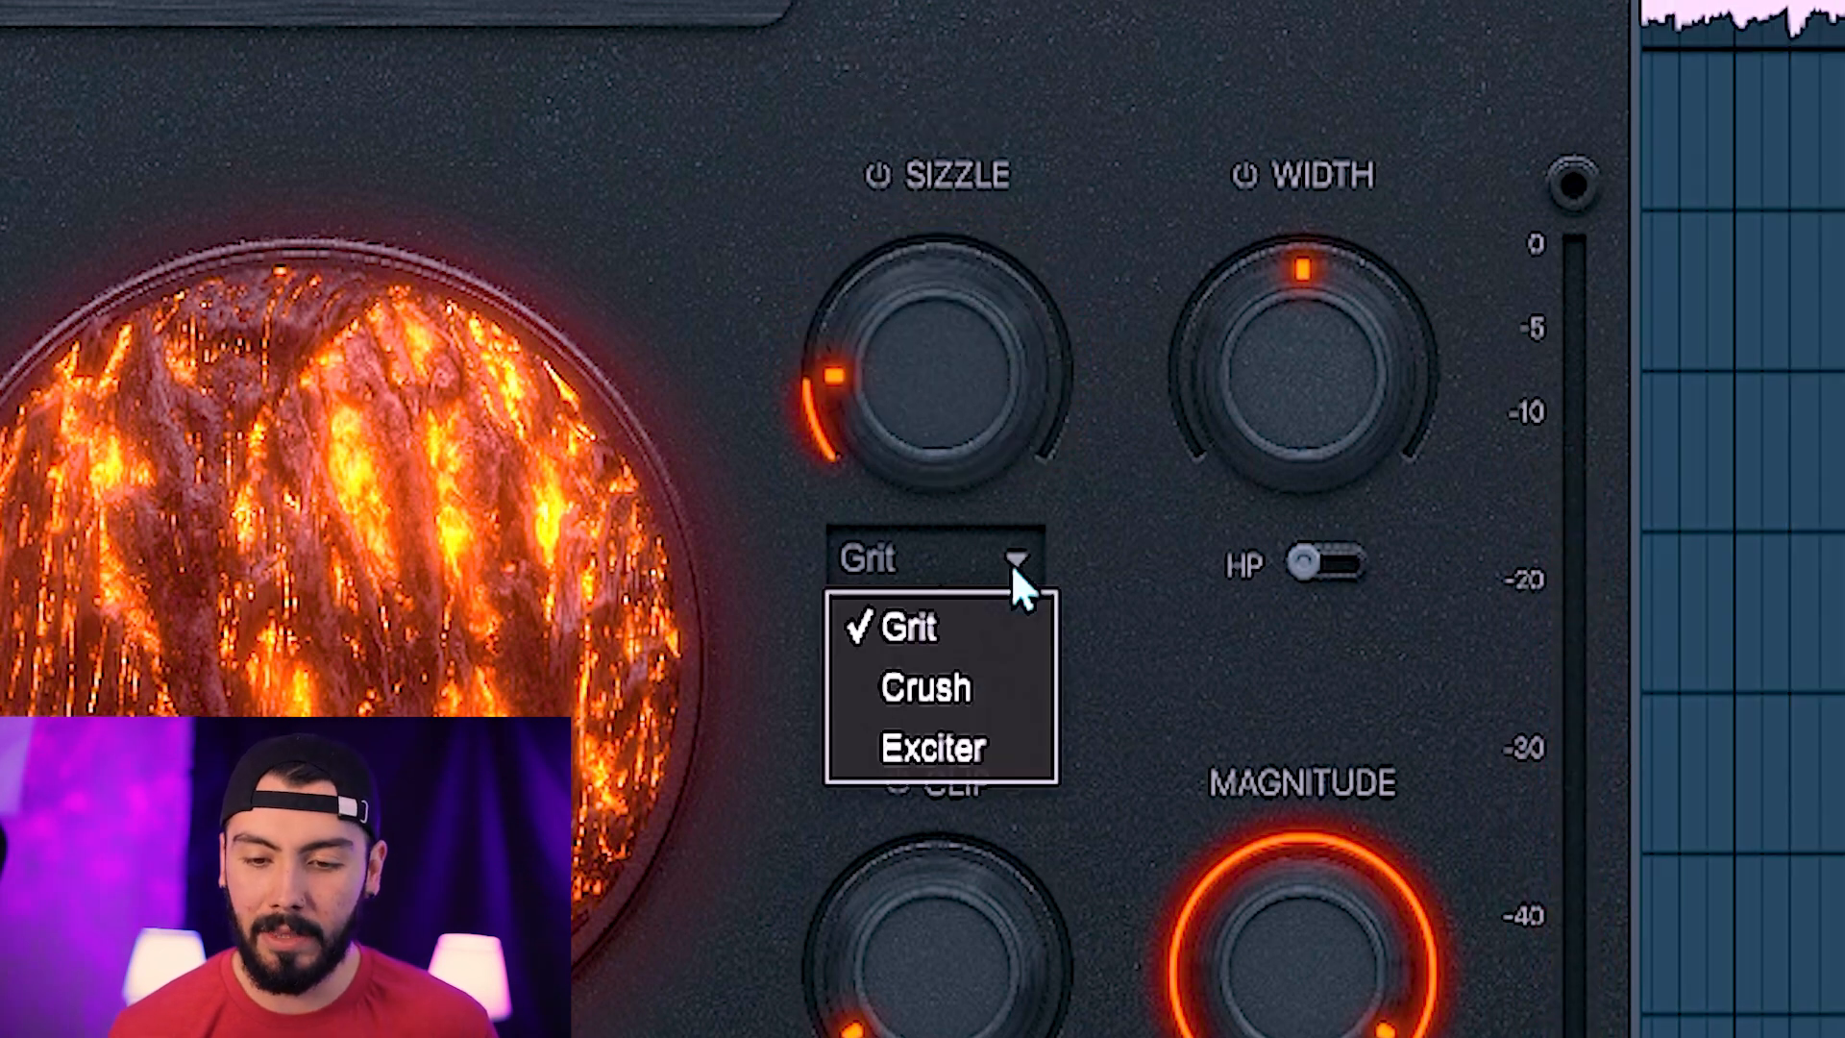
pyautogui.click(938, 695)
pyautogui.moveTo(1002, 409); pyautogui.dragTo(961, 384)
pyautogui.click(927, 558)
pyautogui.click(906, 751)
pyautogui.moveTo(809, 302); pyautogui.dragTo(844, 175)
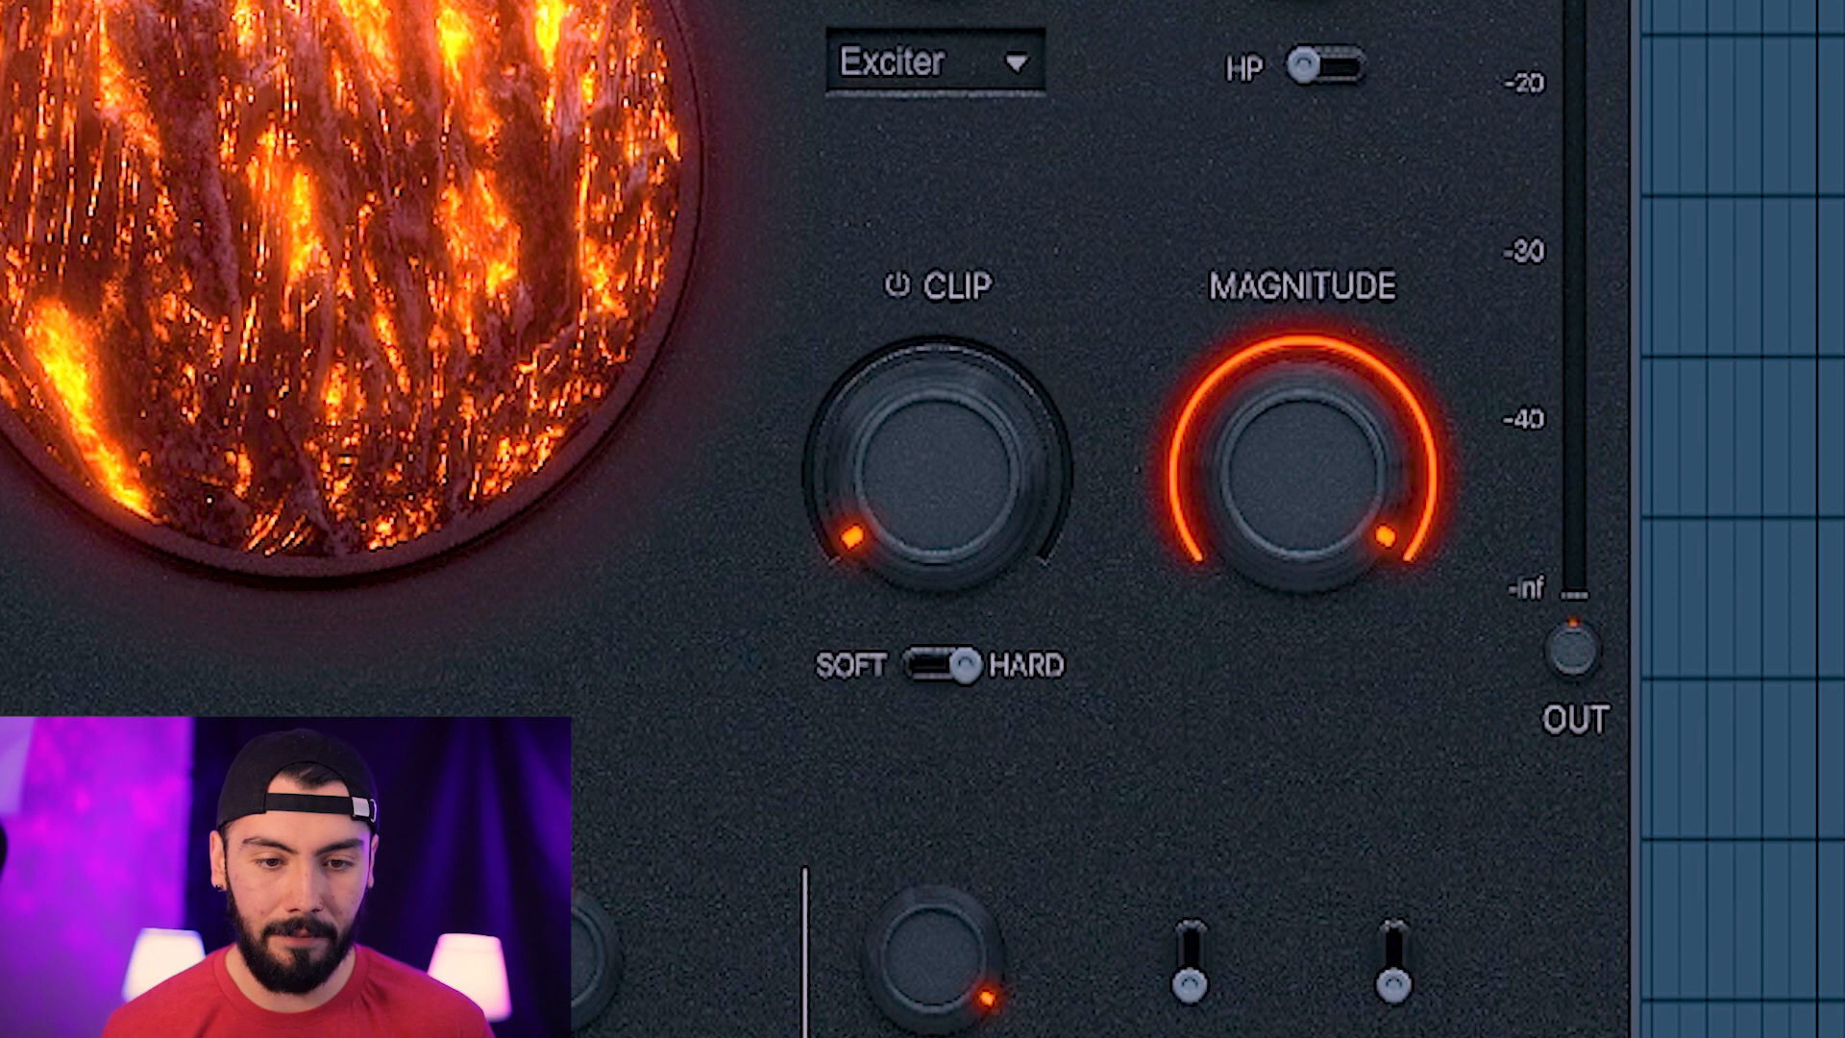
# Step: Raise Clip to about a third in Soft mode, and test Magnitude by lowering it and returning it to full
pyautogui.moveTo(884, 538); pyautogui.dragTo(982, 427)
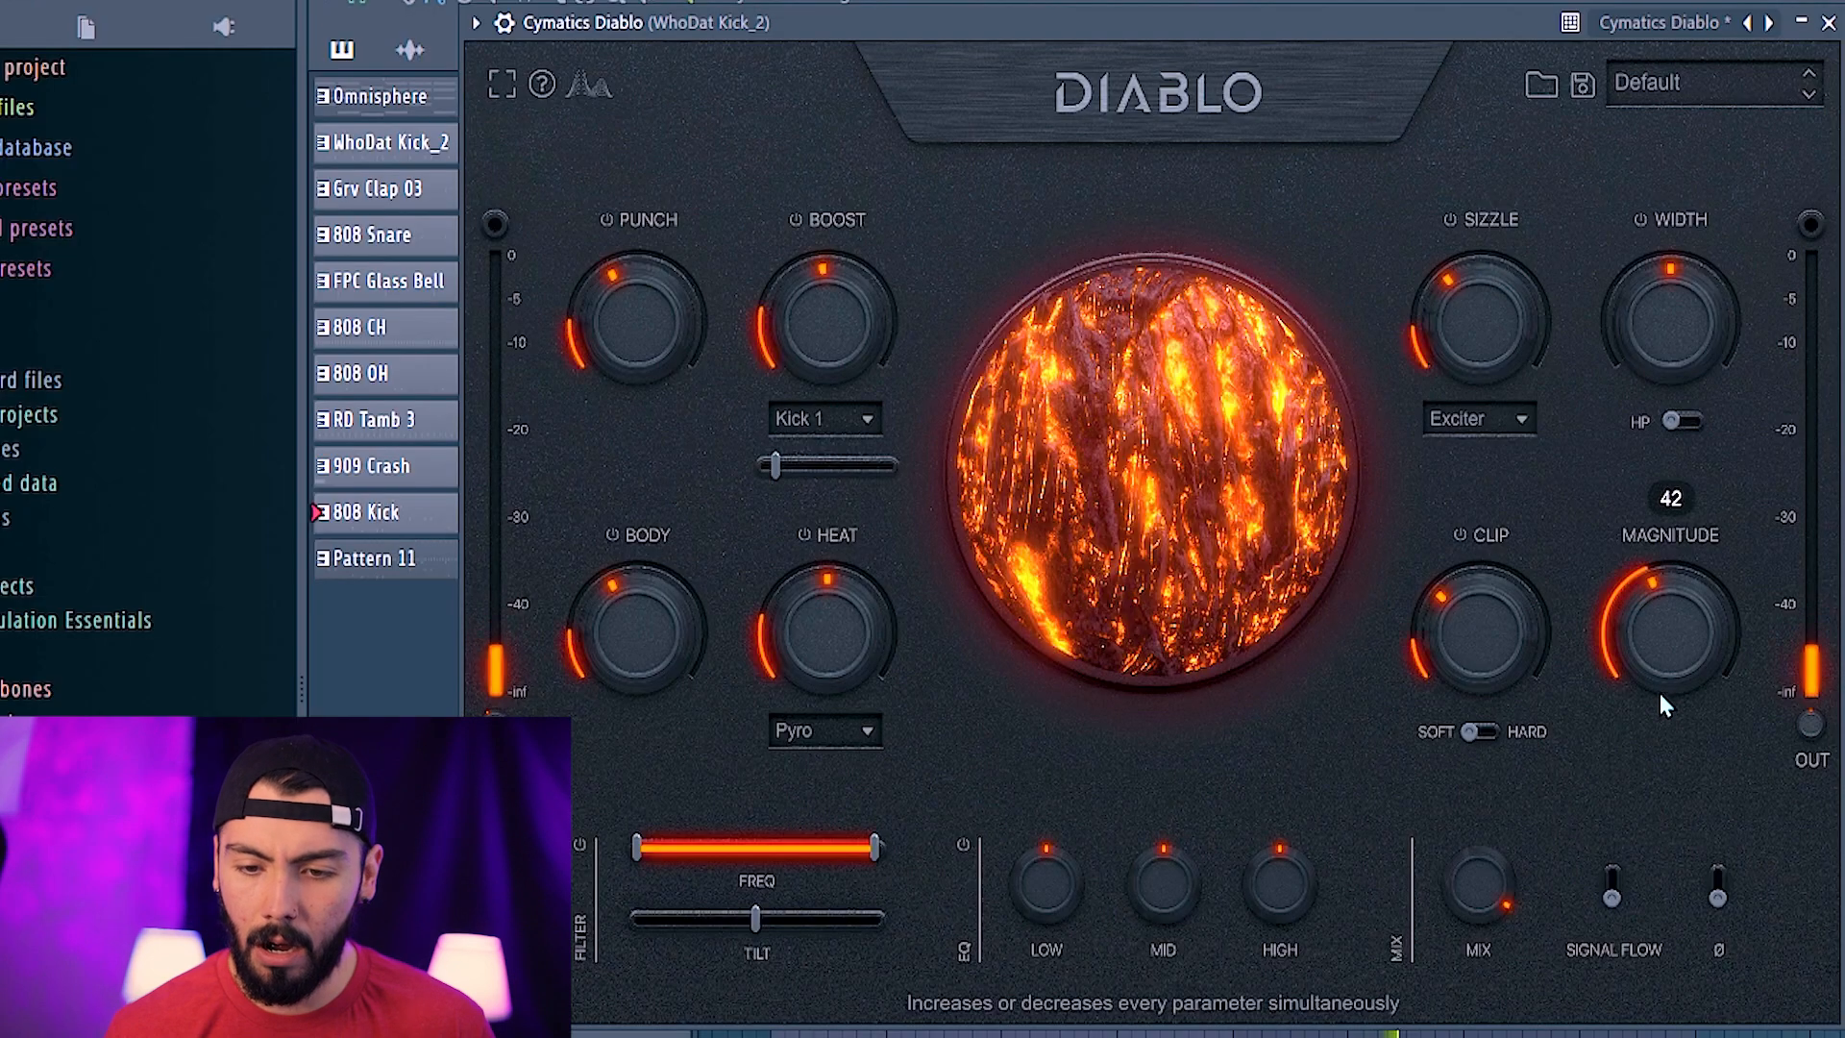
pyautogui.moveTo(1660, 695); pyautogui.dragTo(1636, 626)
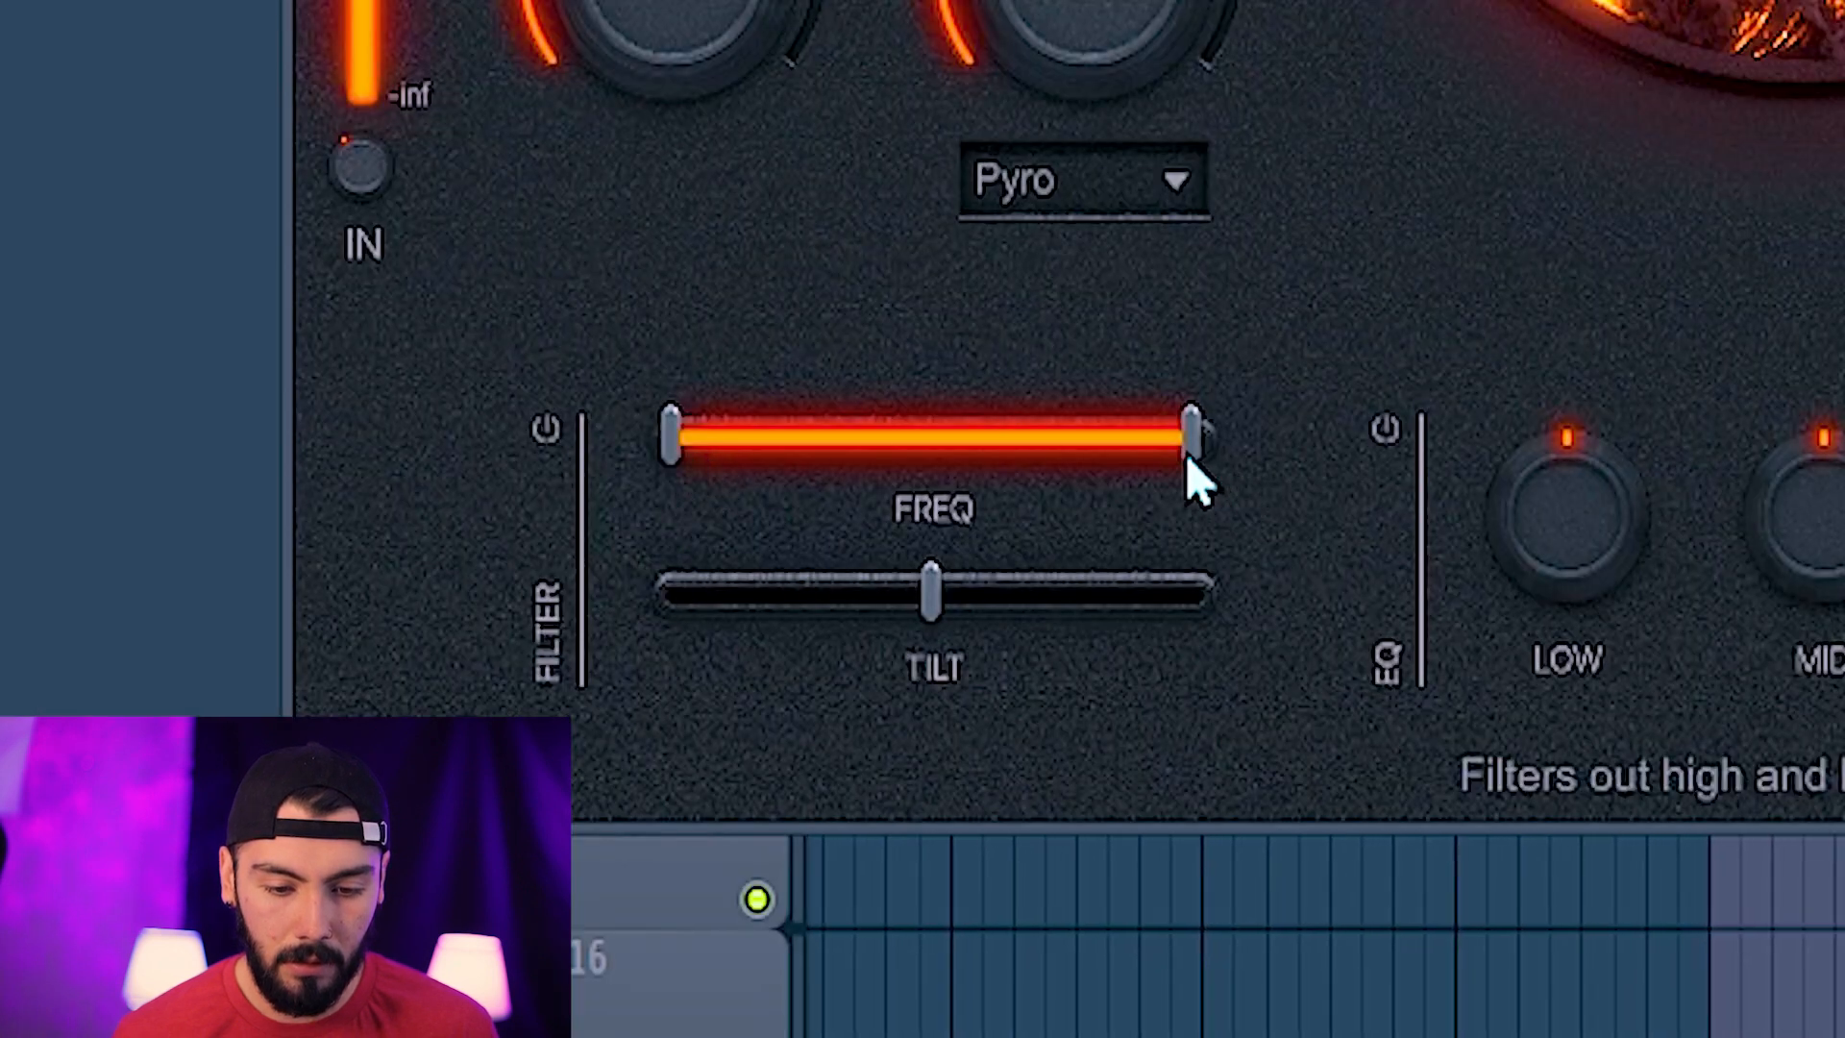
# Step: Lower the upper limit of the filter's frequency range slightly and try out the Low, Mid and High EQ knobs
pyautogui.moveTo(873, 849); pyautogui.dragTo(825, 847)
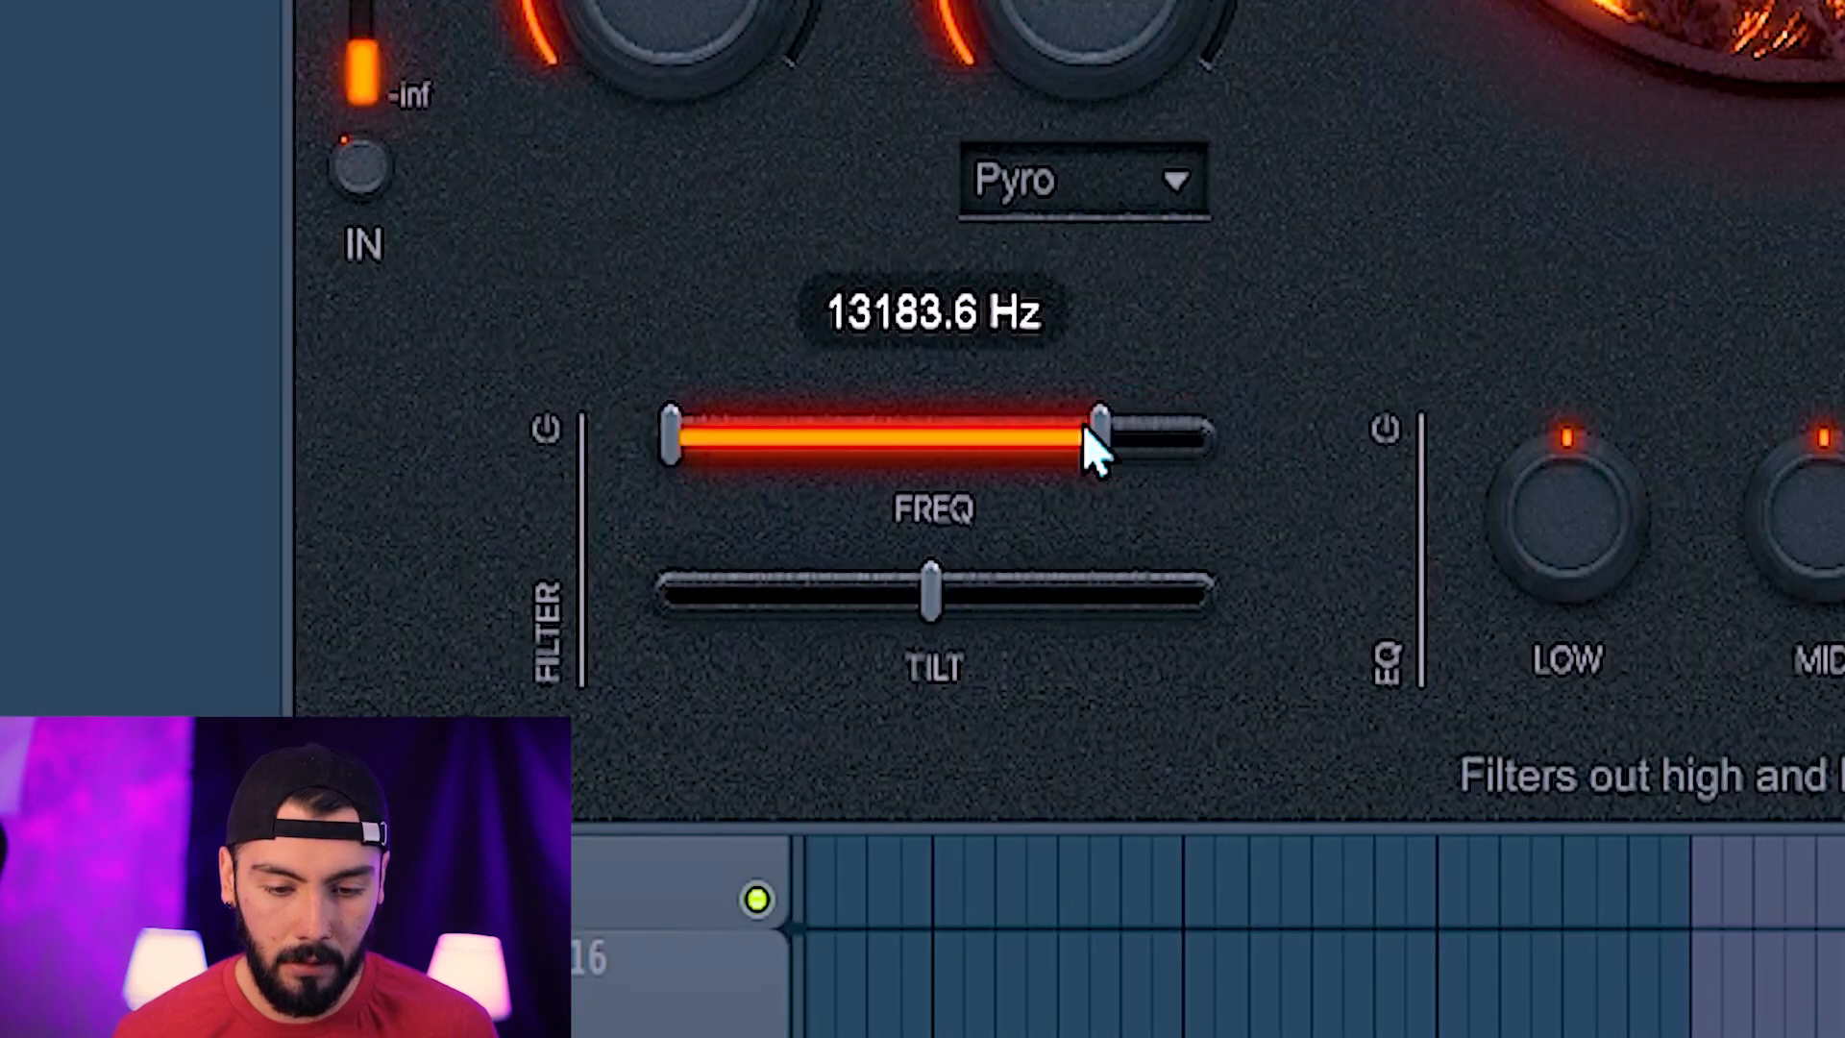
pyautogui.moveTo(1097, 452); pyautogui.dragTo(1017, 427)
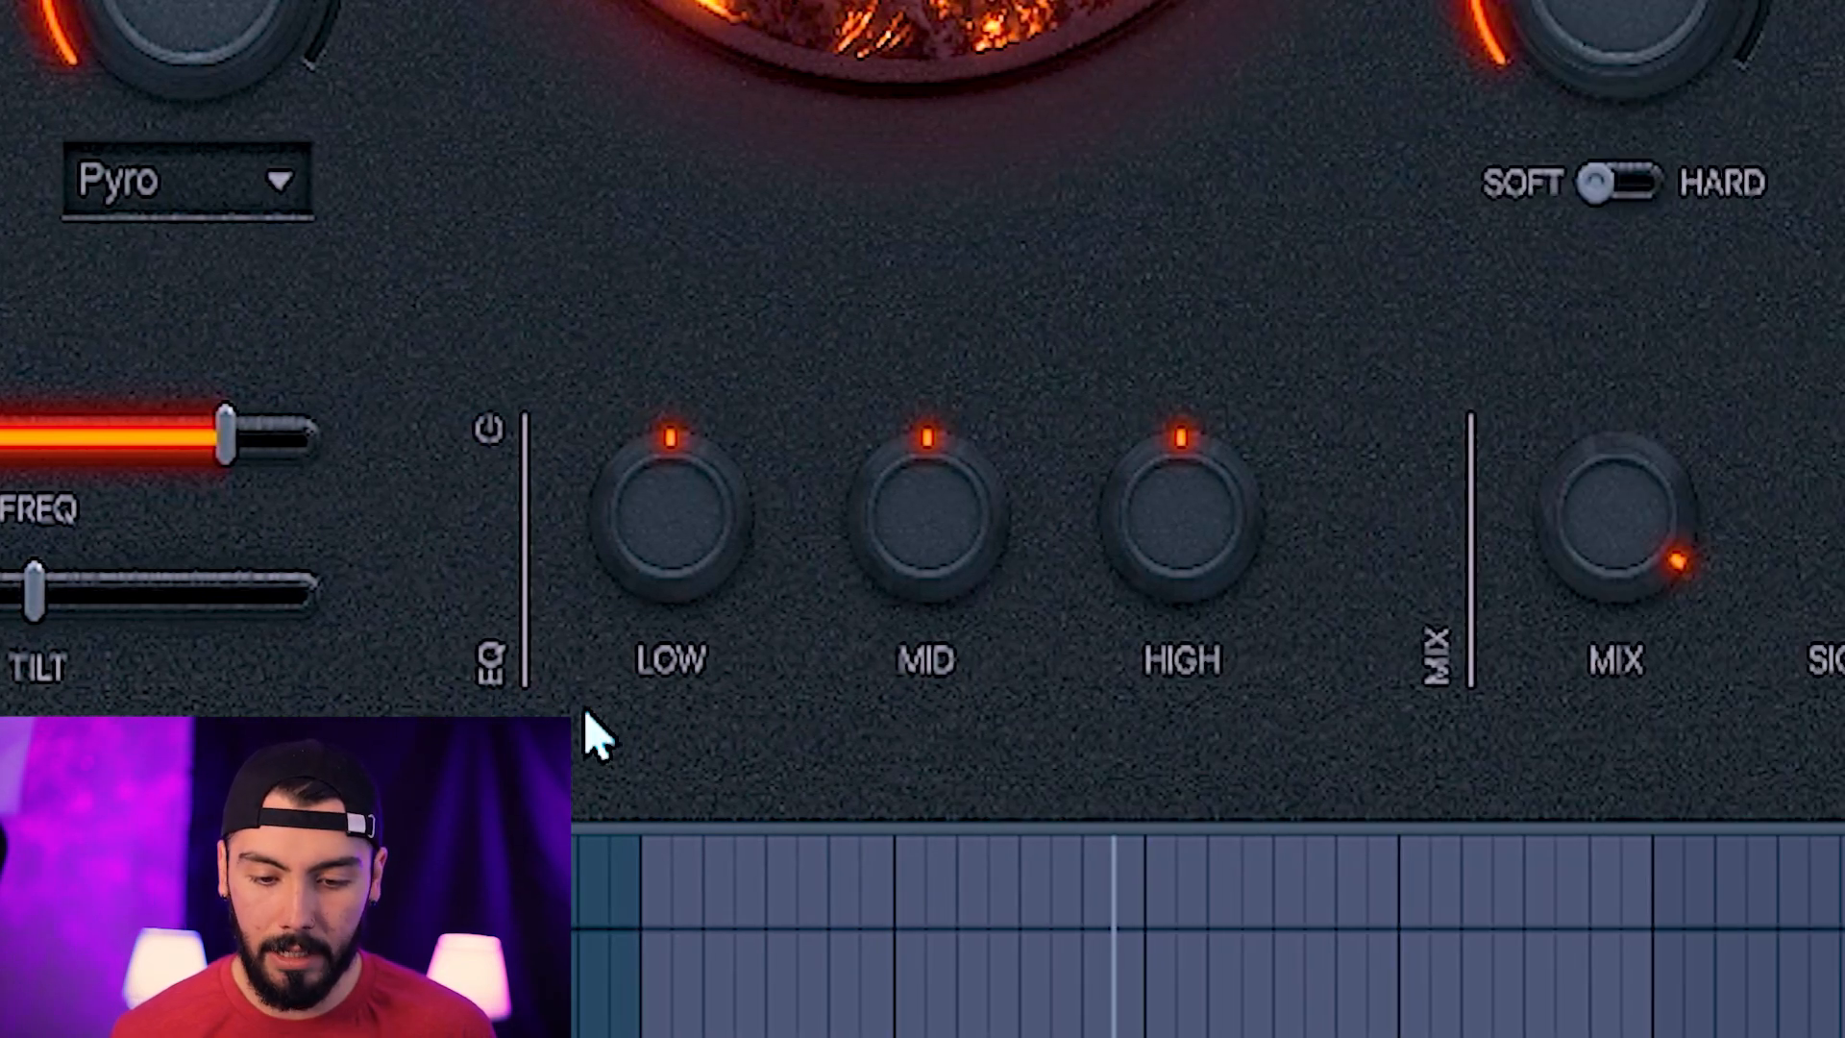
pyautogui.moveTo(1596, 661)
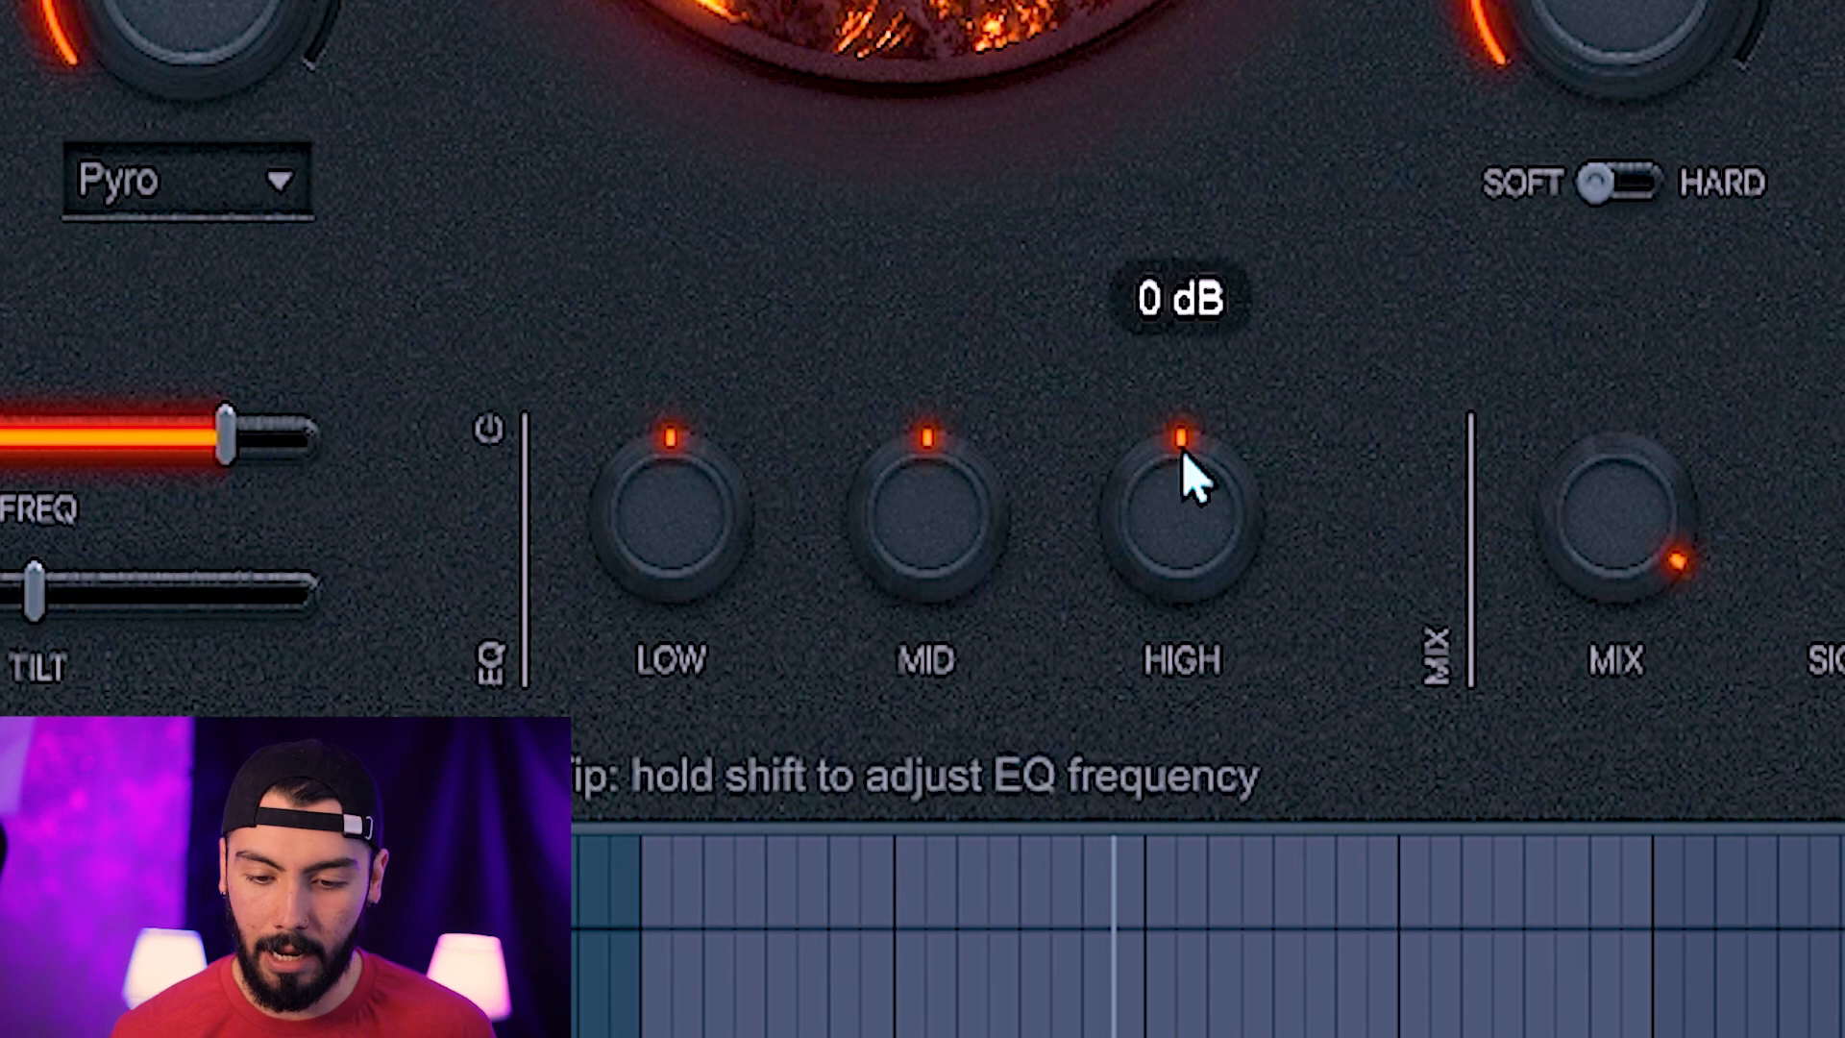
pyautogui.moveTo(651, 581); pyautogui.dragTo(650, 596)
pyautogui.moveTo(899, 514)
pyautogui.mouseDown()
pyautogui.moveTo(884, 444)
pyautogui.moveTo(897, 510)
pyautogui.mouseUp()
pyautogui.moveTo(1177, 538); pyautogui.dragTo(1126, 620)
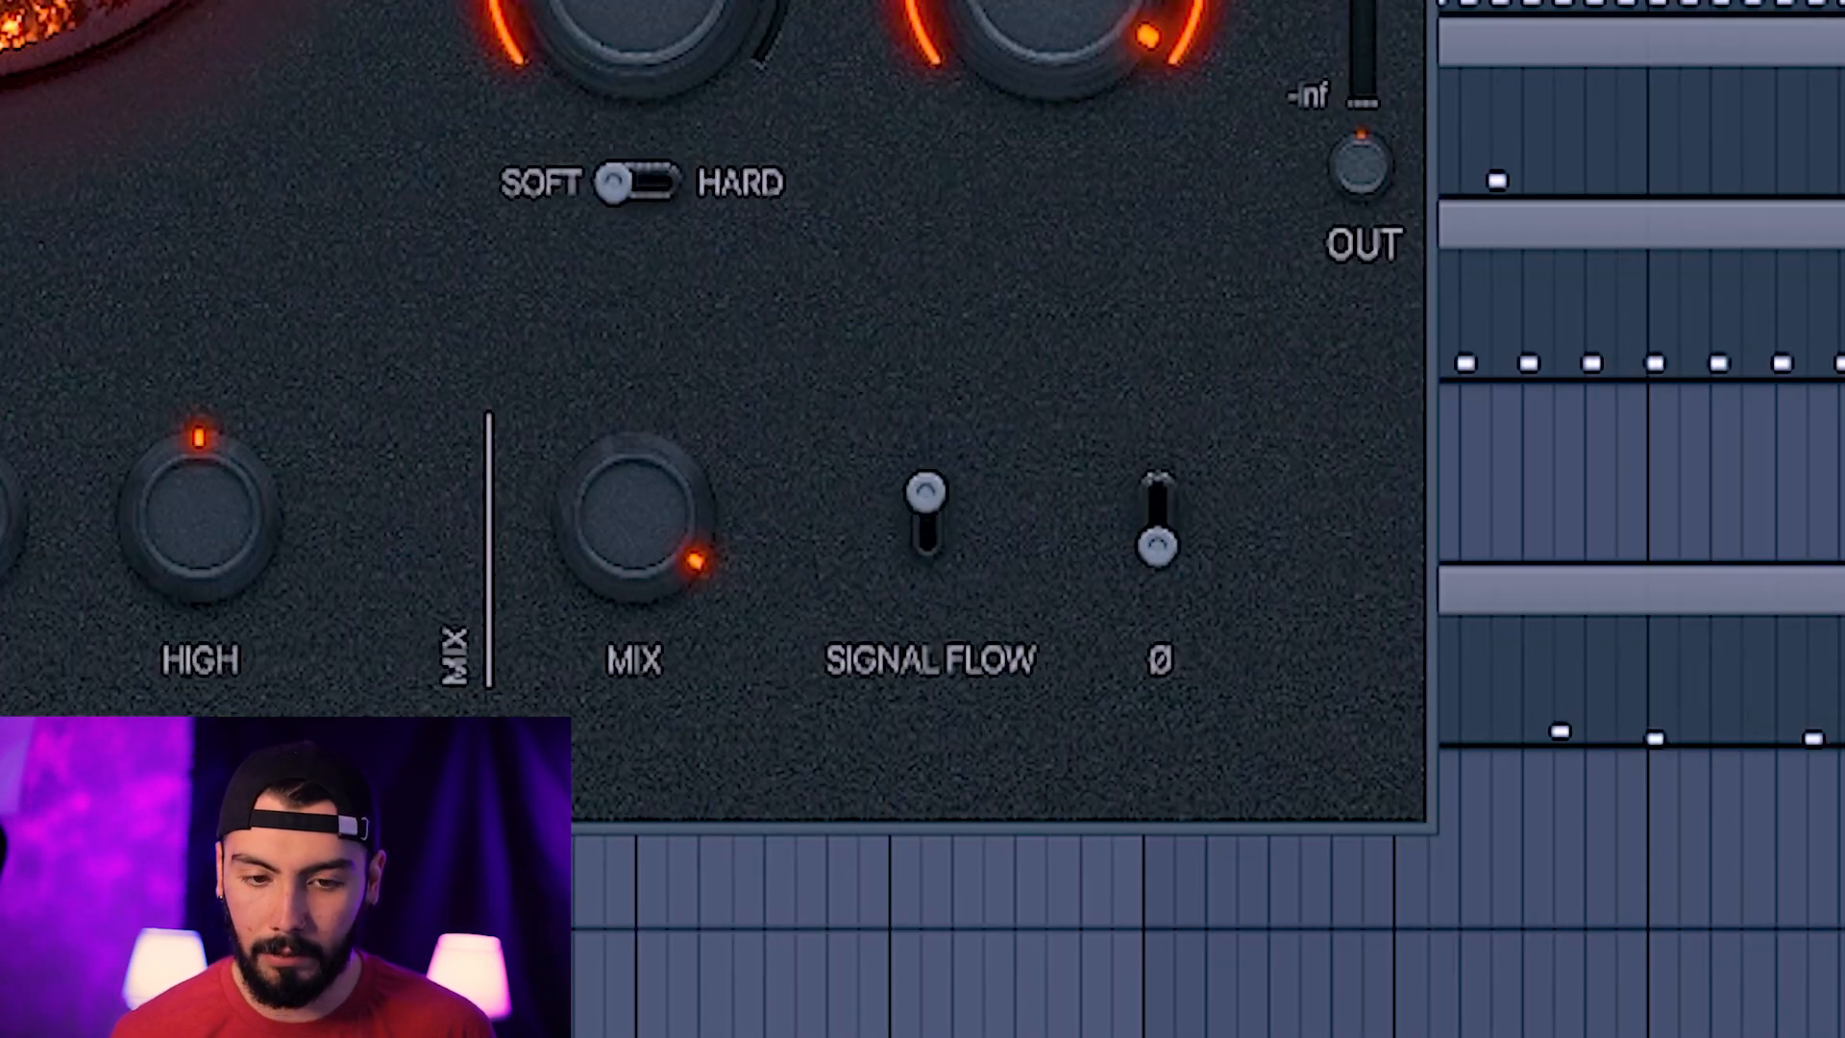
# Step: Compare both Signal Flow positions during playback and leave the switch in its lower position
pyautogui.click(926, 528)
pyautogui.press('space')
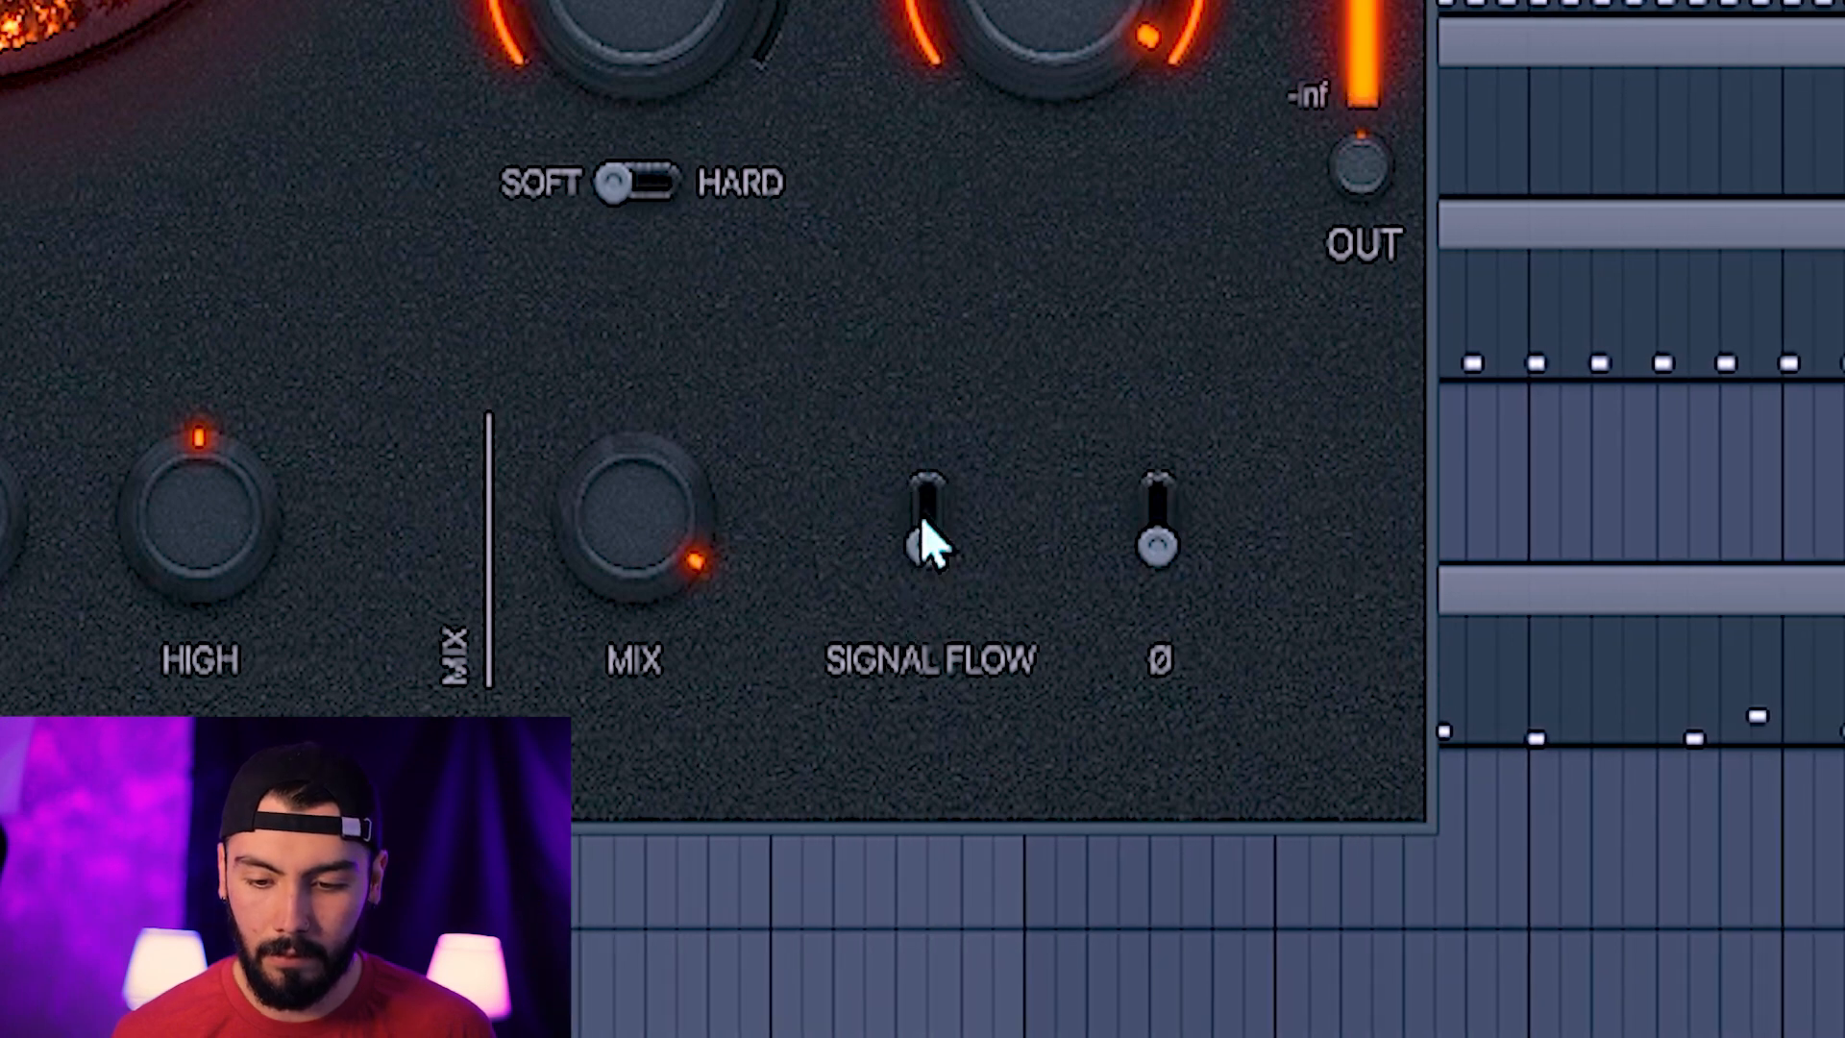
pyautogui.click(917, 505)
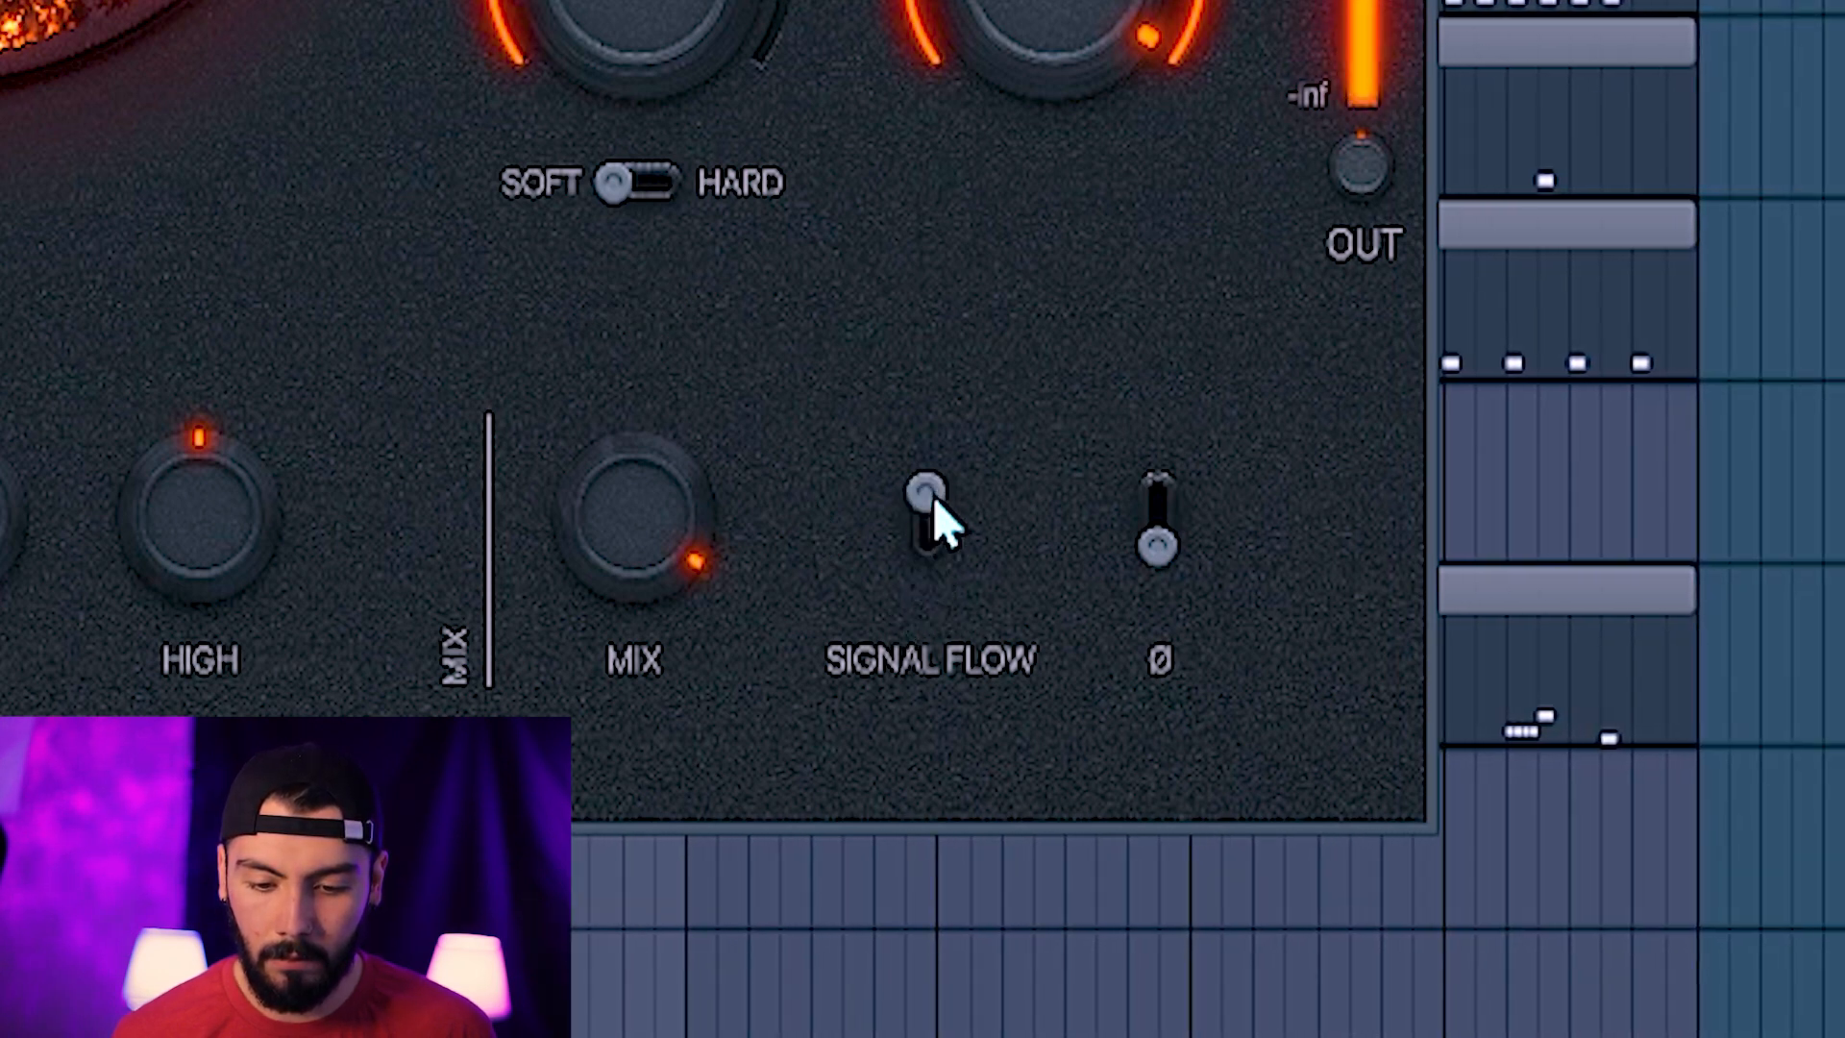
pyautogui.click(922, 510)
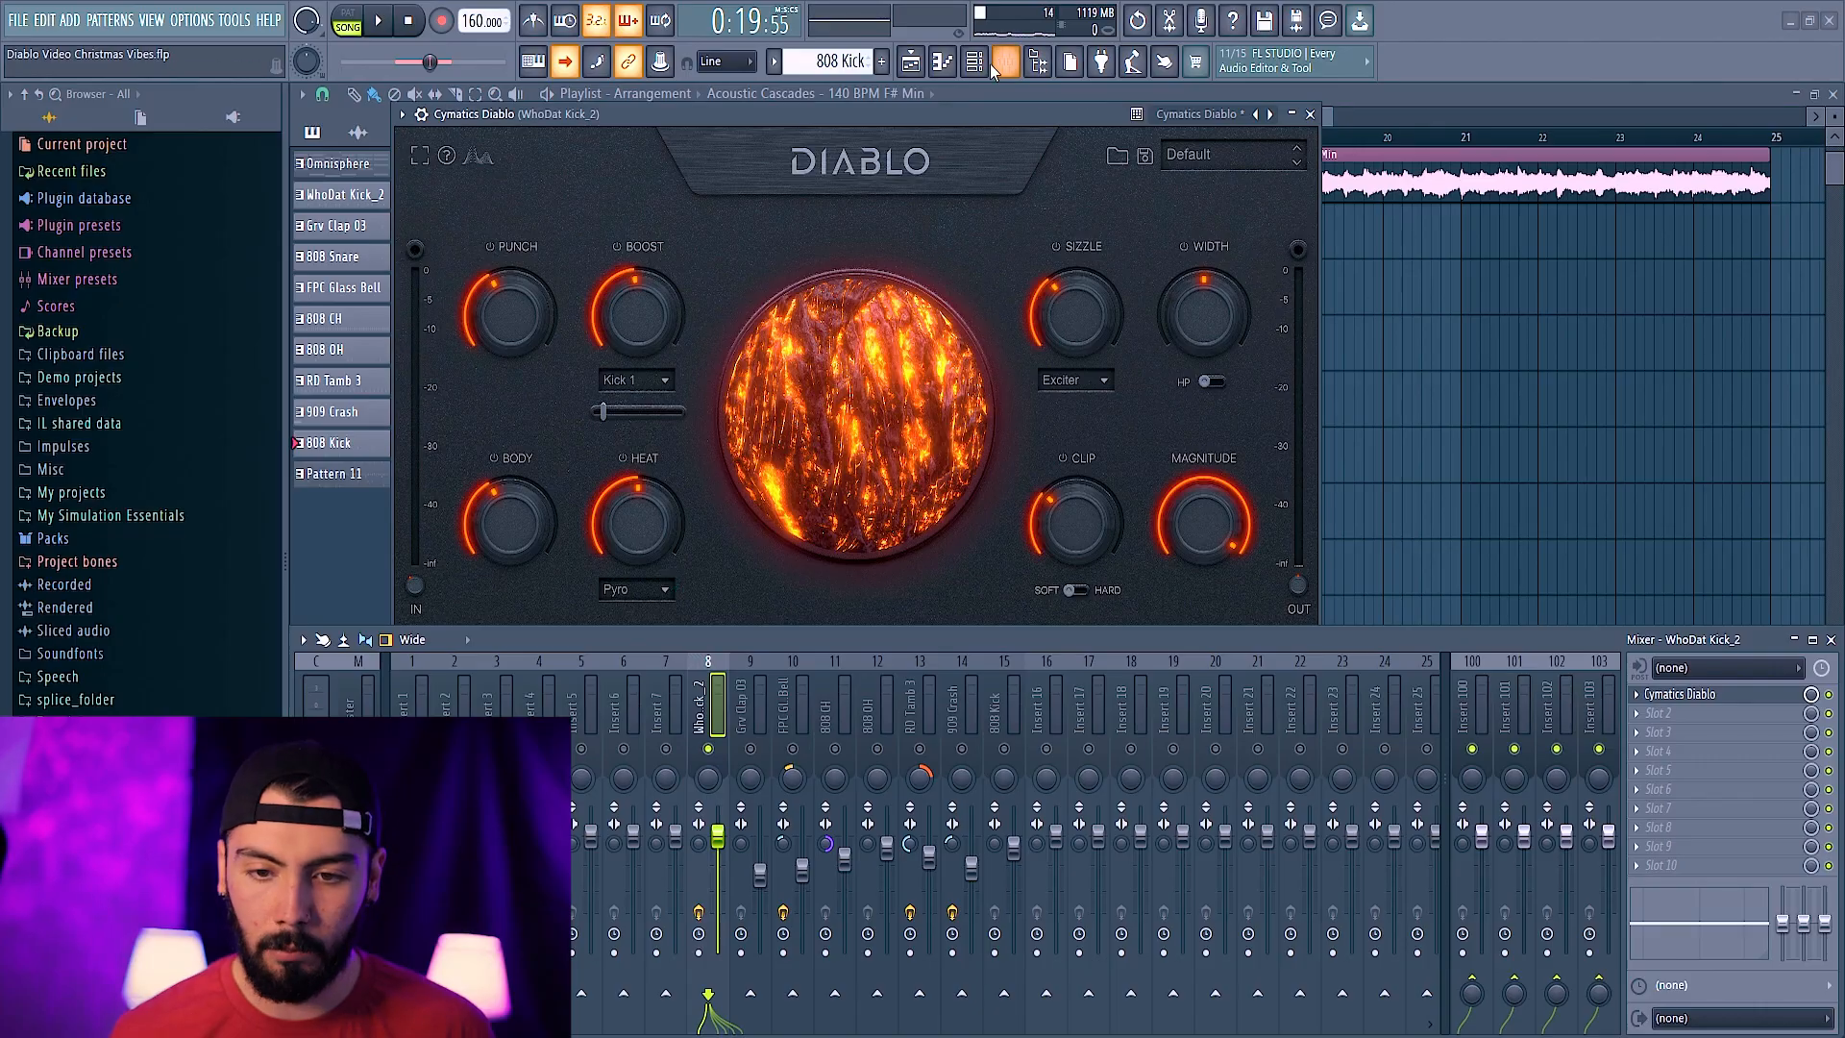
# Step: Look at the Reverse polarity option in the 808 Kick's sampler settings, and return to Diablo
pyautogui.click(976, 63)
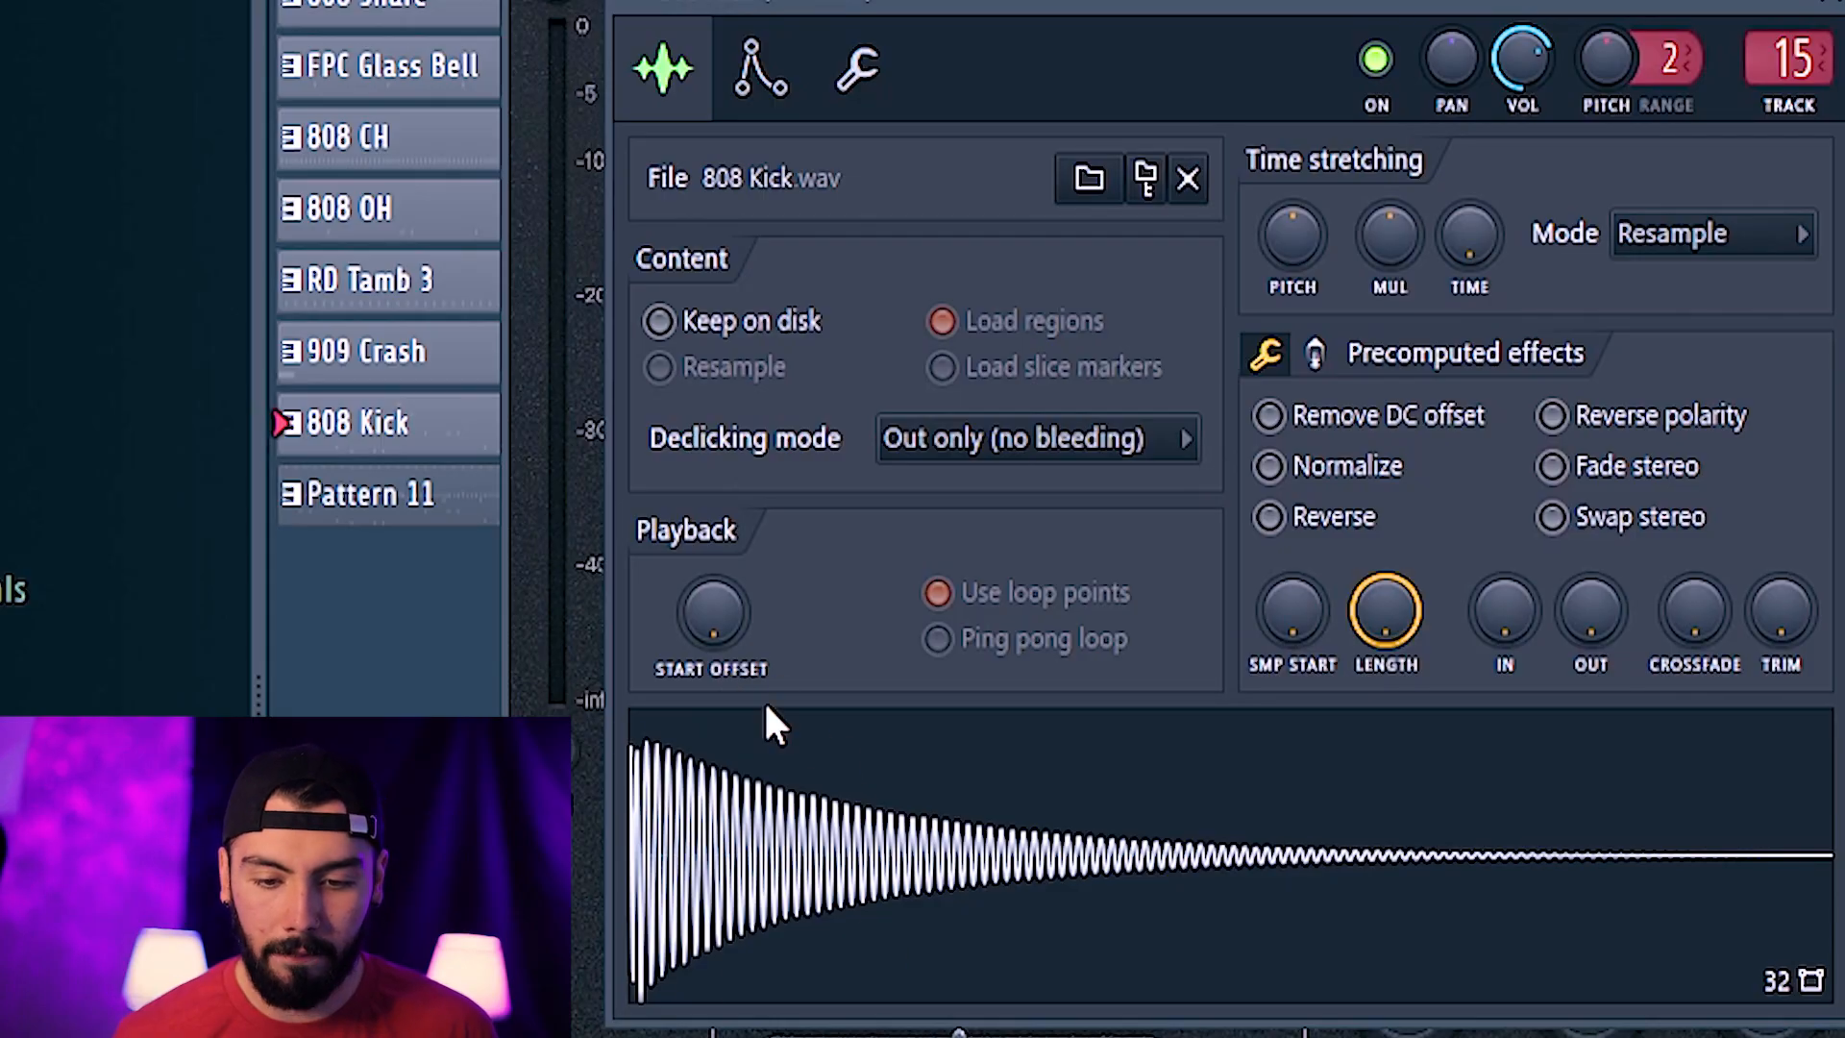
pyautogui.click(1553, 416)
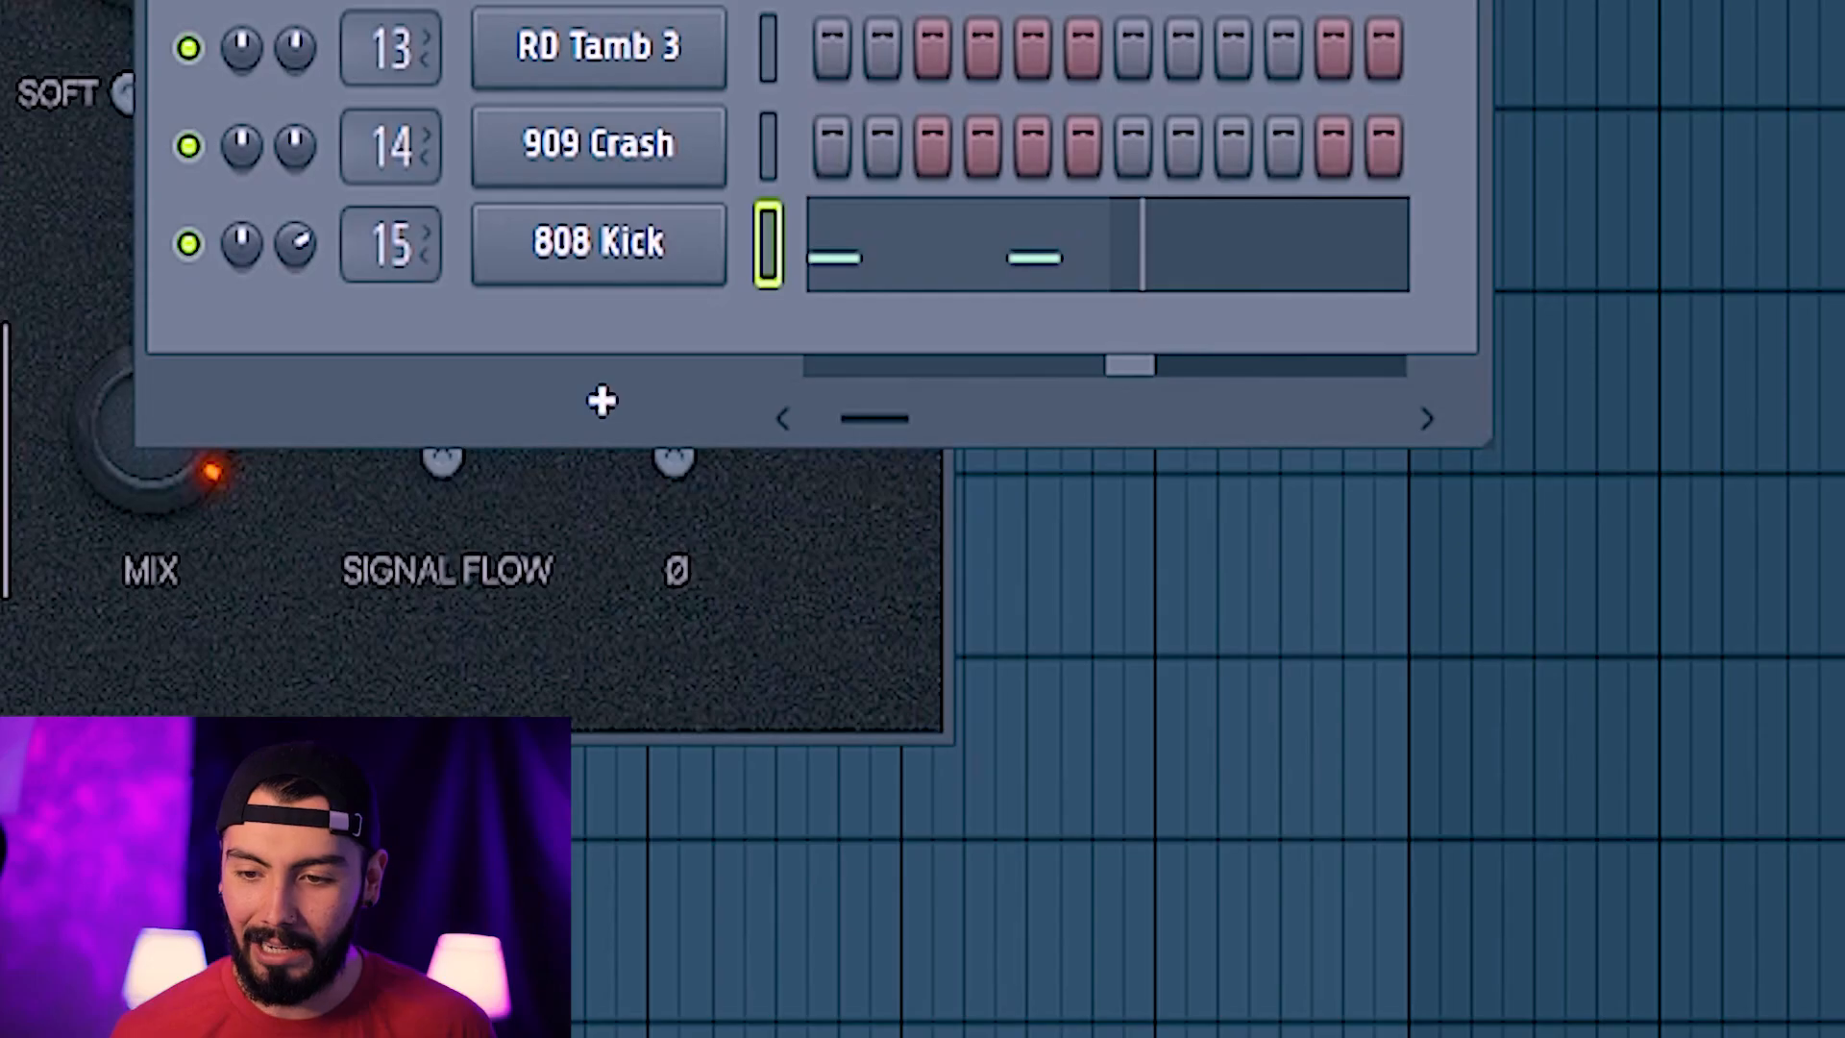
pyautogui.press('F6')
pyautogui.moveTo(384, 2); pyautogui.dragTo(632, 47)
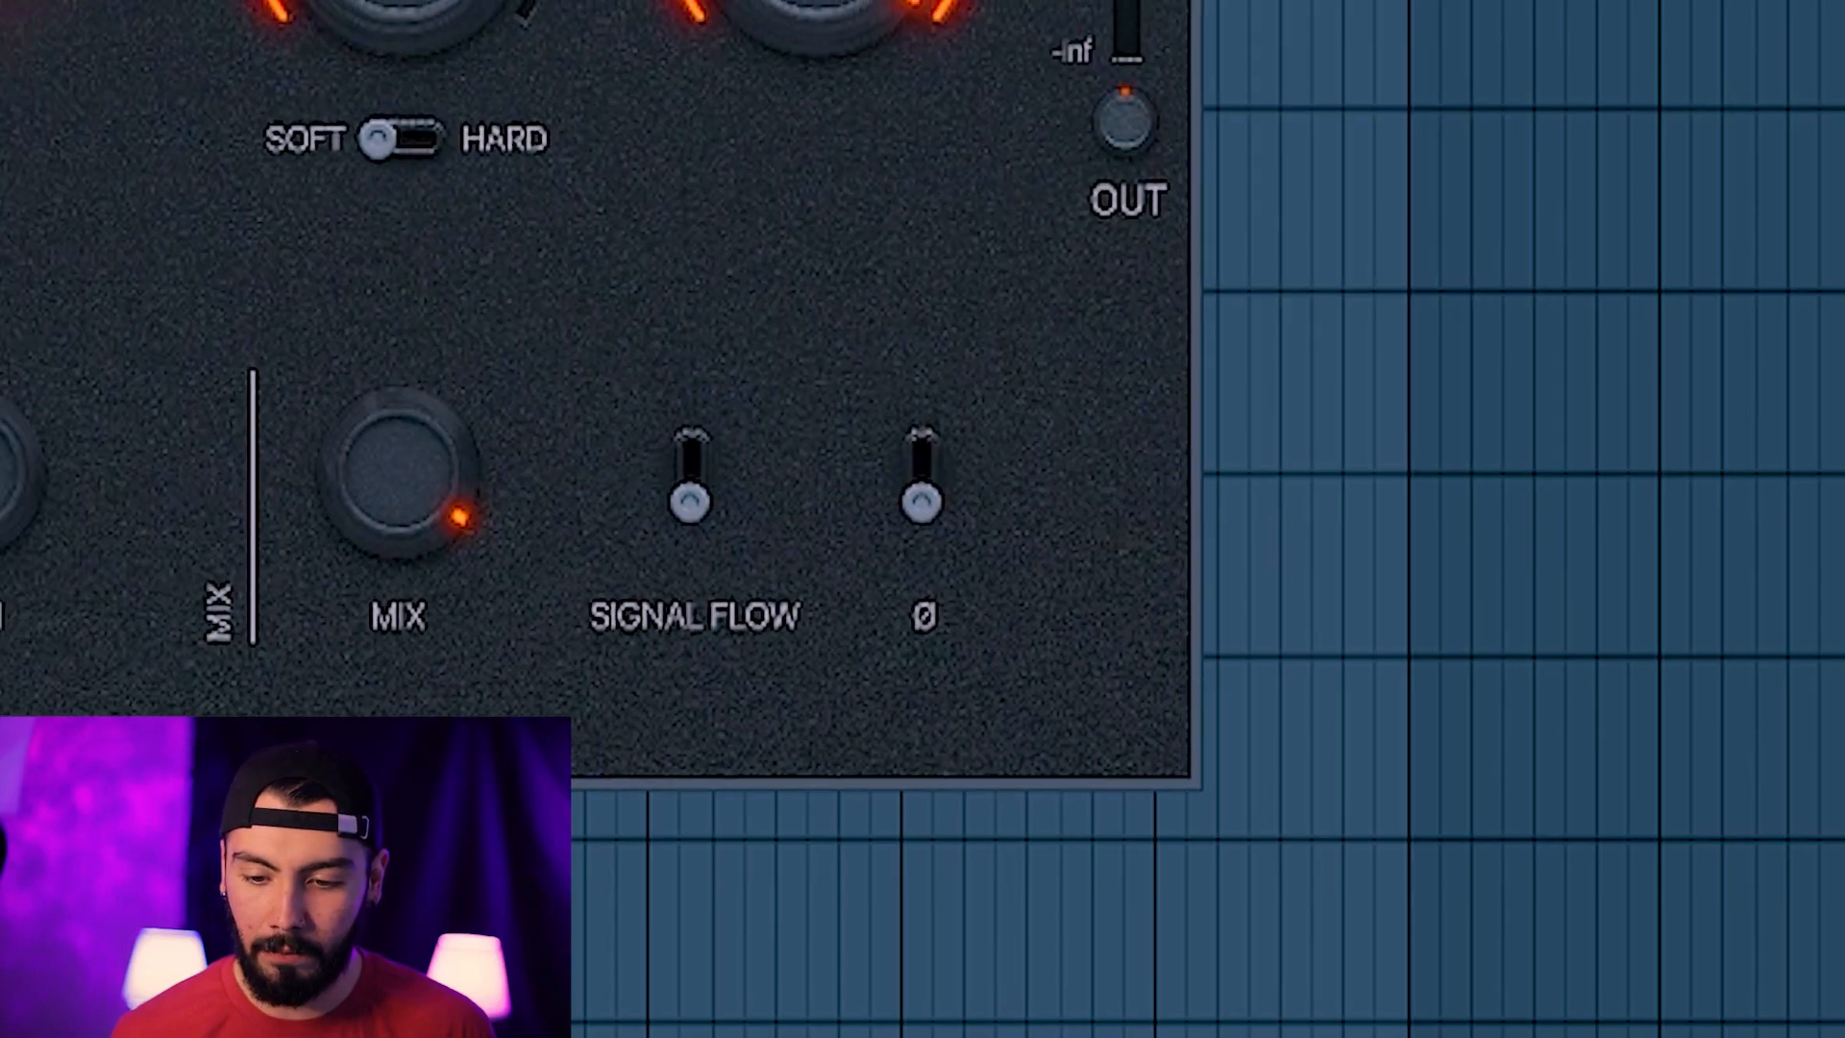
# Step: Toggle Diablo's Ø phase switch while playing the kick
pyautogui.click(929, 500)
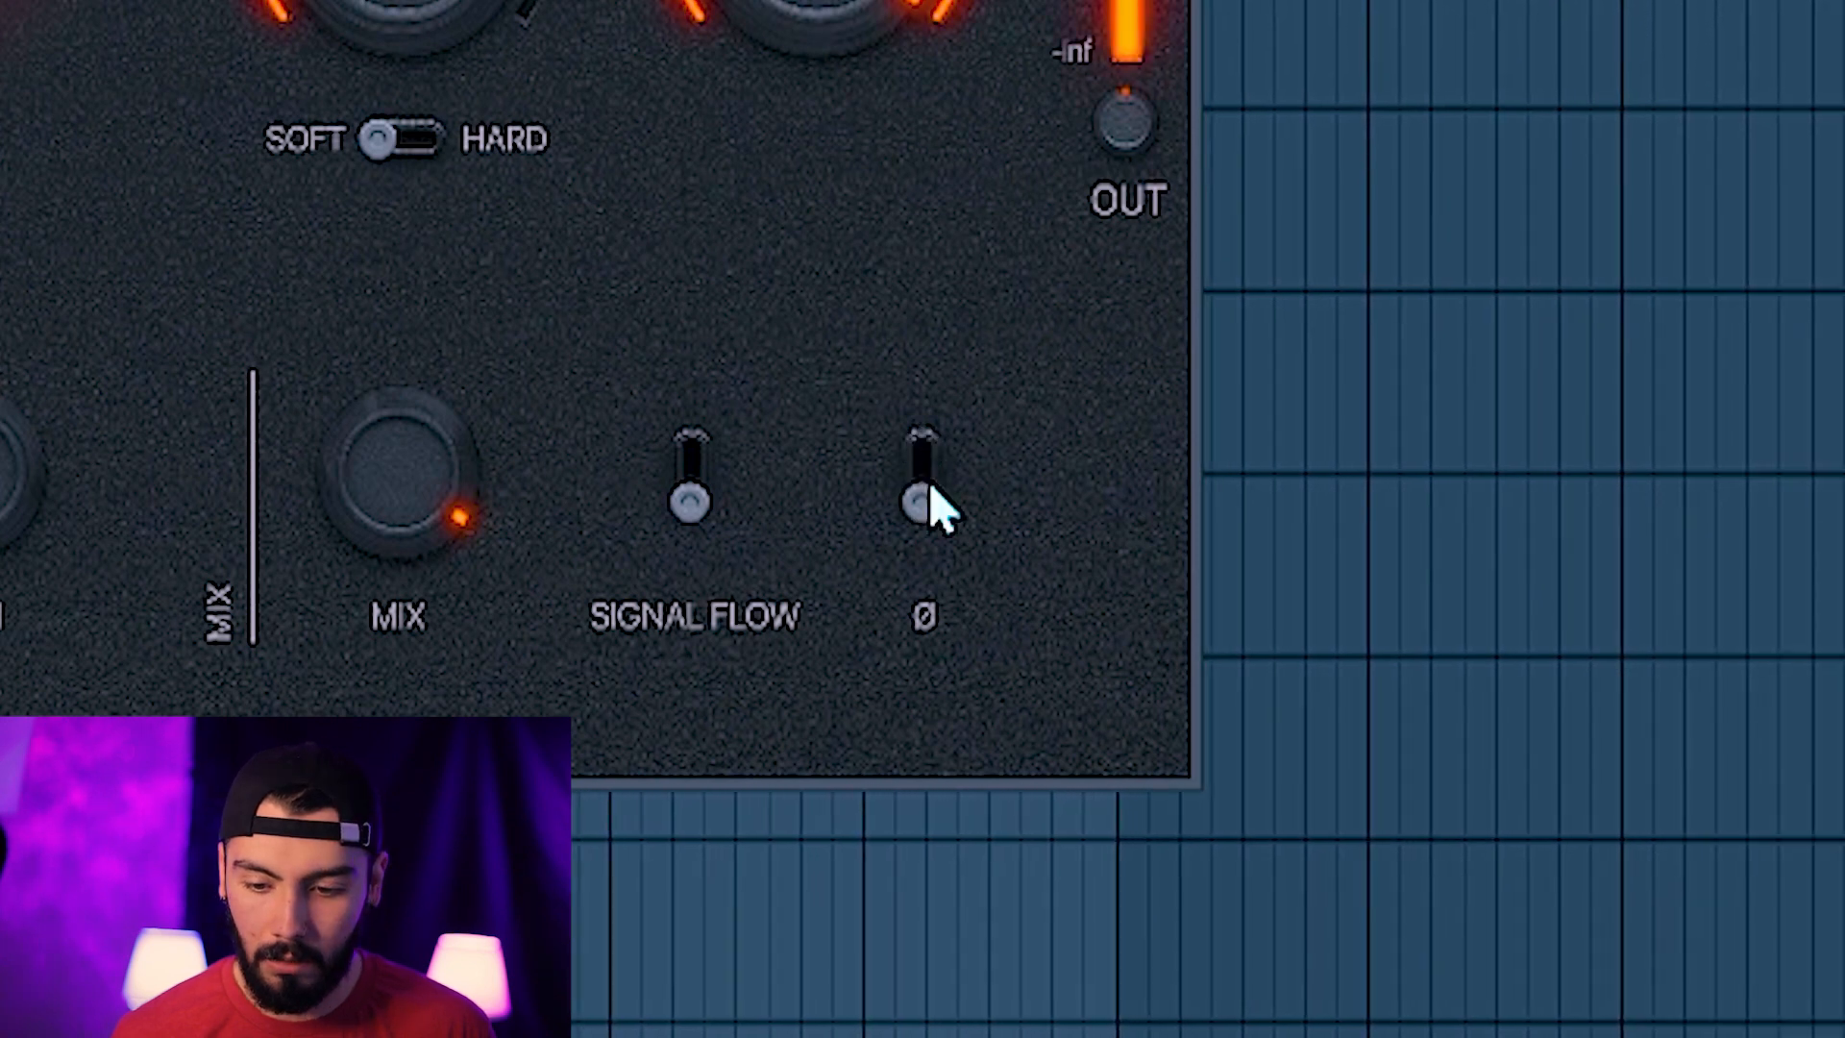